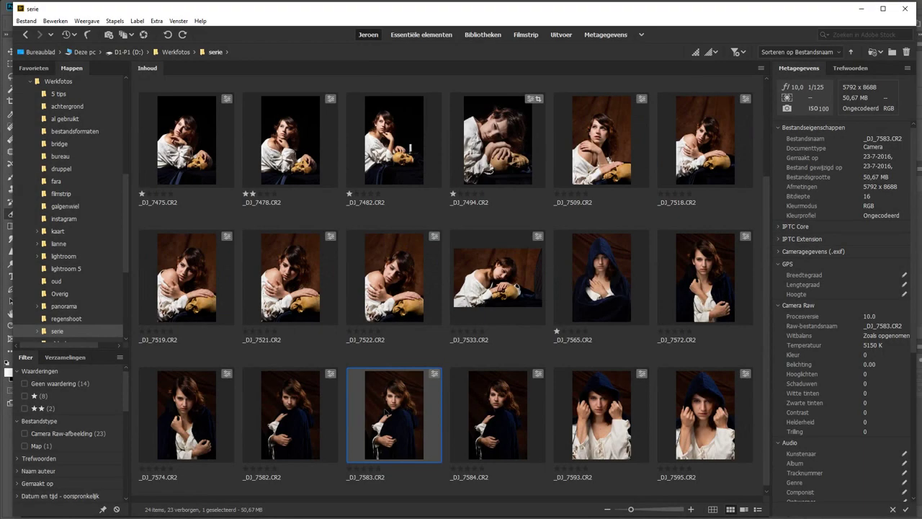
Step: Open the raw portrait _DJ_7583.CR2 from Bridge into Camera Raw
double_click(383, 408)
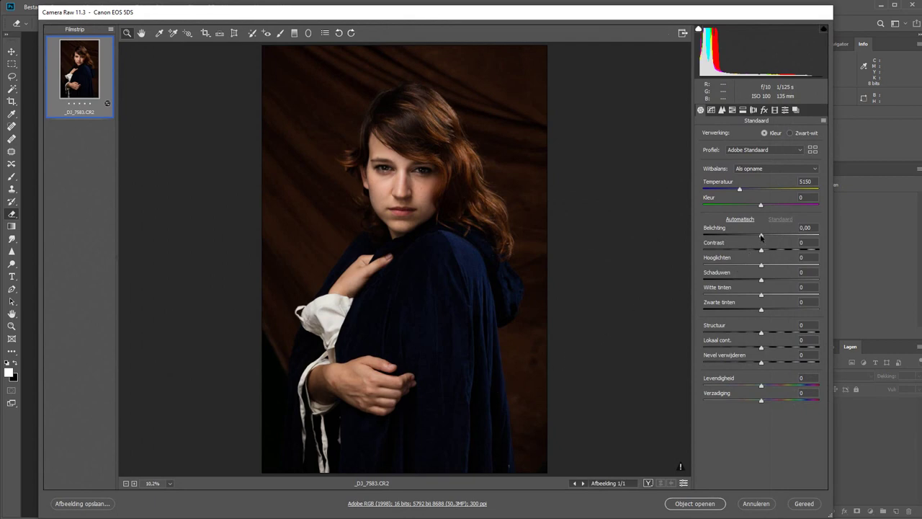
Step: Set exposure +0,35, highlights -19, shadows +62 and blacks +12
left_click_drag(761, 236, 794, 235)
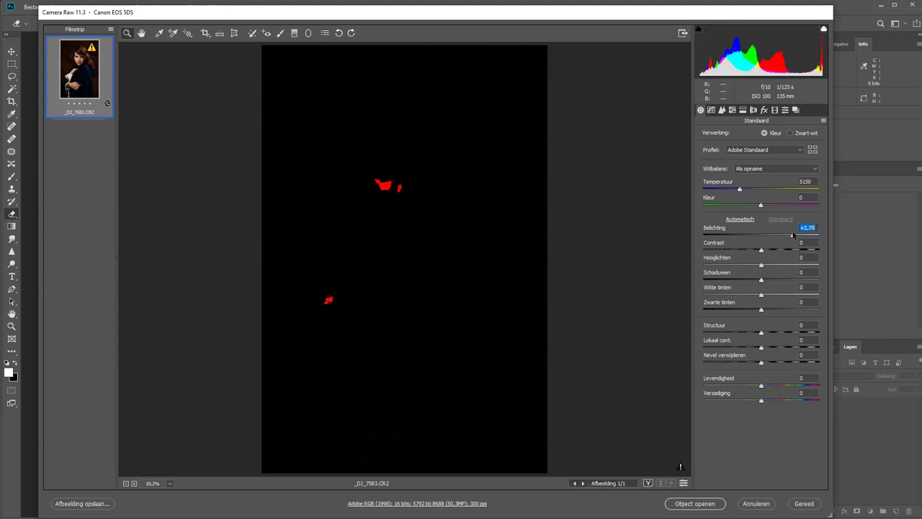
left_click_drag(794, 236, 765, 237)
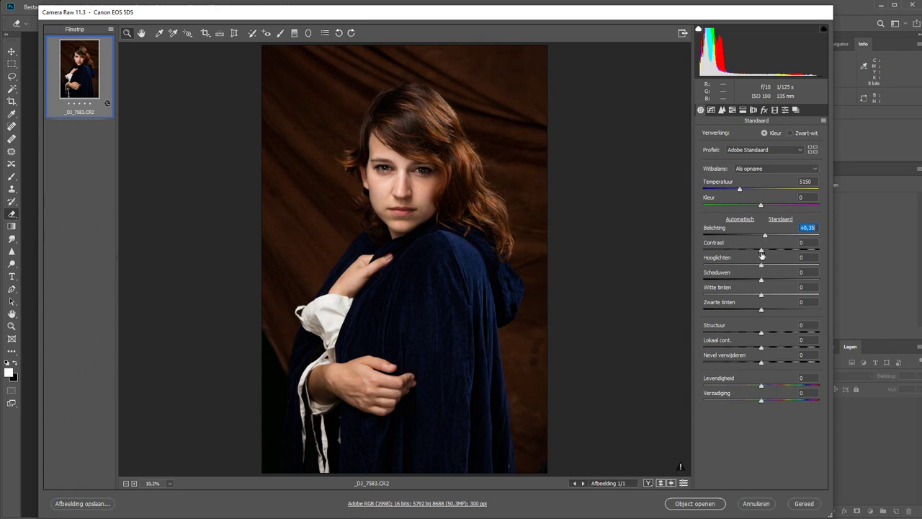
mouse_move(763, 281)
left_mouse_down()
mouse_move(798, 280)
mouse_move(746, 268)
left_mouse_up()
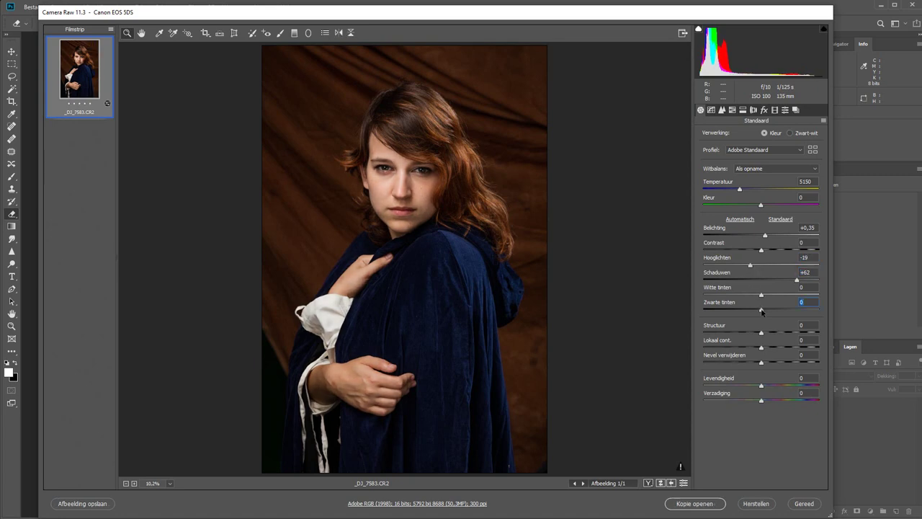
left_click(762, 309, "alt")
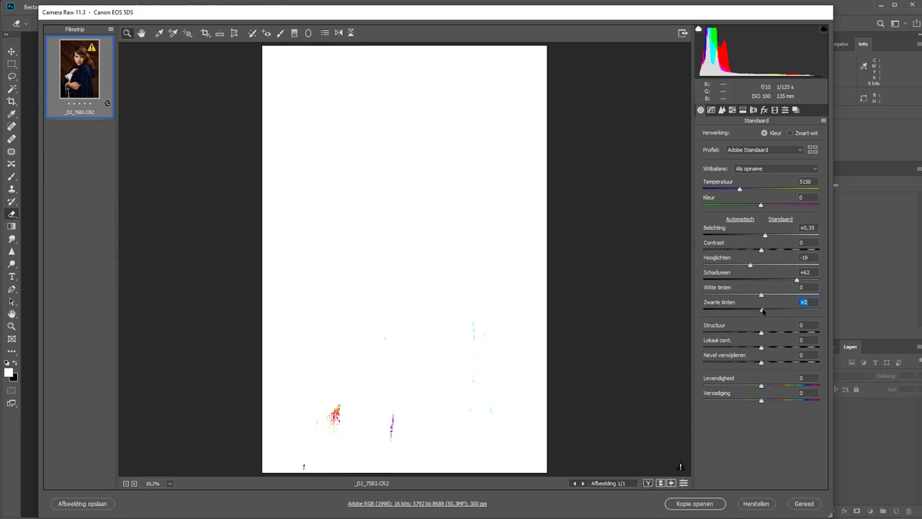
left_click_drag(761, 312, 768, 309)
key("shift")
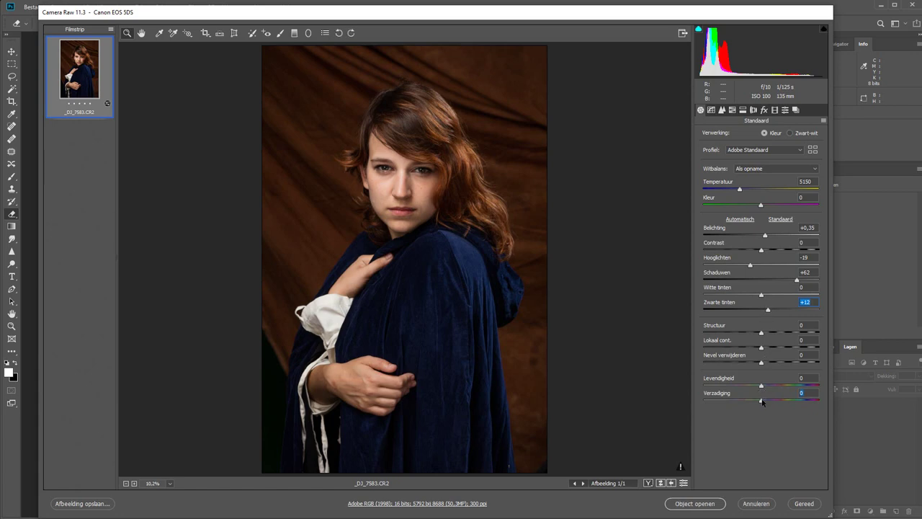
Step: Lower saturation to -16 and vibrance to -15, then open the image in Photoshop as a smart object
left_click_drag(762, 402, 756, 403)
left_click_drag(761, 387, 750, 387)
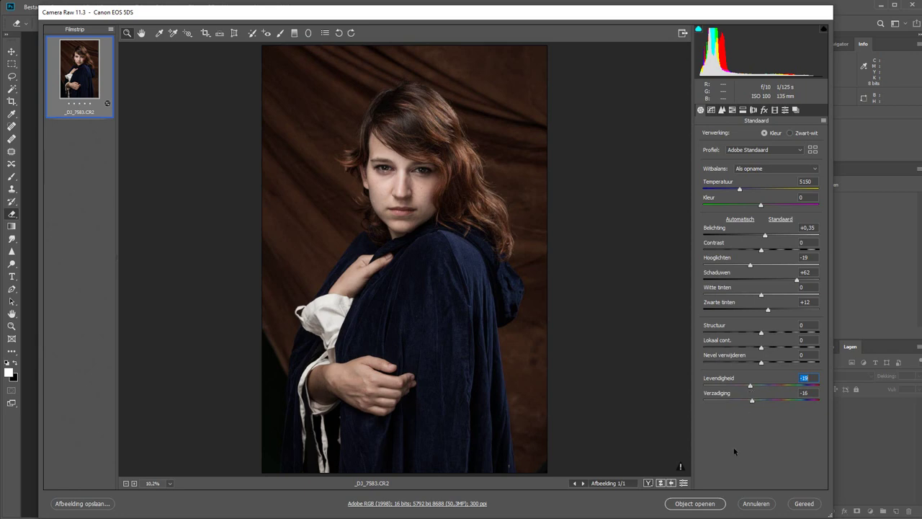
left_click(696, 503)
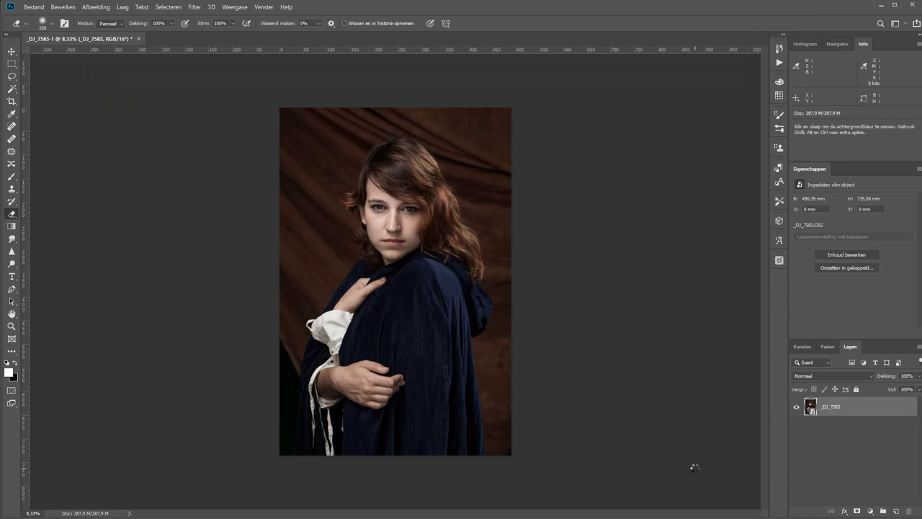
Step: Crop the portrait to a Normaal-style rectangle just inside its edges, then deselect
key("v")
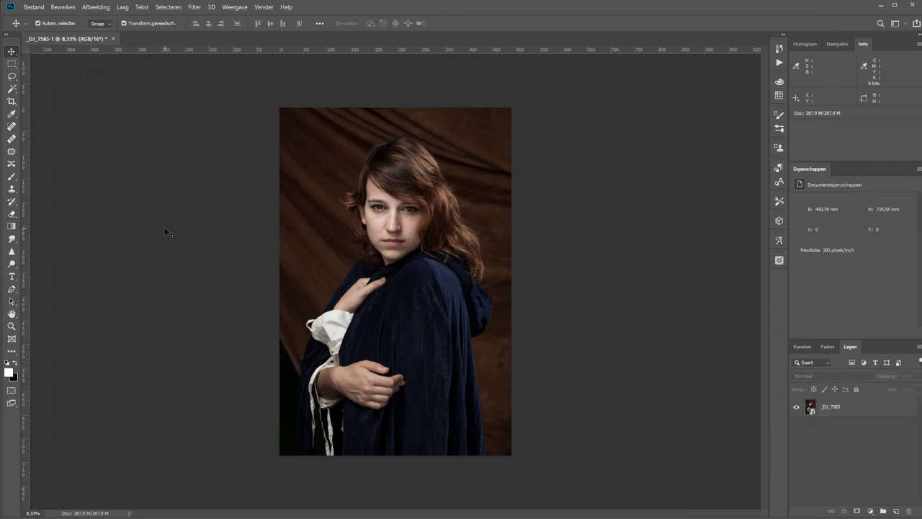
key("m")
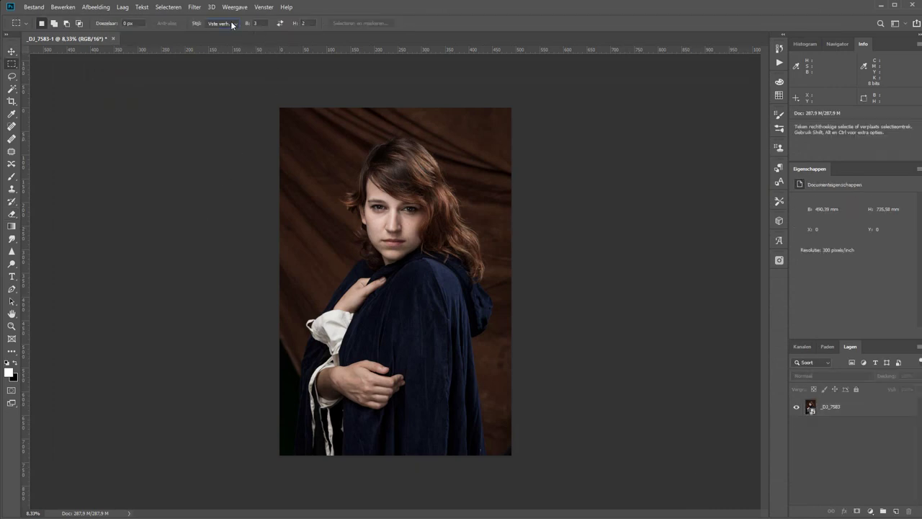
left_click(232, 25)
left_click(220, 32)
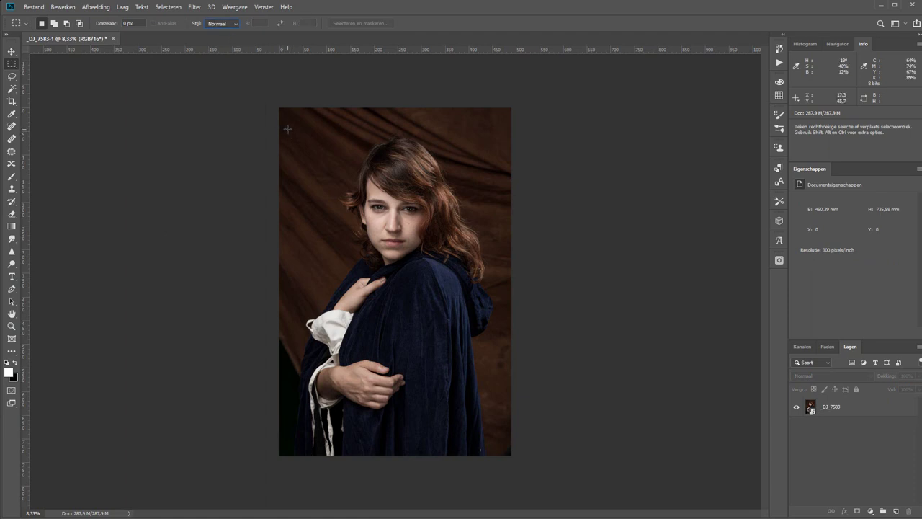
left_click_drag(285, 128, 503, 429)
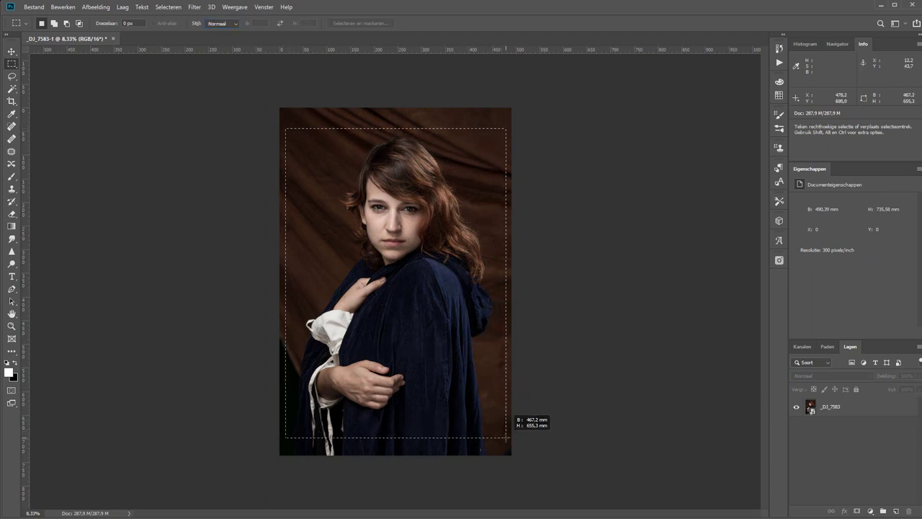
left_click_drag(503, 428, 507, 437)
left_click(96, 7)
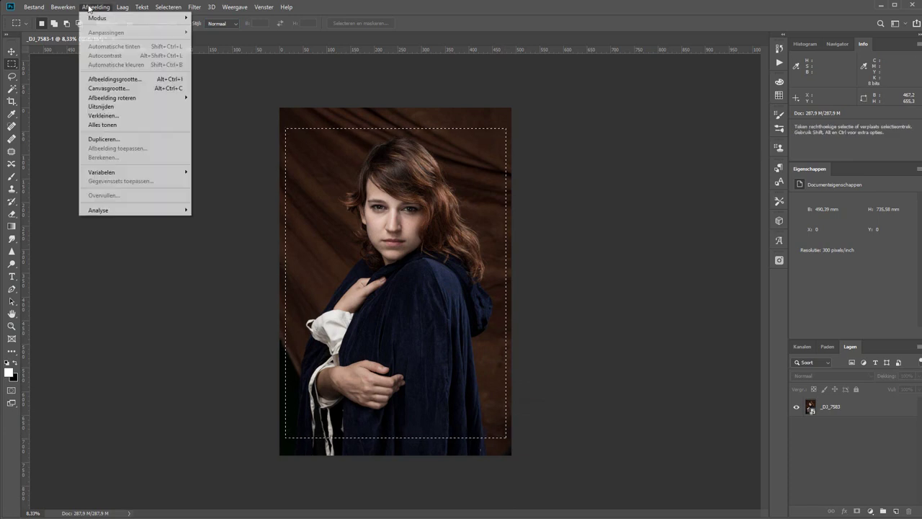
left_click(102, 107)
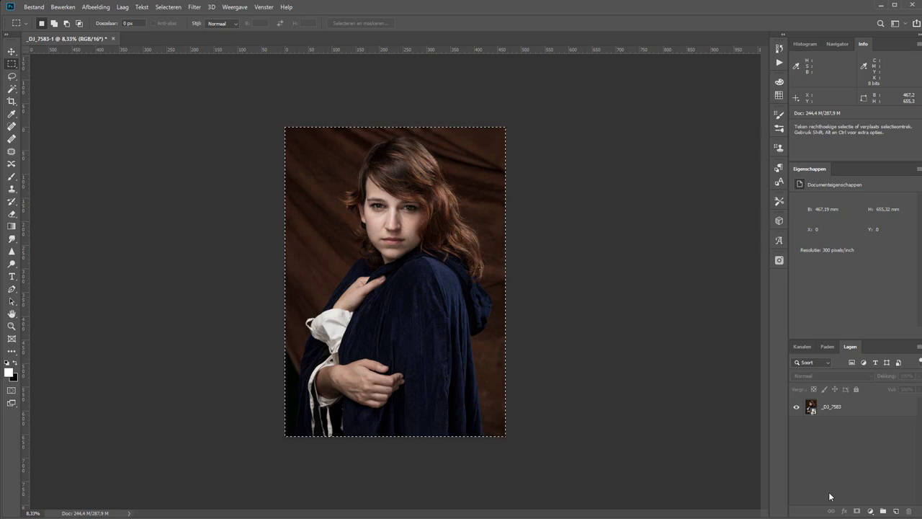
key("ctrl")
key("ctrl+d")
Step: Add a new empty layer named 'cloning'
left_click(895, 511)
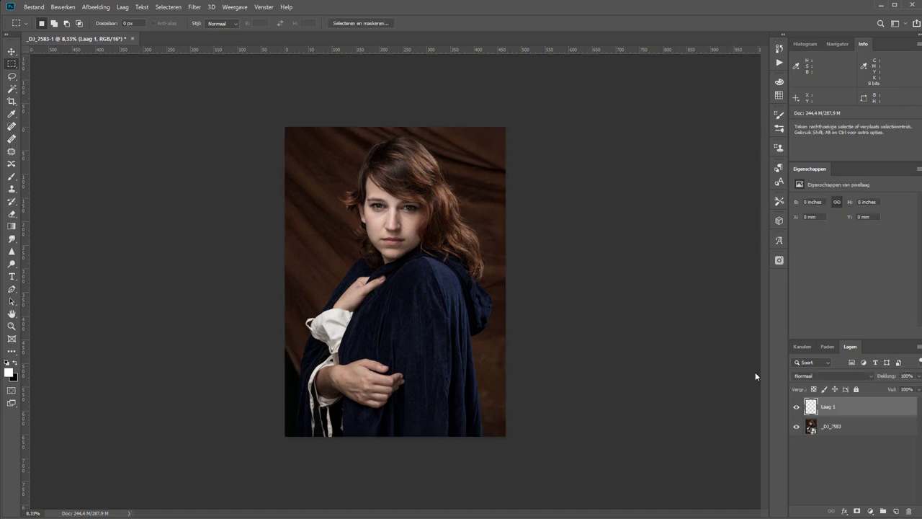
double_click(828, 407)
type("cloning")
key("Return")
Step: Spot-heal the cheek mole, chin spot and forehead mark with a smaller brush
left_click_drag(317, 134, 461, 232)
key("j")
right_click(425, 281)
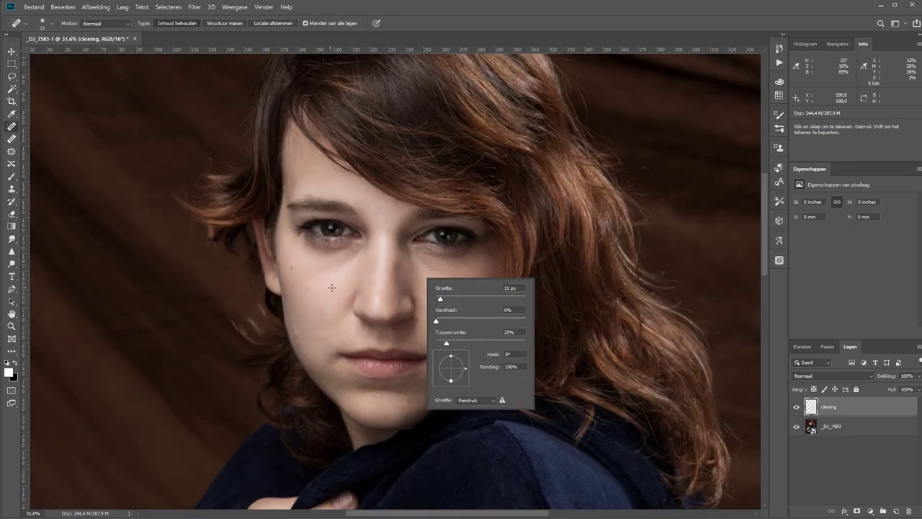
left_click(331, 287)
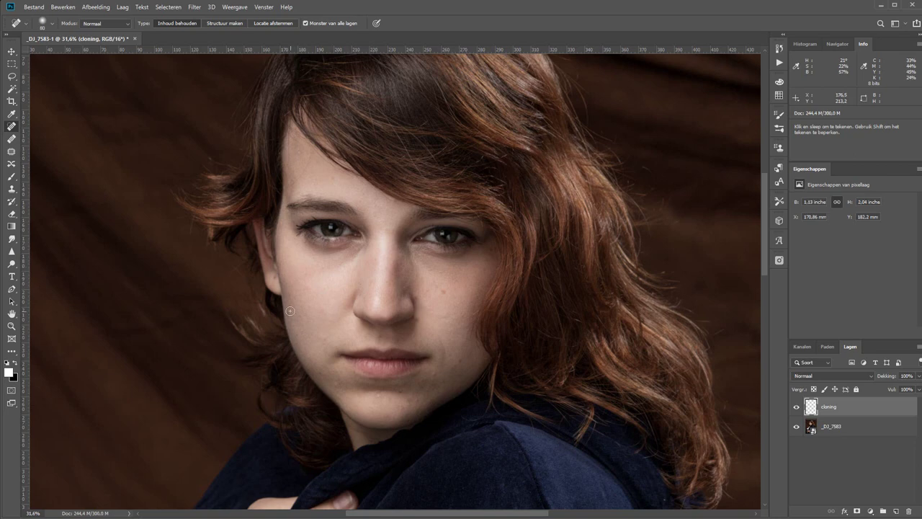
key("ctrl+1")
left_click(551, 326)
key("bracketleft")
key("bracketleft")
key("bracketleft")
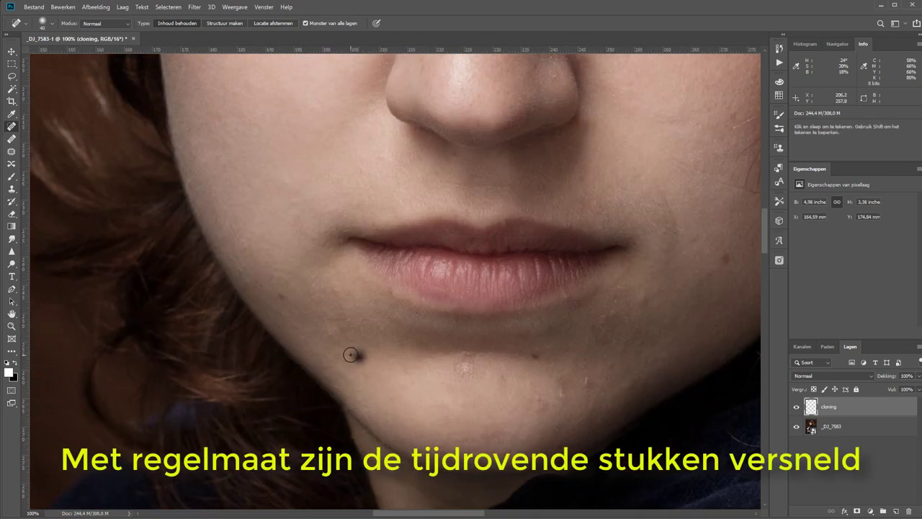
left_click(538, 358)
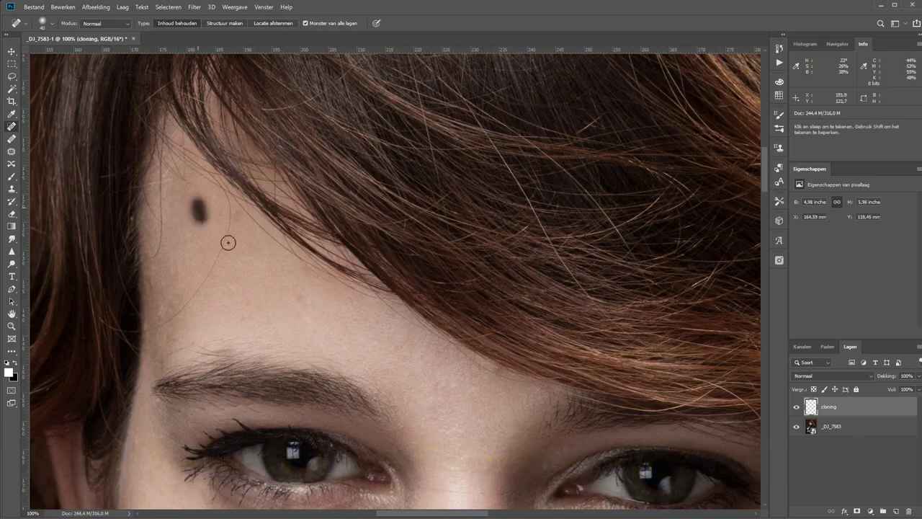
left_click(418, 352)
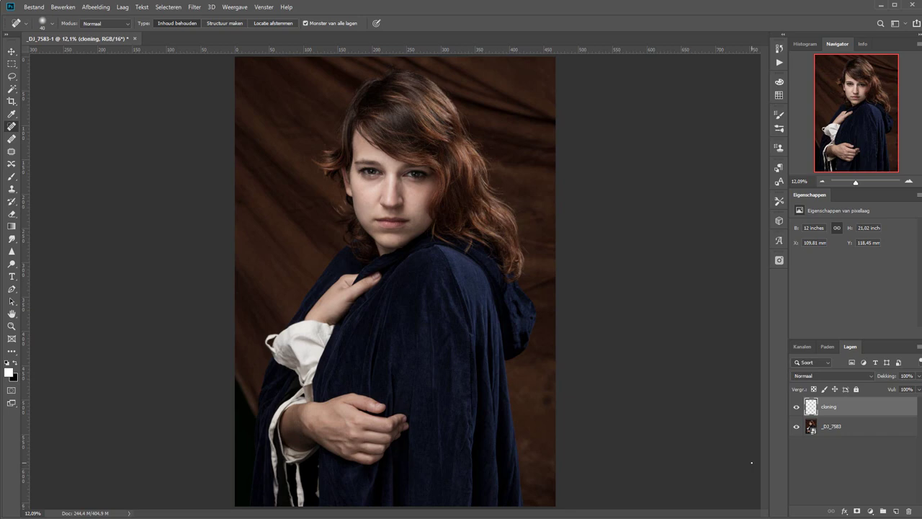
Step: Stamp visible layers, duplicate the result, hide the copy, and make Laag 1 a smart object
key("ctrl+shift+alt+e")
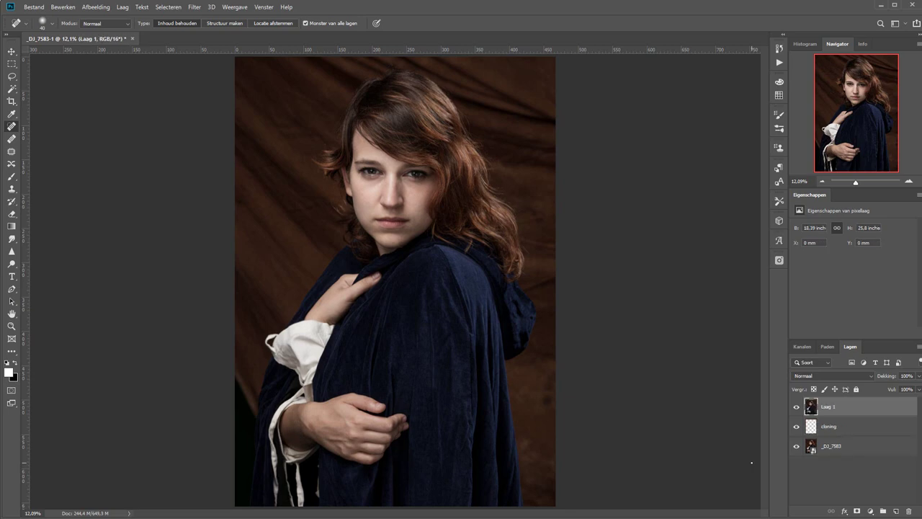
key("ctrl+j")
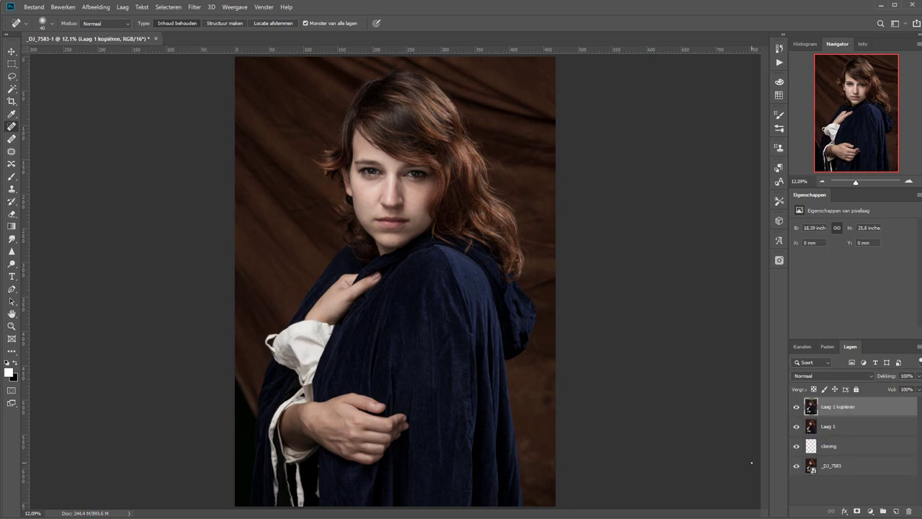
left_click(796, 409)
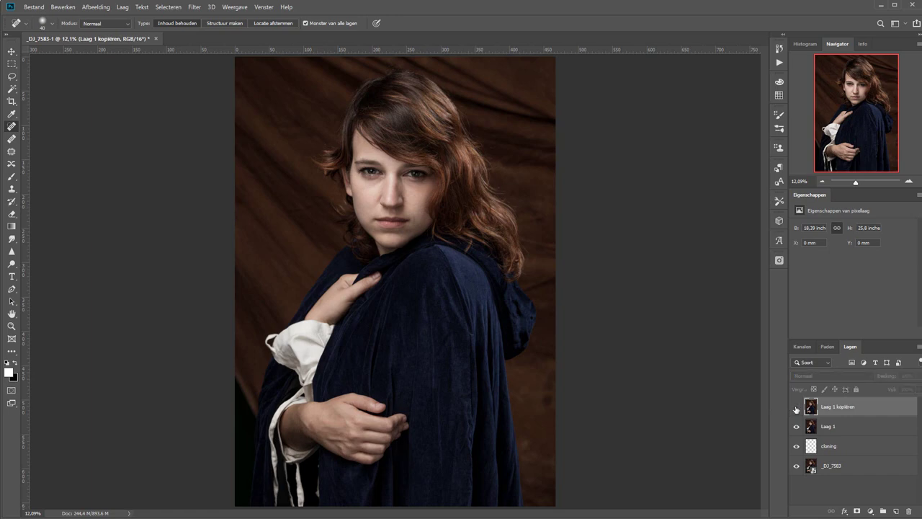
left_click(848, 430)
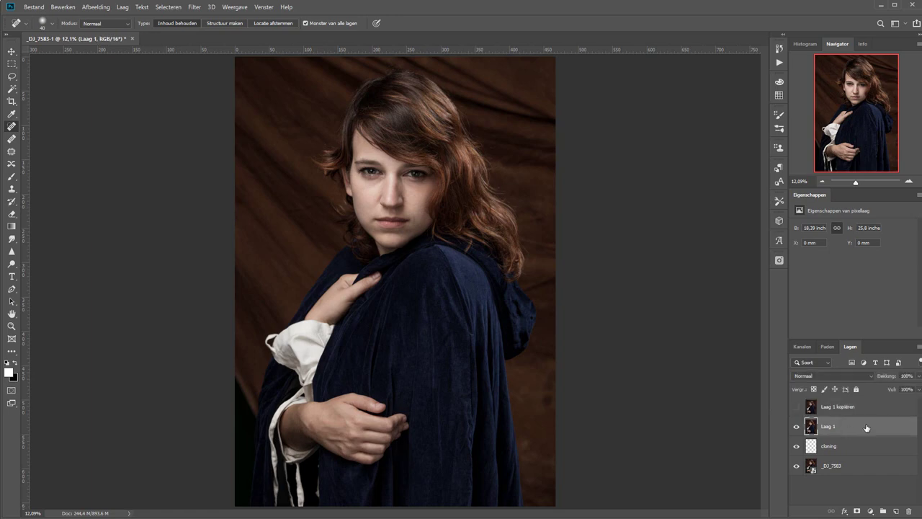
right_click(867, 428)
left_click(855, 151)
Step: Apply Surface Blur (radius 66, threshold 81) to Laag 1, then show and select the copy
left_click(195, 7)
mouse_move(245, 170)
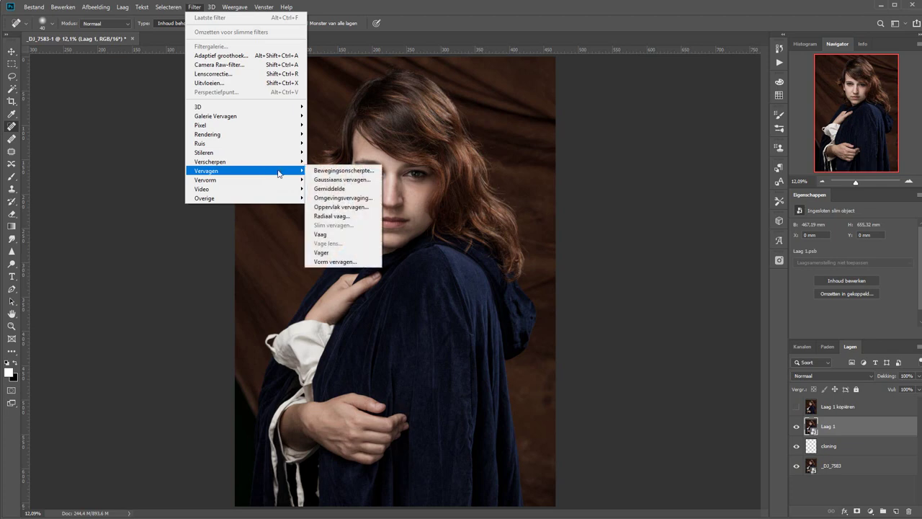
left_click(346, 209)
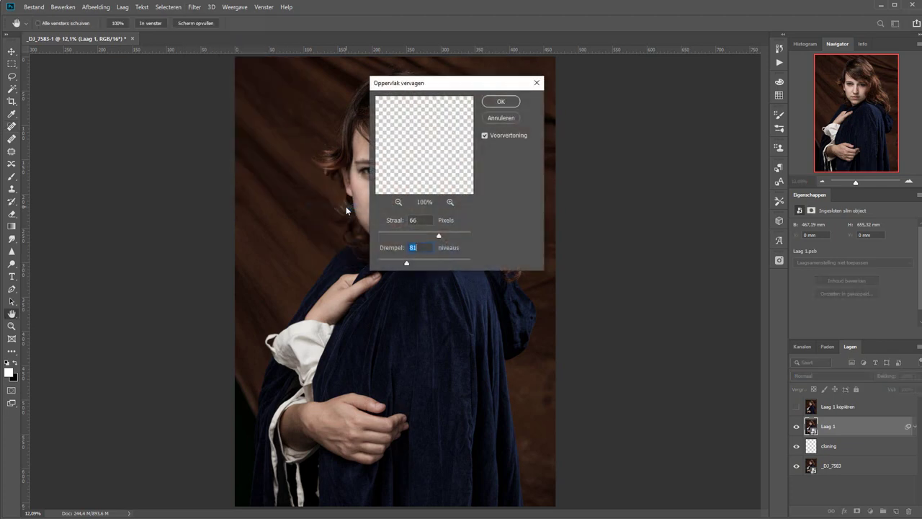
left_click(417, 220)
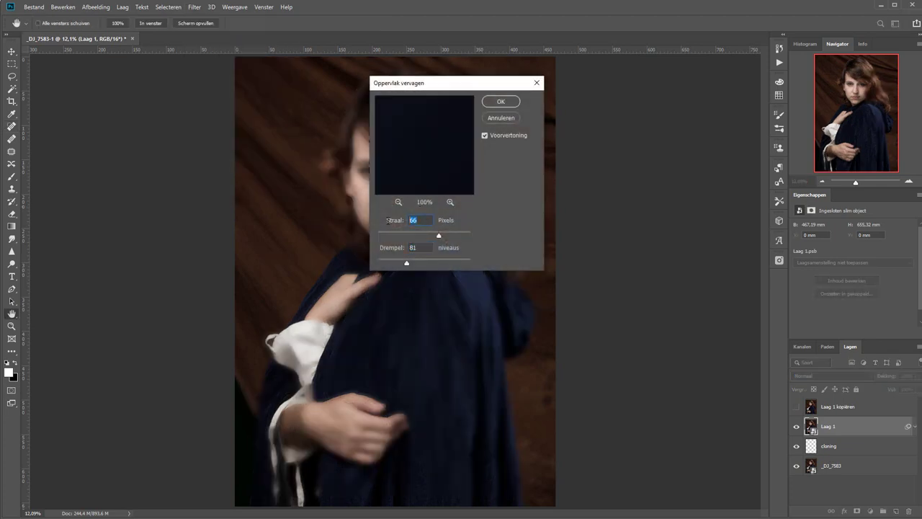
key("Tab")
key("Return")
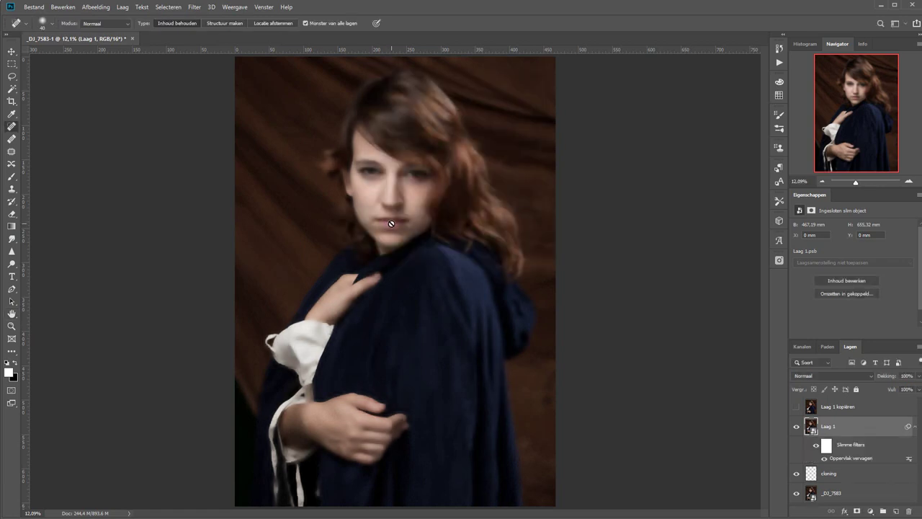
left_click(796, 408)
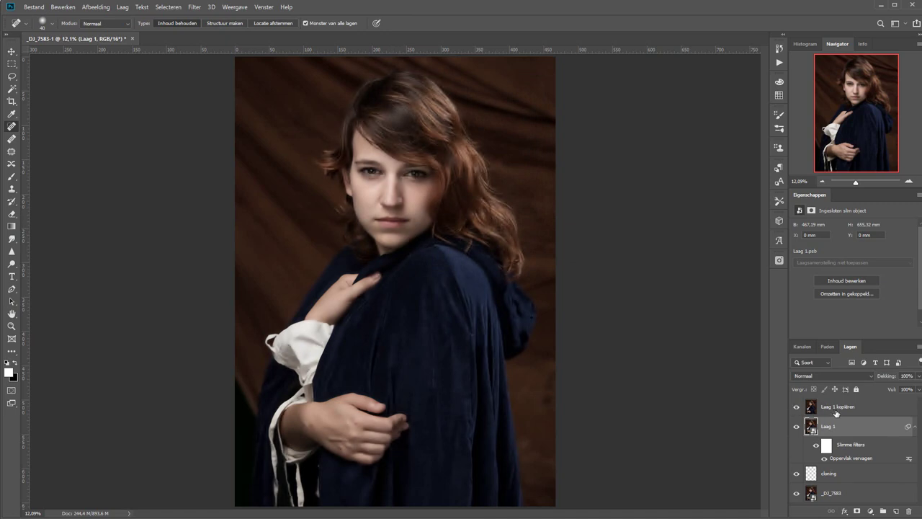
left_click(837, 408)
Step: Apply a 1,5 px High Pass filter to the copy layer
right_click(838, 408)
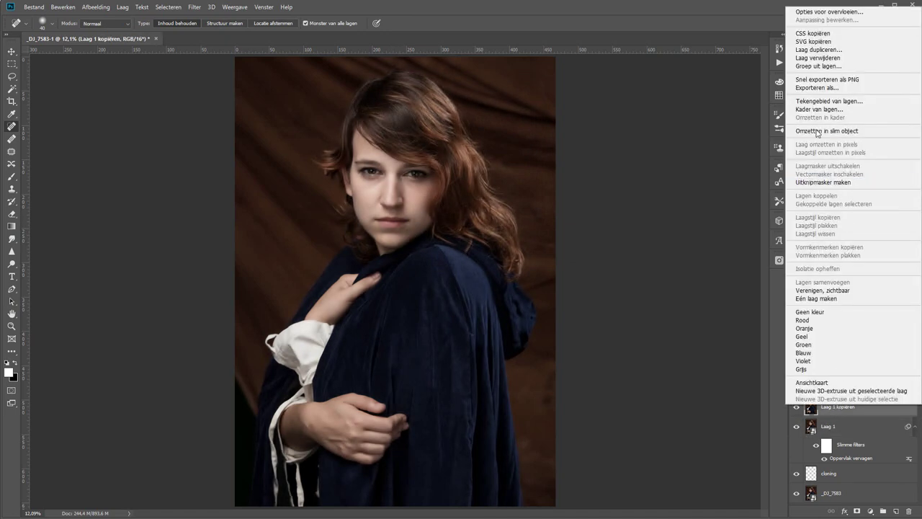
left_click(342, 128)
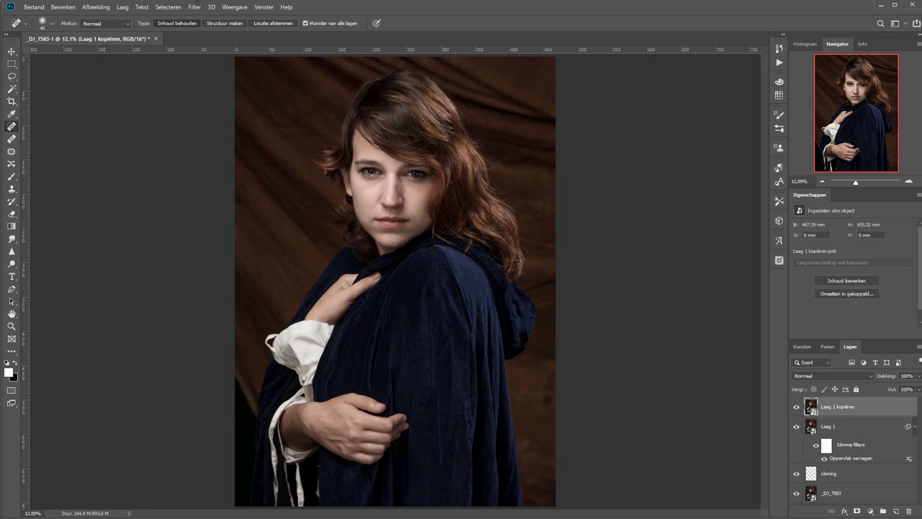
left_click(193, 7)
mouse_move(245, 198)
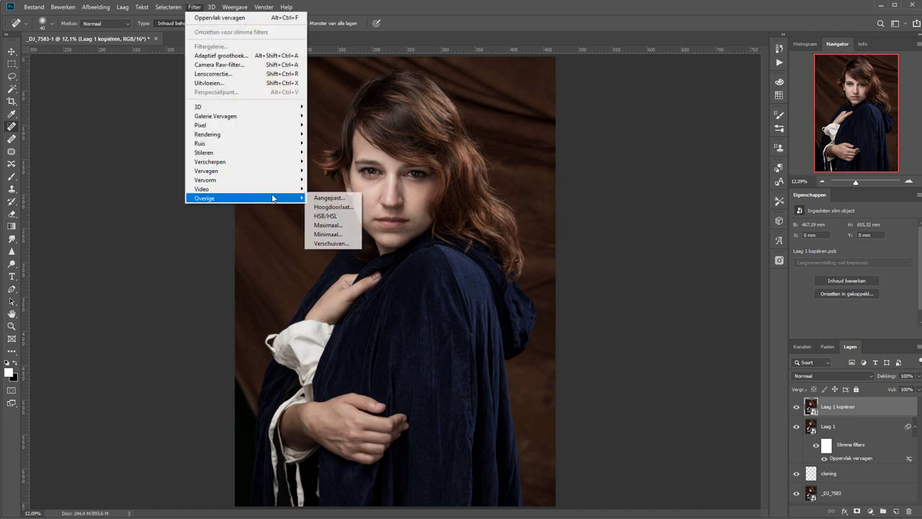
left_click(330, 207)
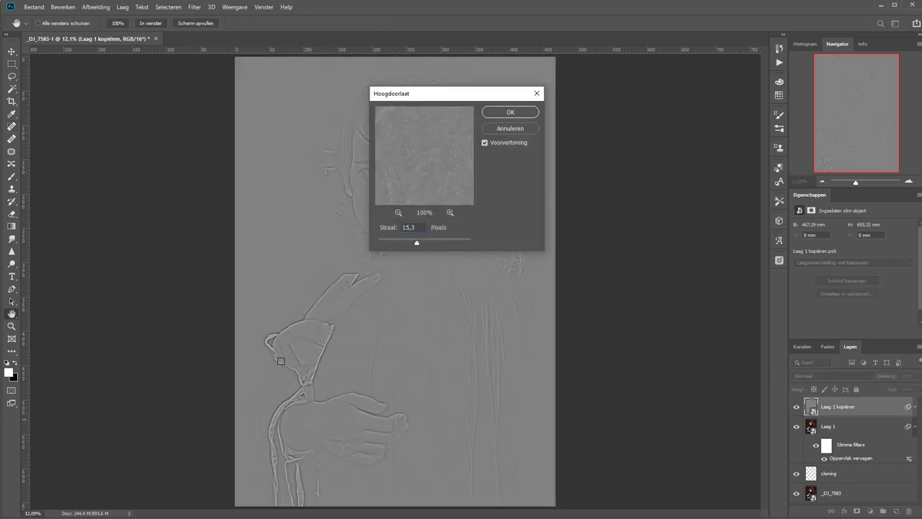
scroll(360, 202, "up", 2)
scroll(356, 187, "up", 2)
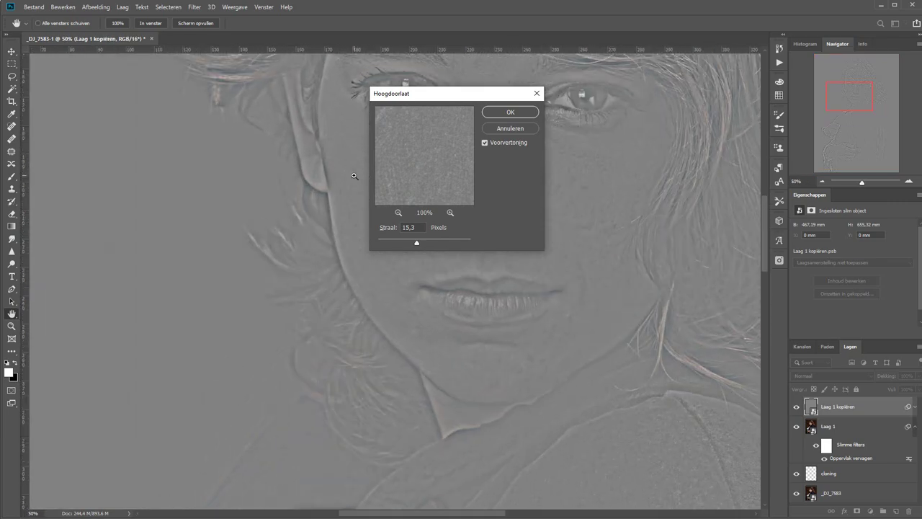
scroll(354, 175, "up", 2)
scroll(354, 175, "up", 2)
left_click_drag(350, 200, 256, 246)
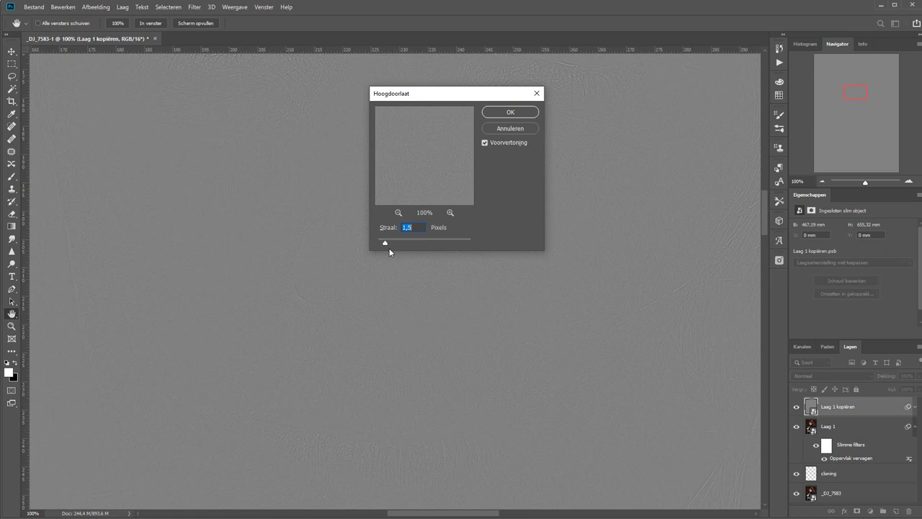
key("Return")
key("j")
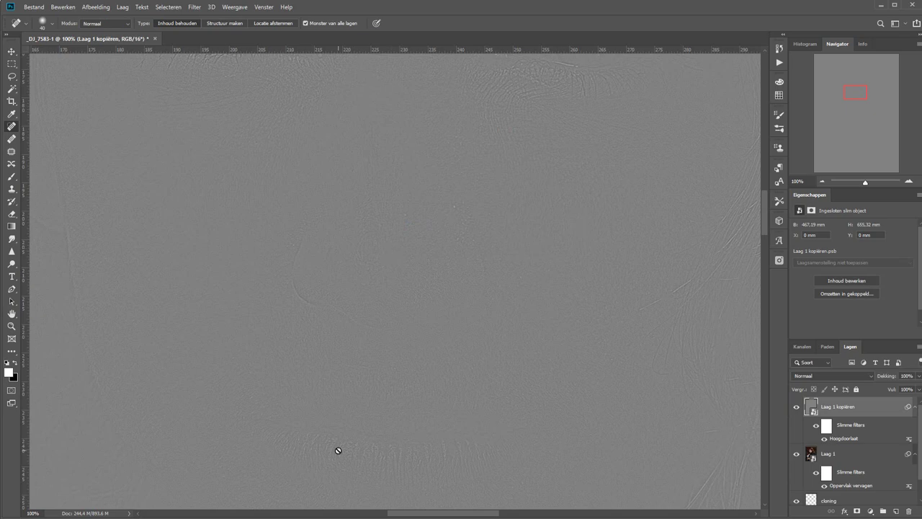
Step: Blend the high-pass layer in Lineair licht and group it with Laag 1
left_click(832, 375)
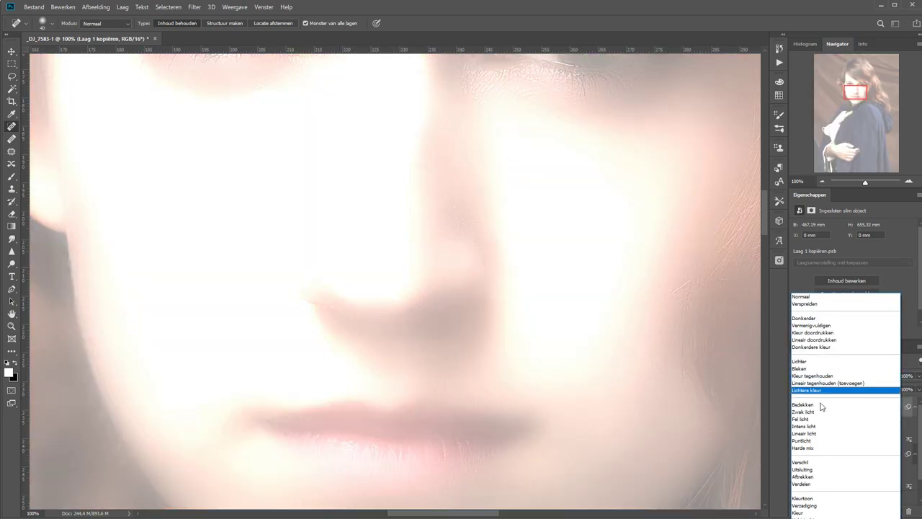
left_click(818, 433)
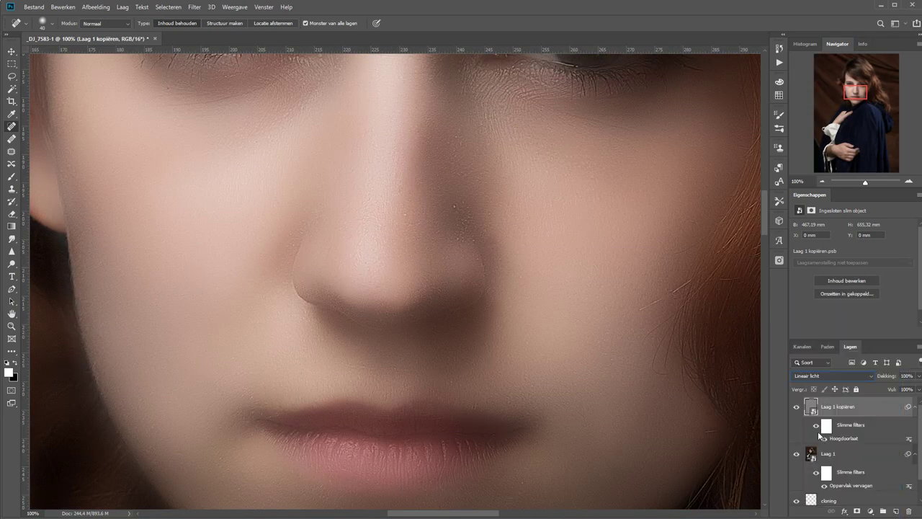
left_click(870, 458, "shift")
key("ctrl+g")
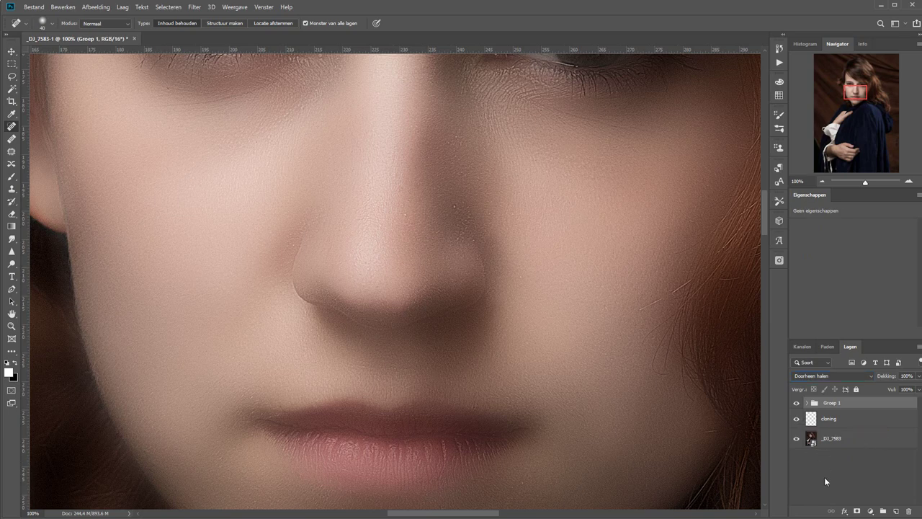
Step: Add a black hide-all mask to Groep 1 and ready a larger white brush at 100% opacity
left_click(857, 512, "alt")
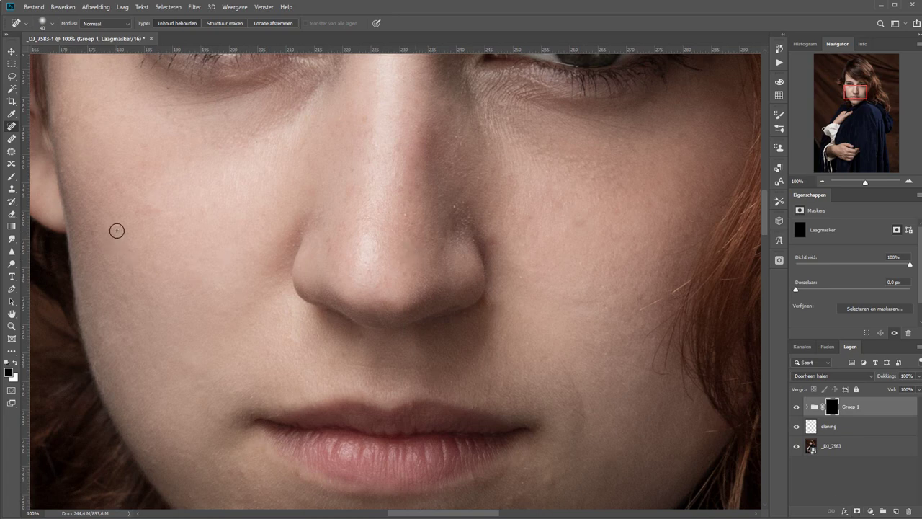
key("bracketright")
key("bracketright")
key("bracketright")
key("x")
key("b")
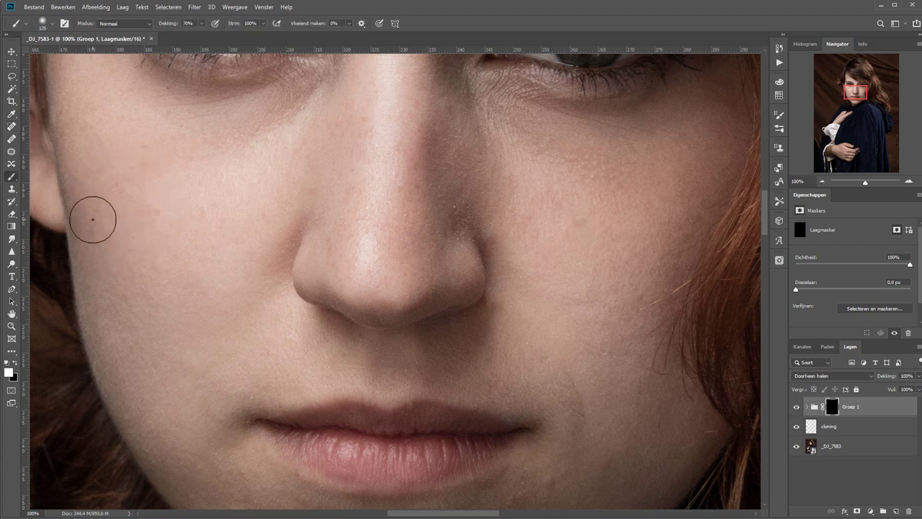
key("0")
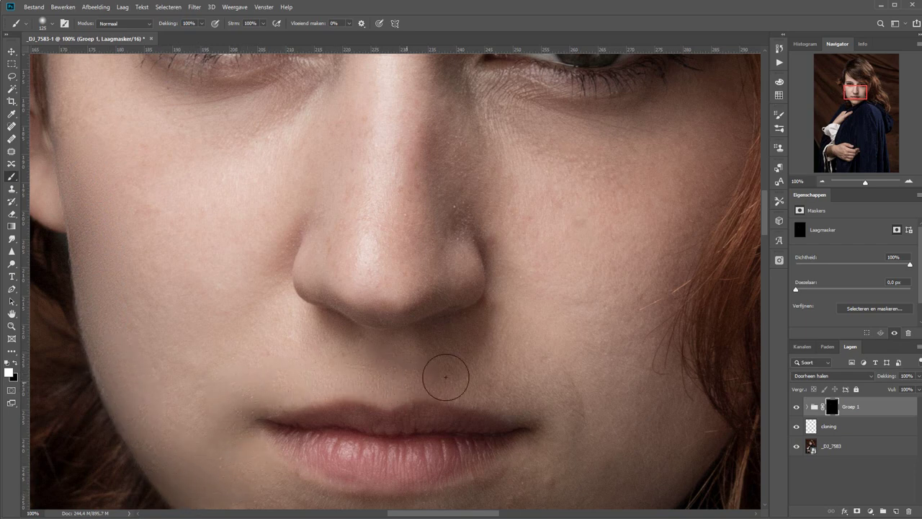
Step: Paint the mask white over the lips, chin, nose, cheeks, eyes and forehead
left_click_drag(511, 488, 548, 333)
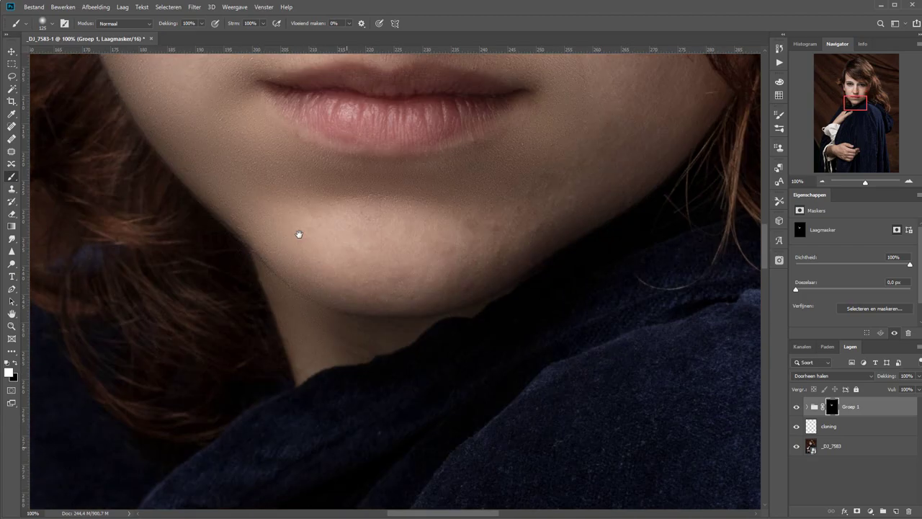
left_click_drag(329, 495, 294, 290)
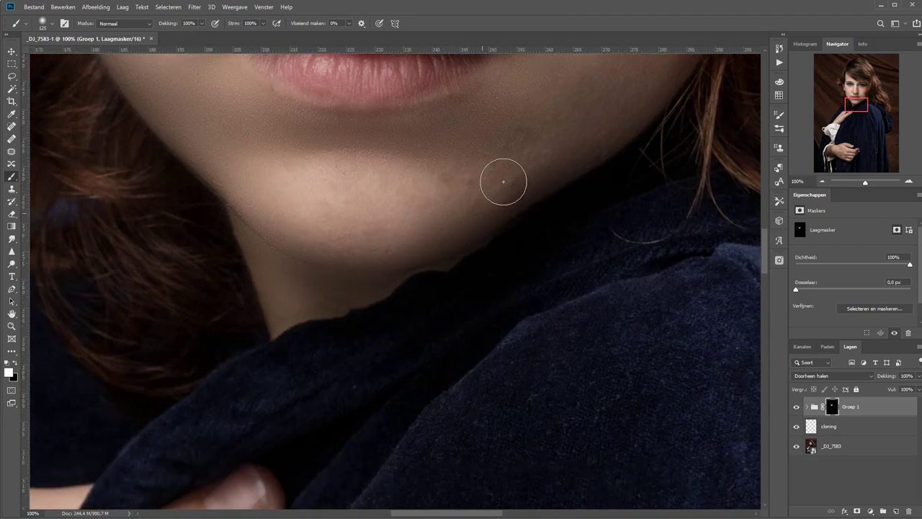
left_click_drag(644, 82, 411, 344)
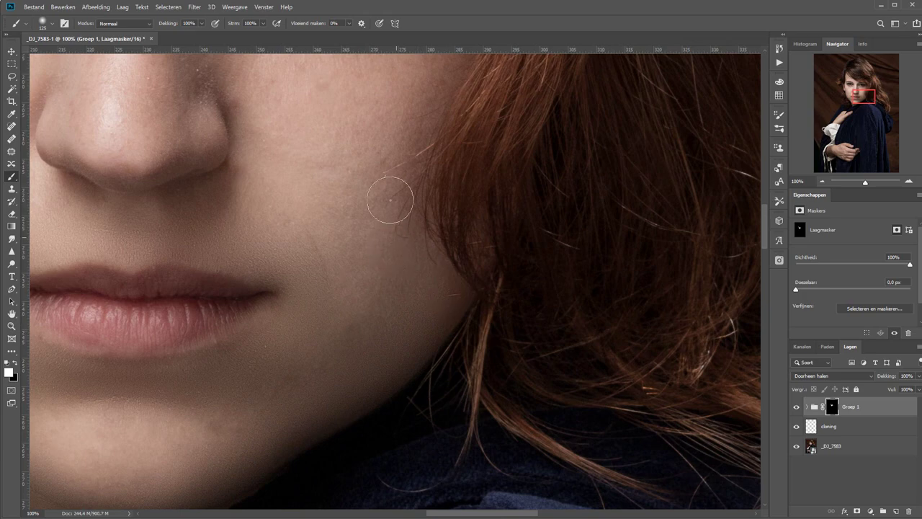
left_click_drag(417, 86, 397, 326)
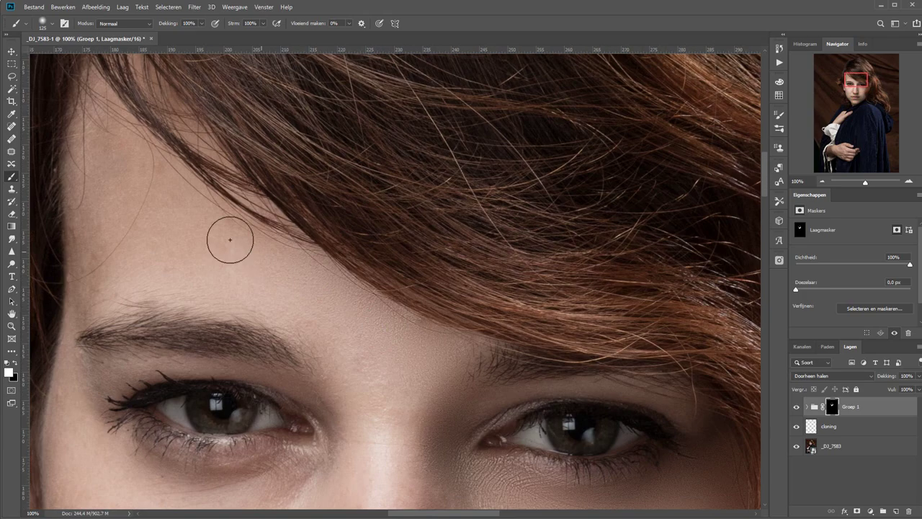
left_click_drag(101, 112, 395, 325)
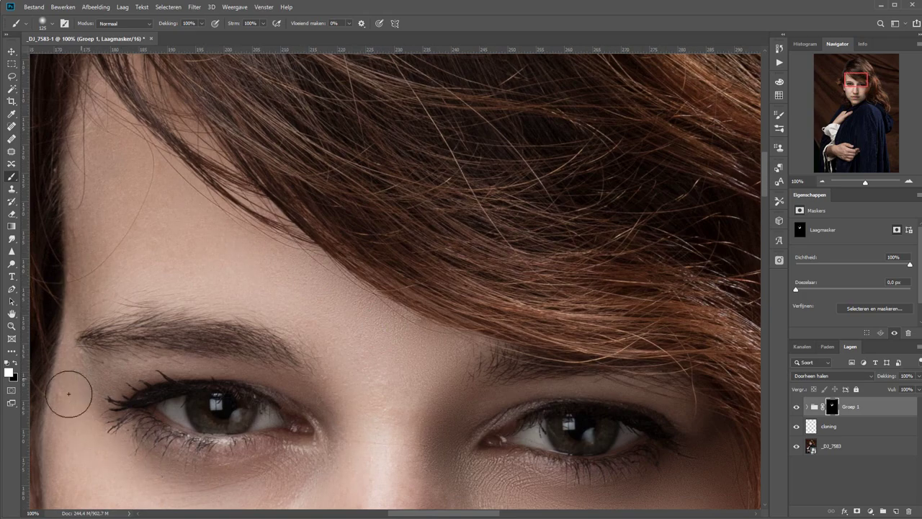
left_click_drag(70, 391, 138, 150)
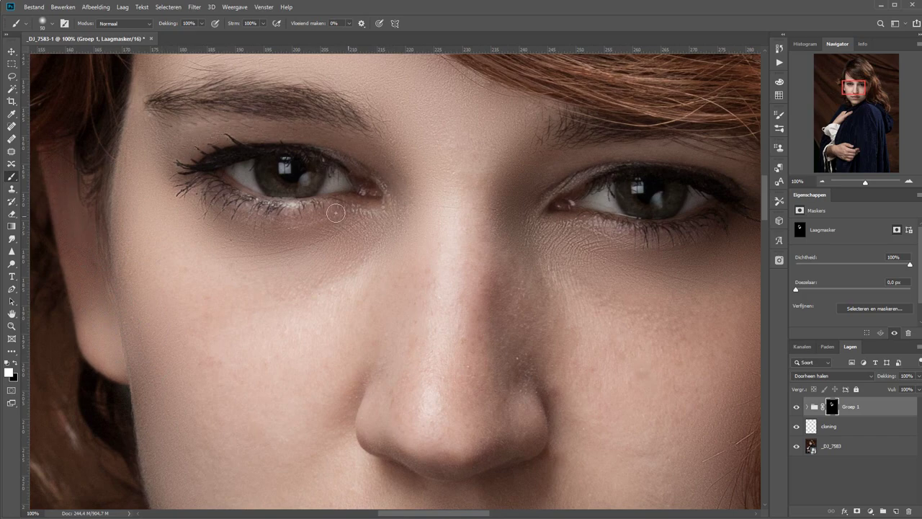
left_click_drag(736, 176, 451, 268)
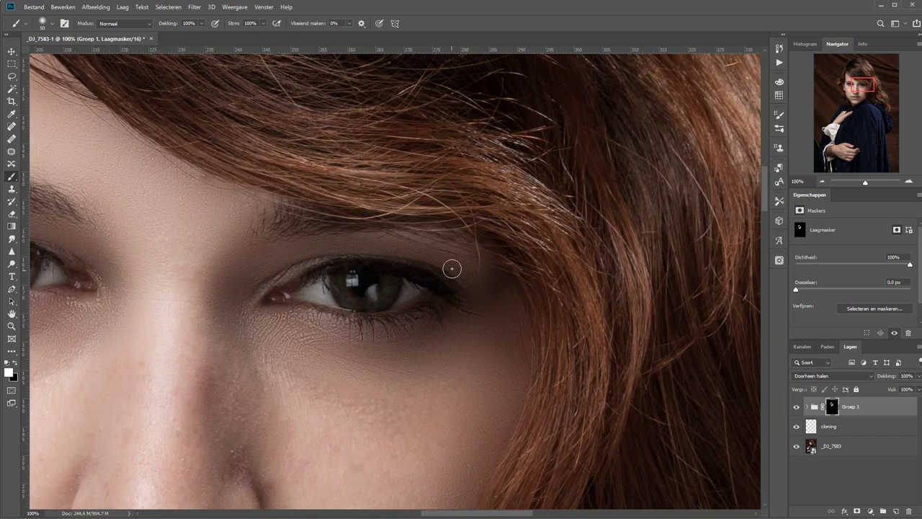
Step: View the mask alone and paint white around the eyes and lips with a ~200 px brush
left_click(832, 408, "alt")
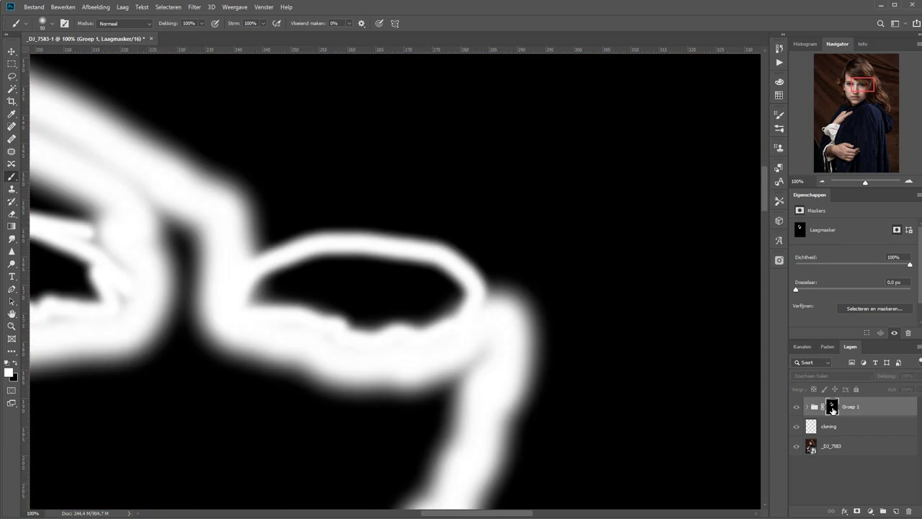
left_click_drag(205, 316, 519, 366)
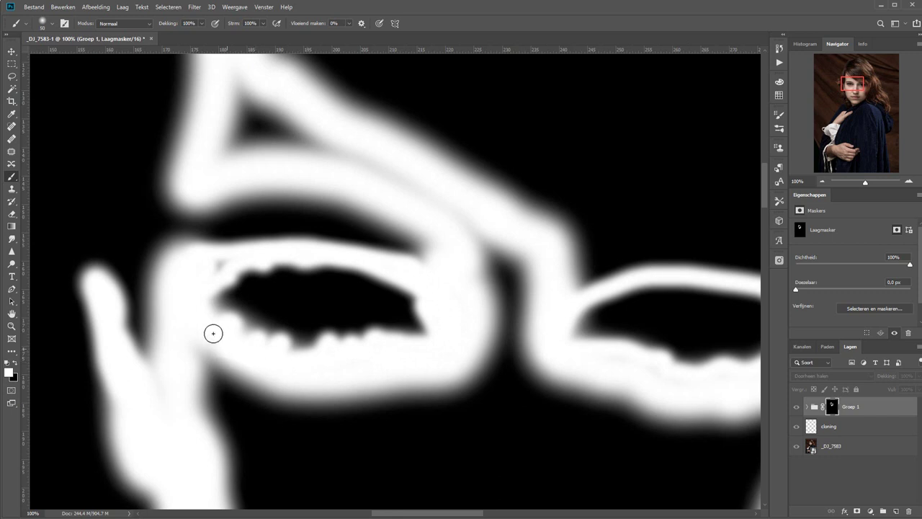
key("bracketright")
key("bracketright")
key("bracketright")
mouse_move(220, 255)
left_mouse_down()
mouse_move(369, 164)
mouse_move(509, 386)
mouse_move(327, 445)
left_mouse_up()
scroll(326, 445, "down", 5)
mouse_move(381, 290)
left_mouse_down()
mouse_move(414, 201)
mouse_move(640, 324)
mouse_move(432, 418)
left_mouse_up()
left_click(832, 406, "alt")
Step: Shrink the brush to about 90 px and paint the group mask white over the hand and arm
scroll(494, 313, "down", 3)
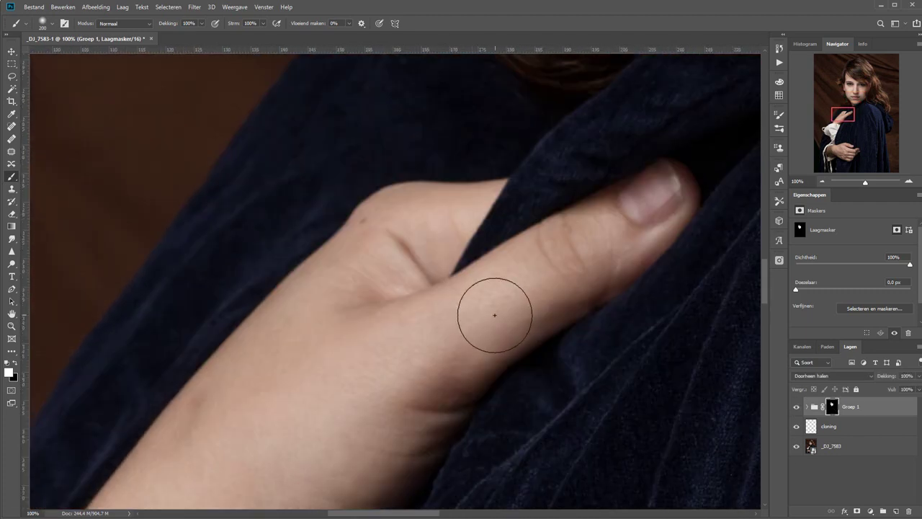
key("bracketleft")
key("bracketleft")
key("bracketleft")
key("bracketleft")
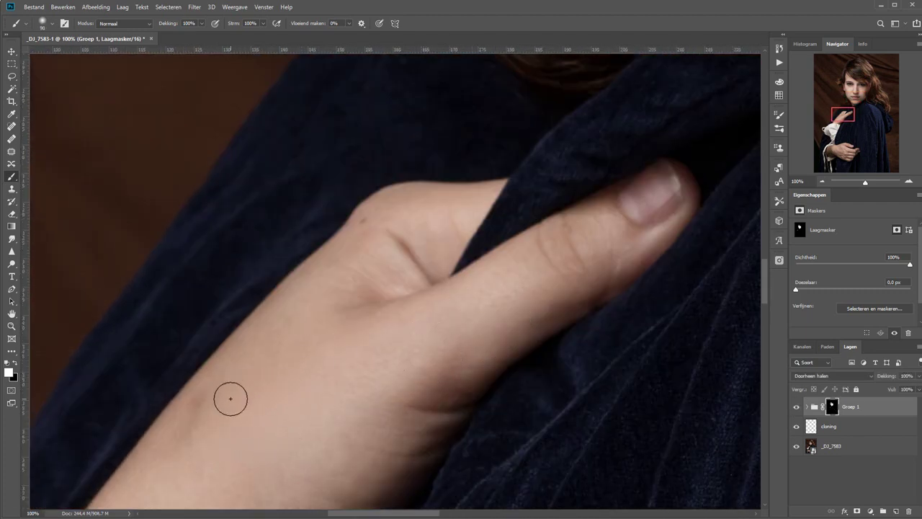
key("bracketleft")
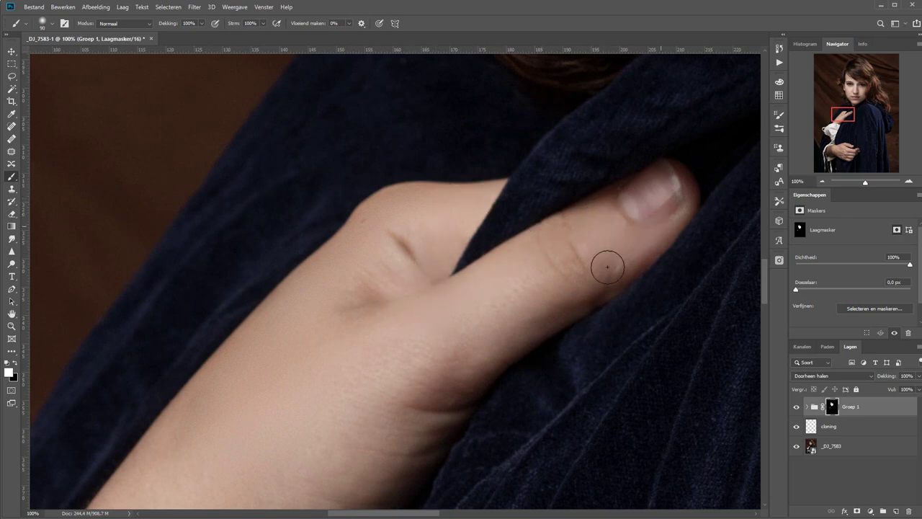
scroll(245, 255, "down", 5)
scroll(246, 256, "left", 3)
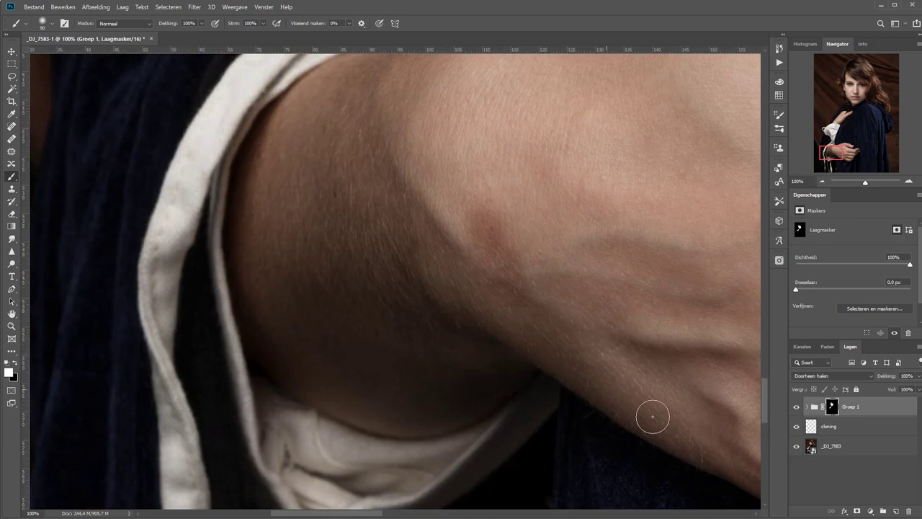
mouse_move(653, 416)
left_mouse_down()
mouse_move(67, 247)
mouse_move(541, 306)
mouse_move(257, 257)
mouse_move(284, 477)
mouse_move(397, 185)
mouse_move(139, 334)
left_mouse_up()
Step: Readjust the High Pass filter radius and select Laag 1 to lower its opacity
key("z")
left_click(372, 295)
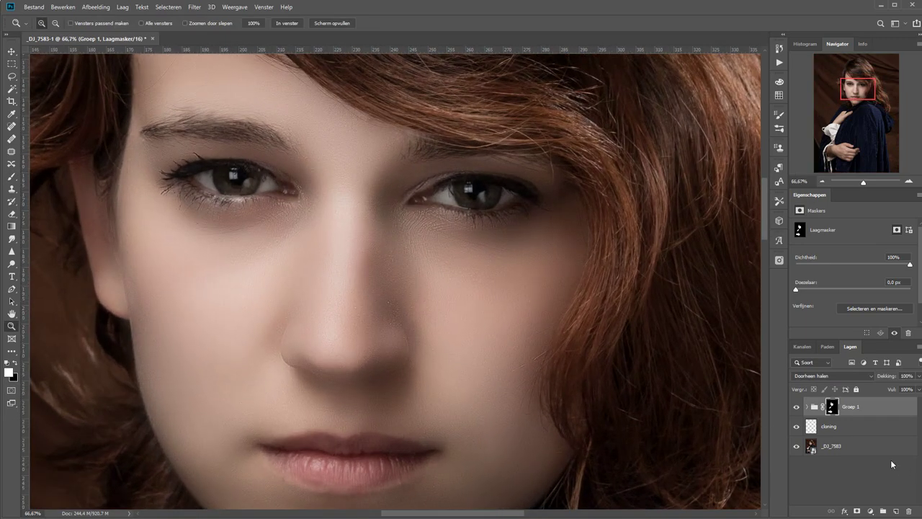
left_click(807, 408)
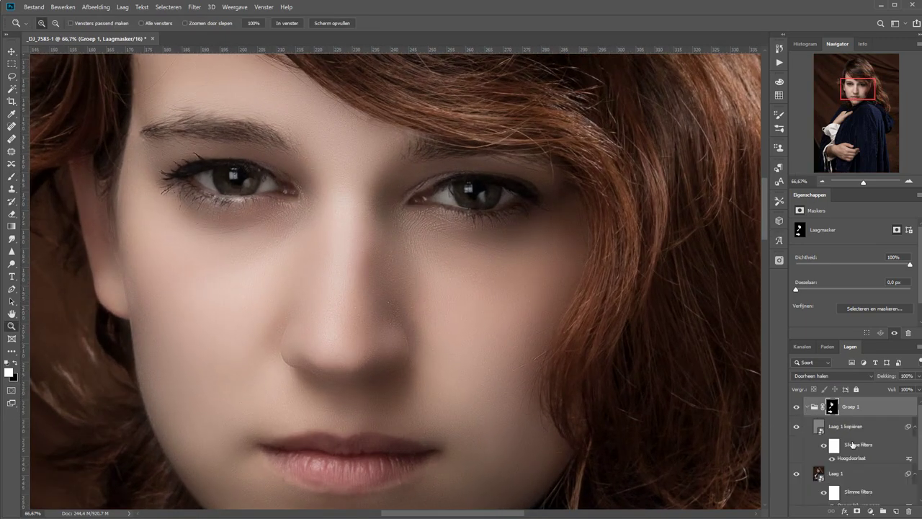
left_click(867, 495)
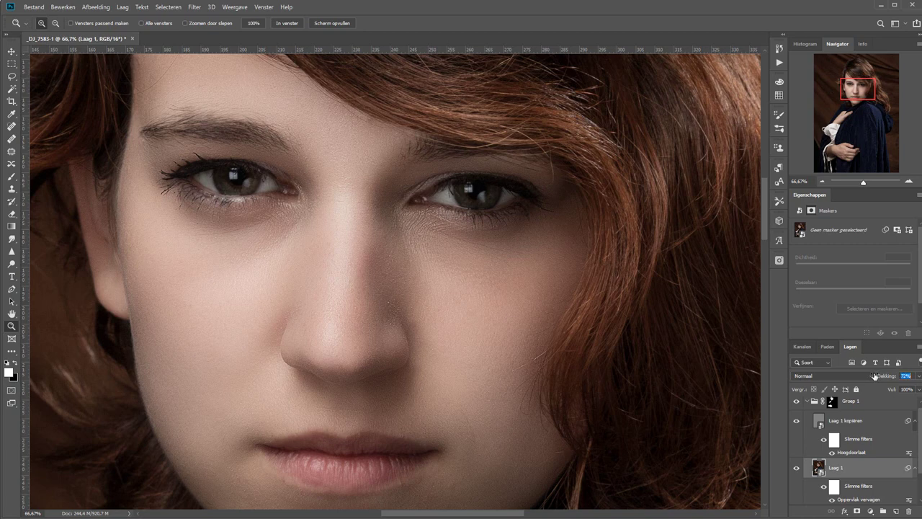
left_click(854, 421)
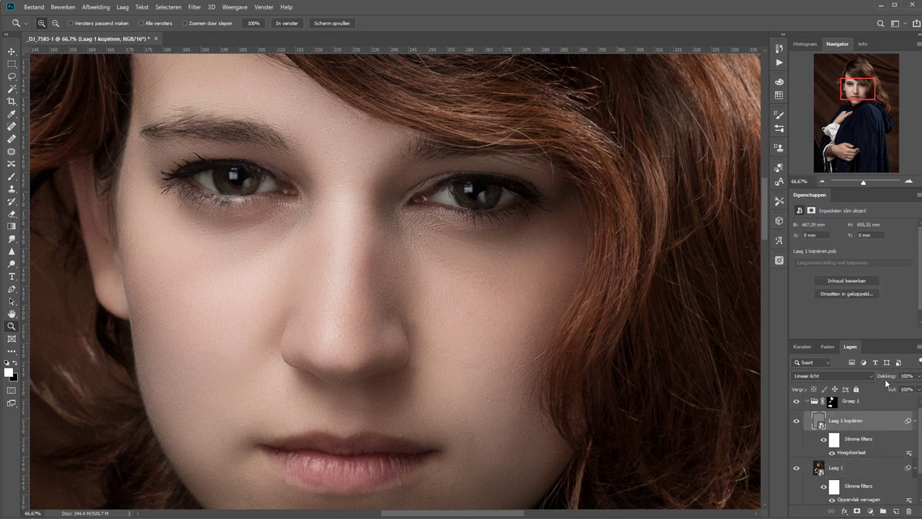
double_click(851, 453)
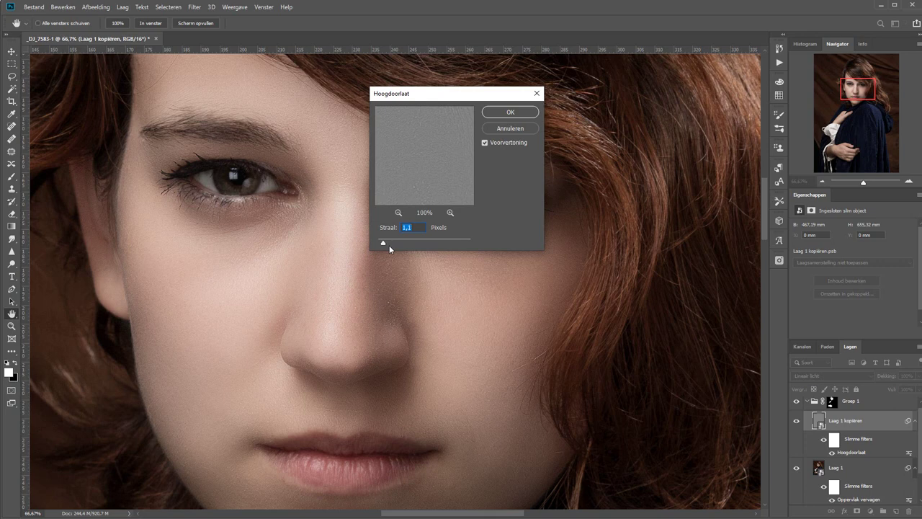
key("Return")
left_click(868, 473)
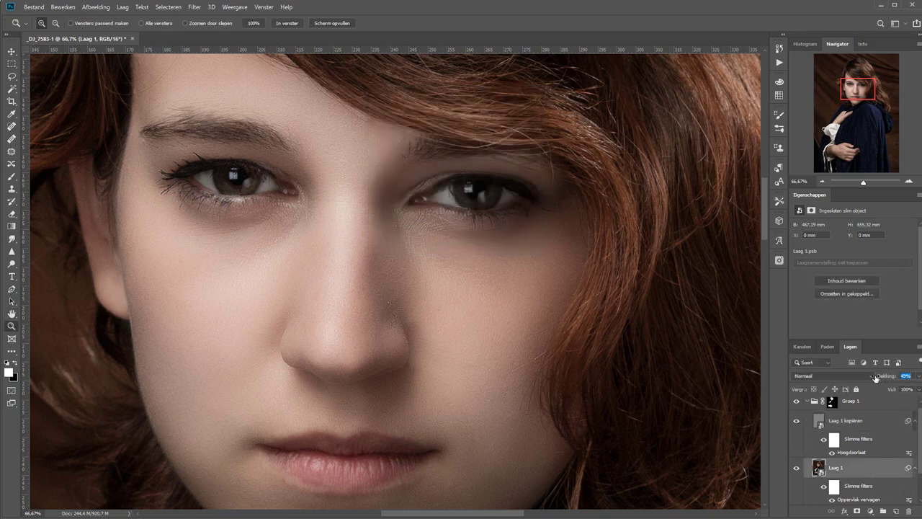
Step: Rename the retouch group 'huid' and fit the whole portrait in the window
left_click(806, 401)
left_click(857, 408)
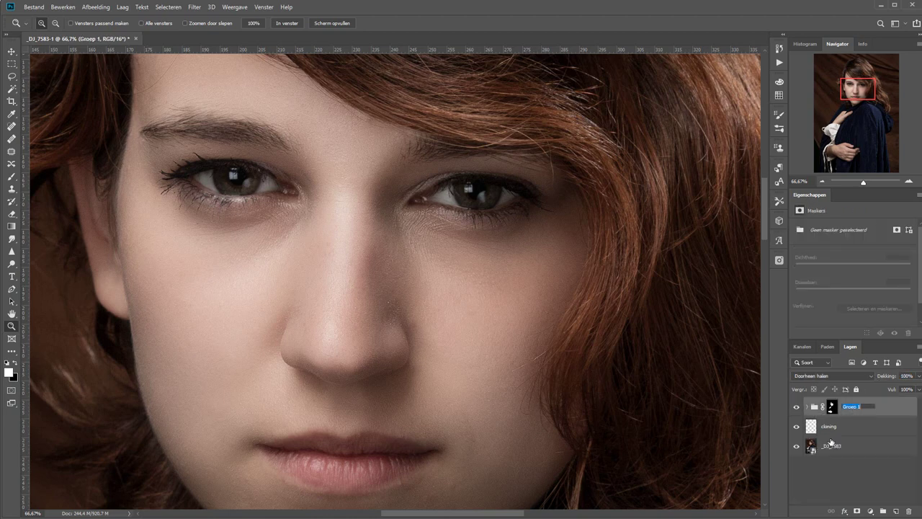
type("huid")
key("Return")
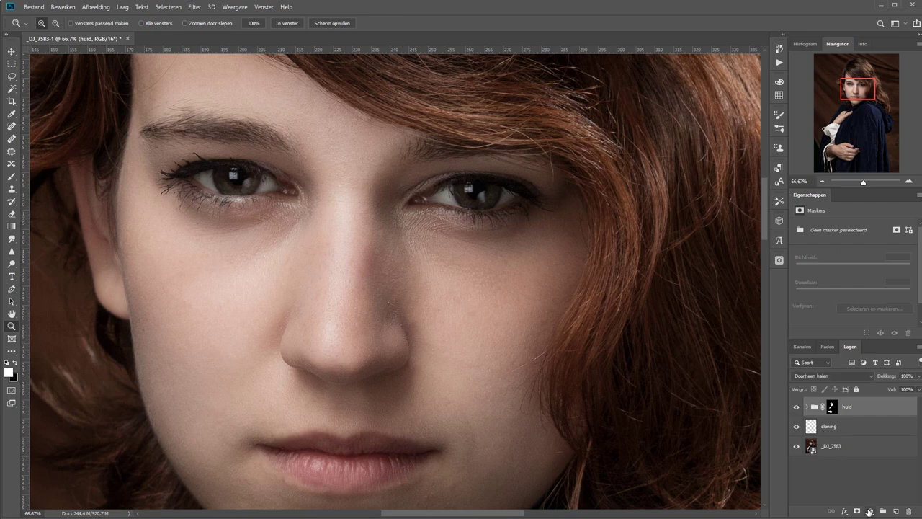
left_click(285, 24)
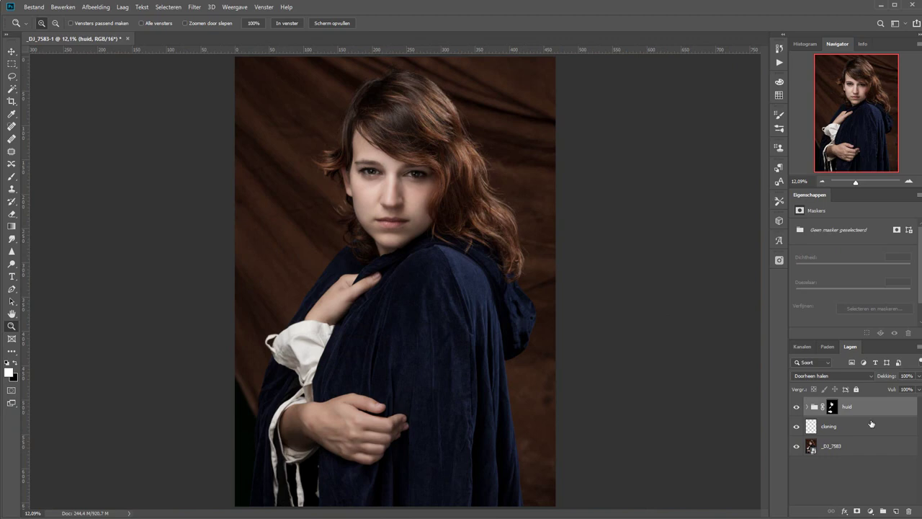
Step: Add a darkening Curves layer in Lichtsterkte mode inside the huid group
left_click(806, 407)
left_click(828, 426)
left_click(871, 513)
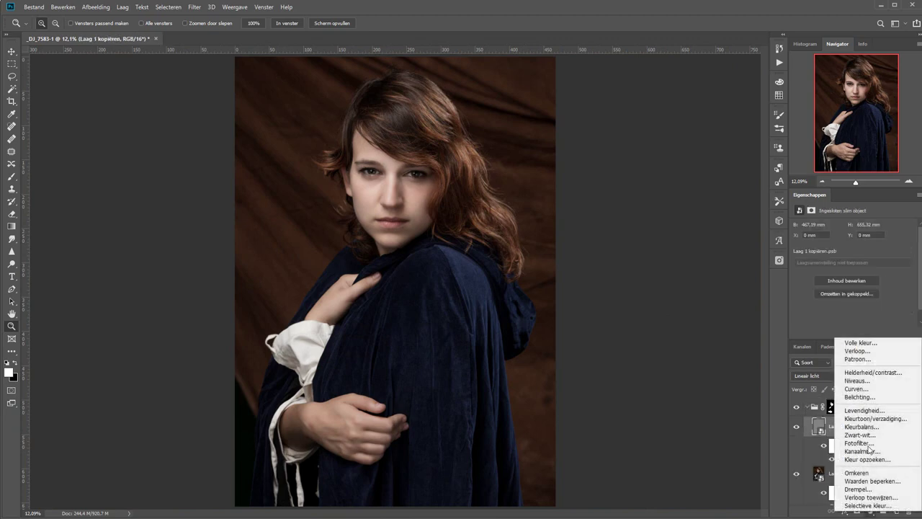
left_click(853, 389)
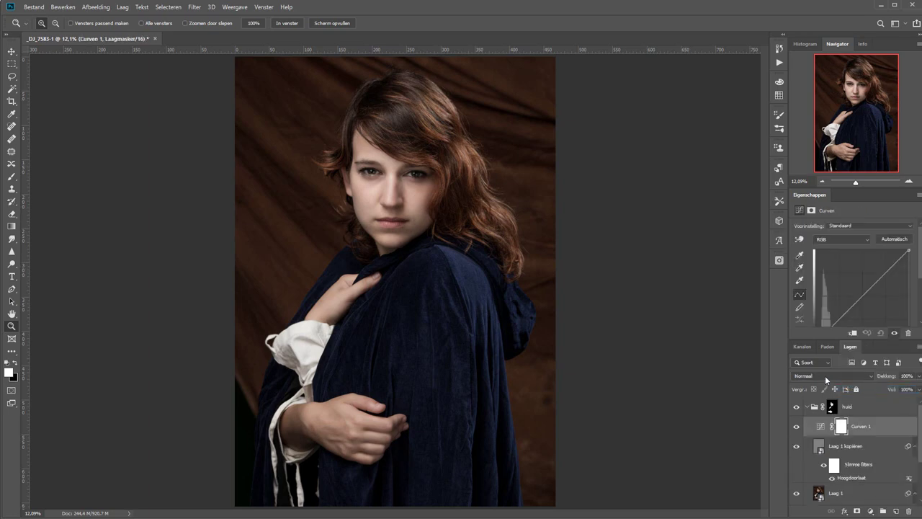
left_click(827, 376)
left_click(811, 497)
left_click_drag(866, 299, 874, 307)
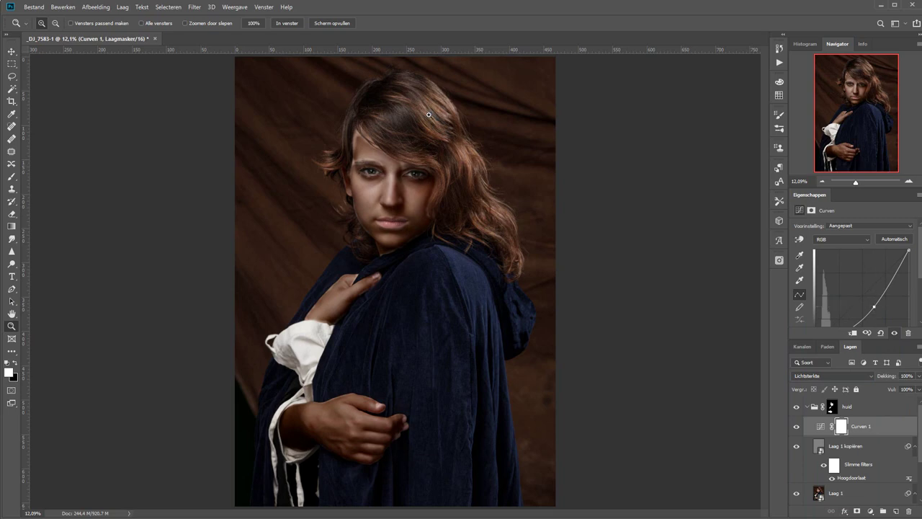
Step: Brush along the forehead's left hairline, then zoom in on the whole face
left_click_drag(336, 190, 468, 90)
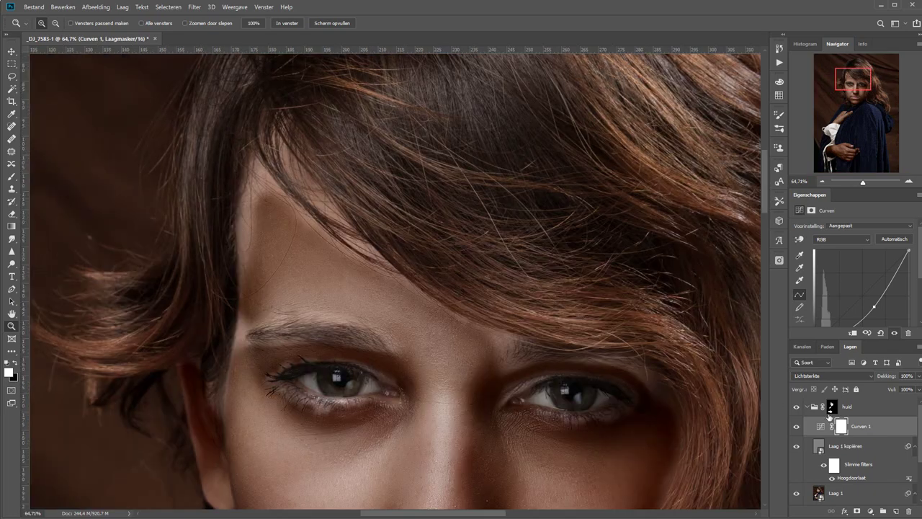
key("b")
left_click_drag(328, 308, 276, 279)
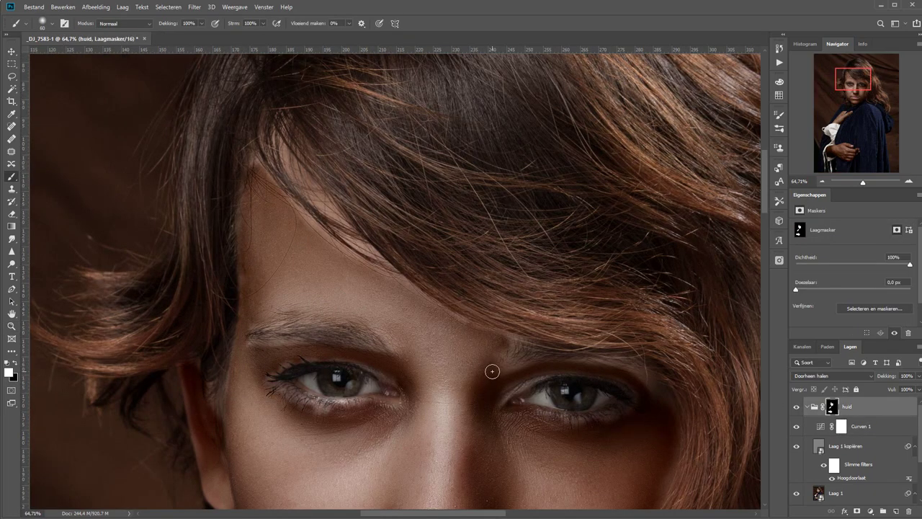
key("ctrl+0")
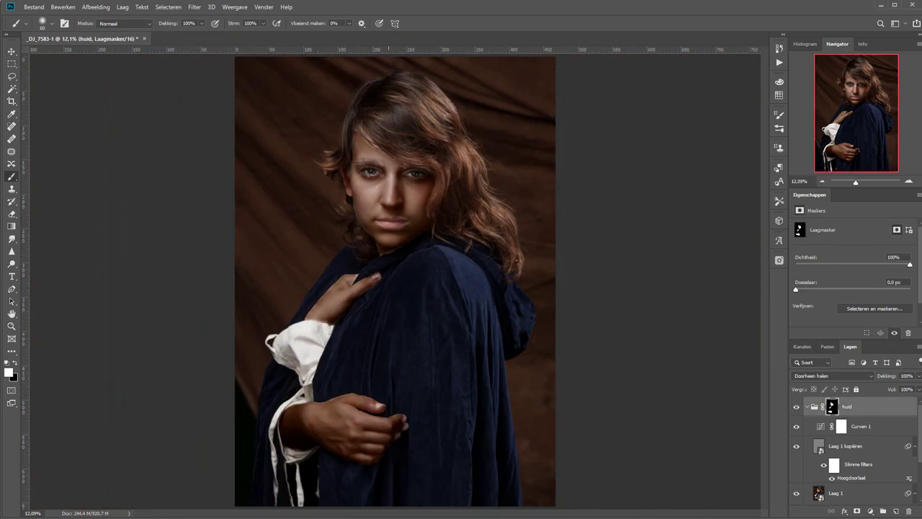
key("z")
left_click_drag(389, 173, 393, 173)
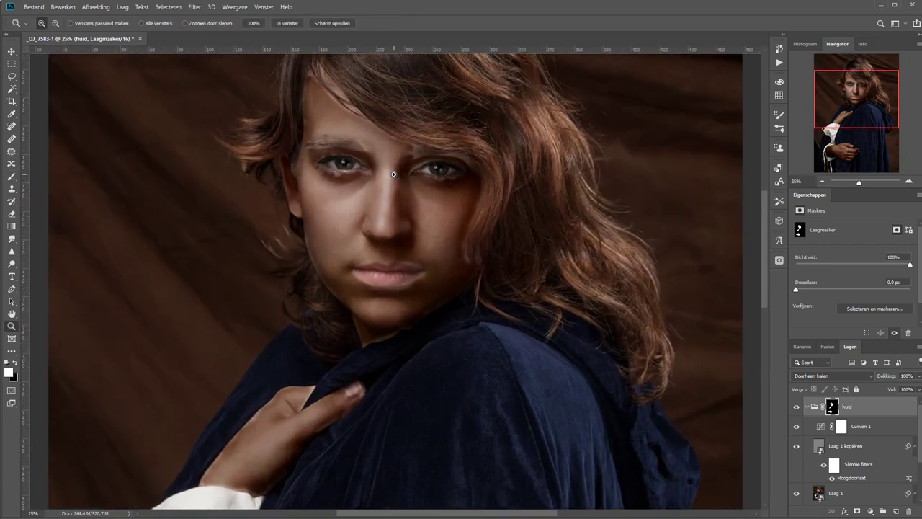
left_click(394, 174)
left_click_drag(461, 183, 474, 265)
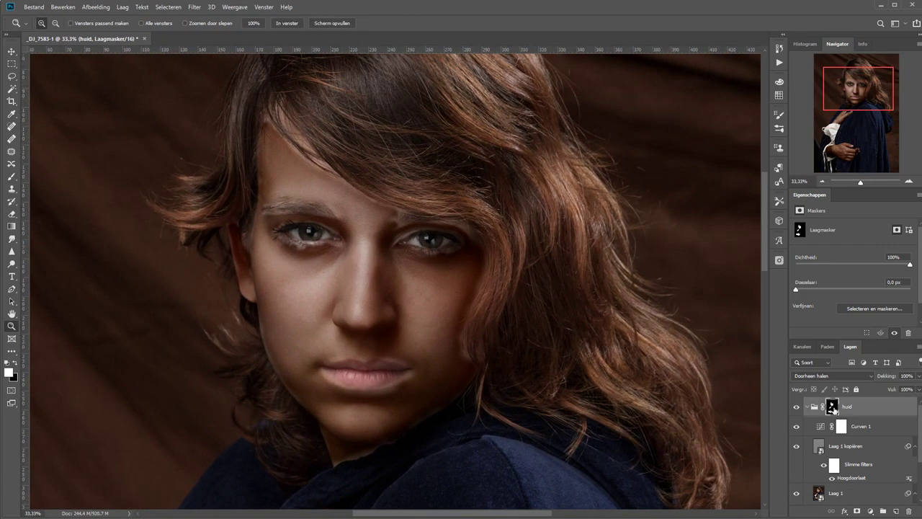
Step: Deepen Curven 1 with a moved black point and lower curve, then invert its mask to black
left_click(864, 426)
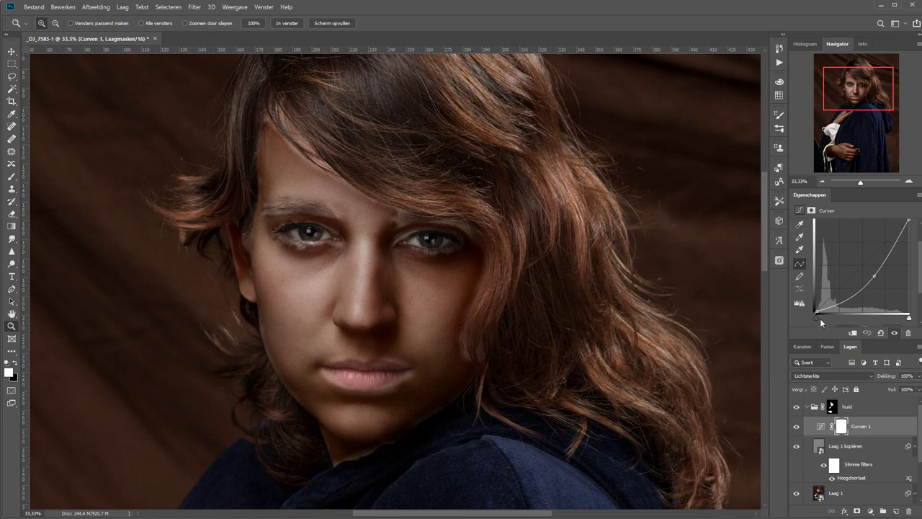
left_click_drag(820, 319, 829, 318)
left_click_drag(874, 276, 877, 283)
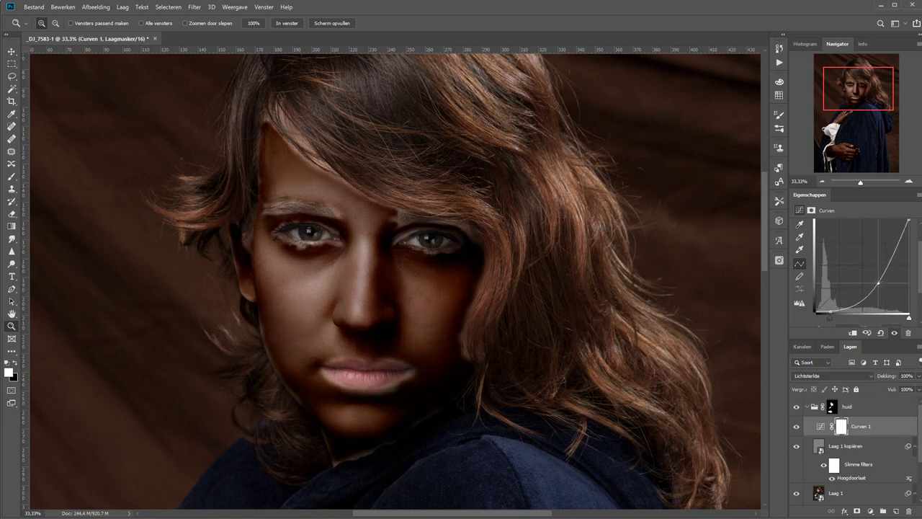
left_click(841, 427)
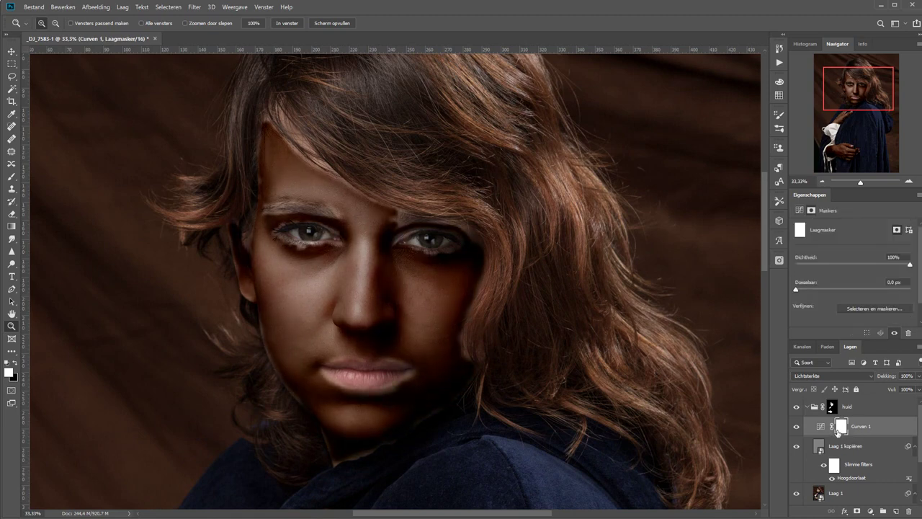
key("ctrl+i")
Step: Paint the Curven 1 darkening with a 200-size brush down the nose ridge onto the cheek
key("b")
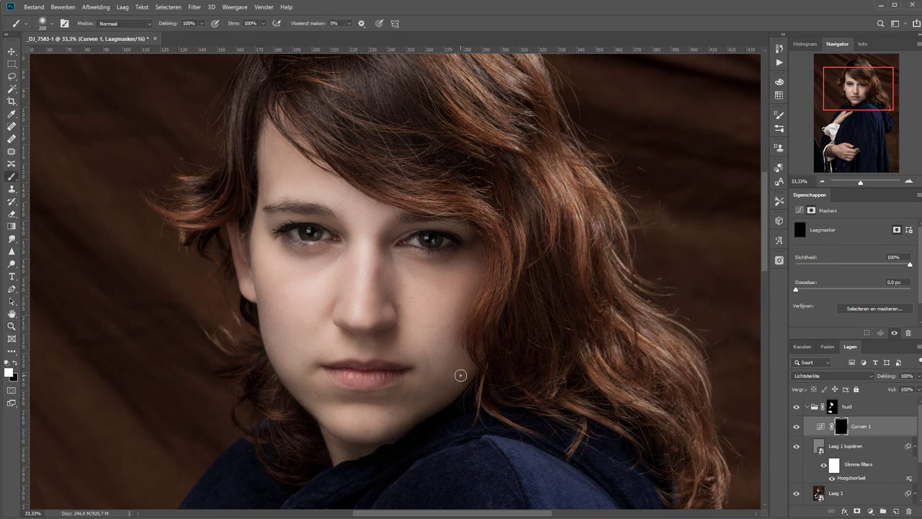
key("bracketright")
key("bracketright")
key("bracketright")
key("bracketright")
key("bracketright")
key("bracketright")
key("bracketright")
key("bracketright")
key("bracketright")
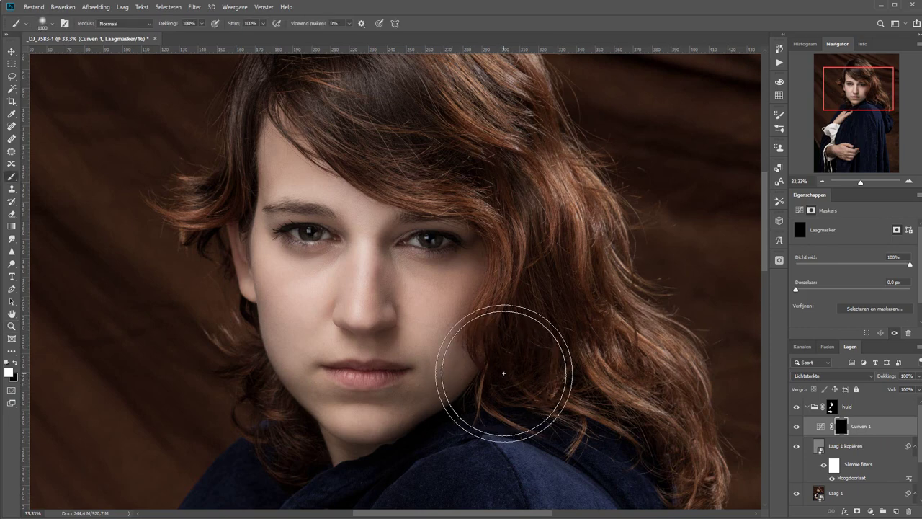
key("bracketright")
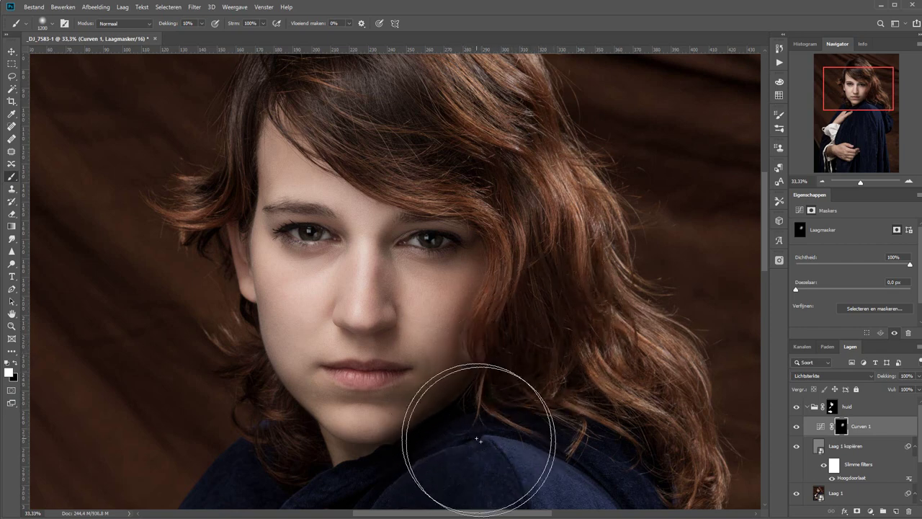
key("bracketleft")
key("bracketleft")
key("bracketleft")
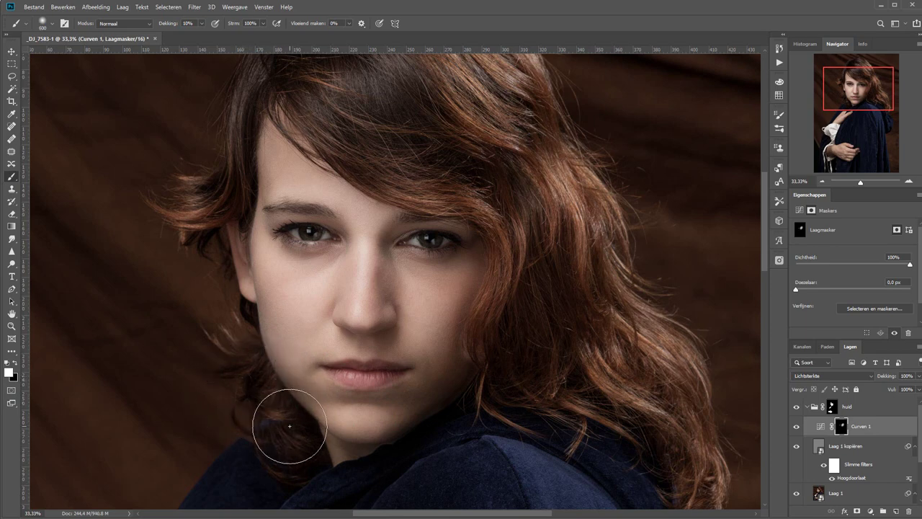
key("bracketleft")
key("bracketleft")
key("bracketleft")
left_click_drag(389, 276, 324, 292)
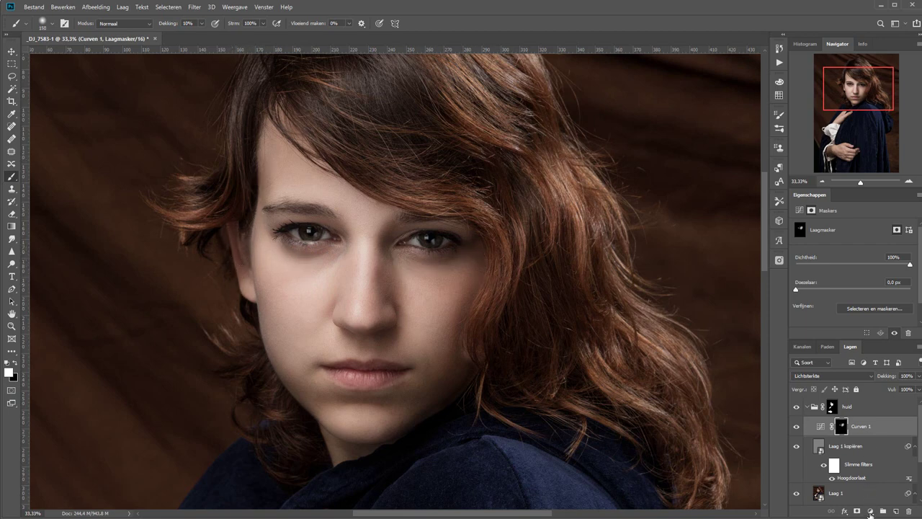
left_click(870, 511)
Step: Add a second Curves layer with the curve lifted, in Lichtsterkte blend mode
left_click(857, 395)
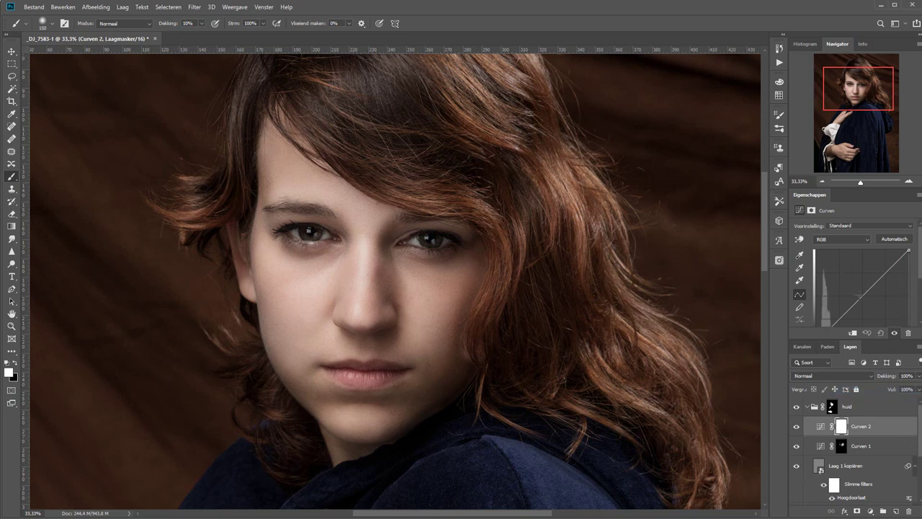
left_click_drag(859, 295, 848, 284)
left_click(838, 375)
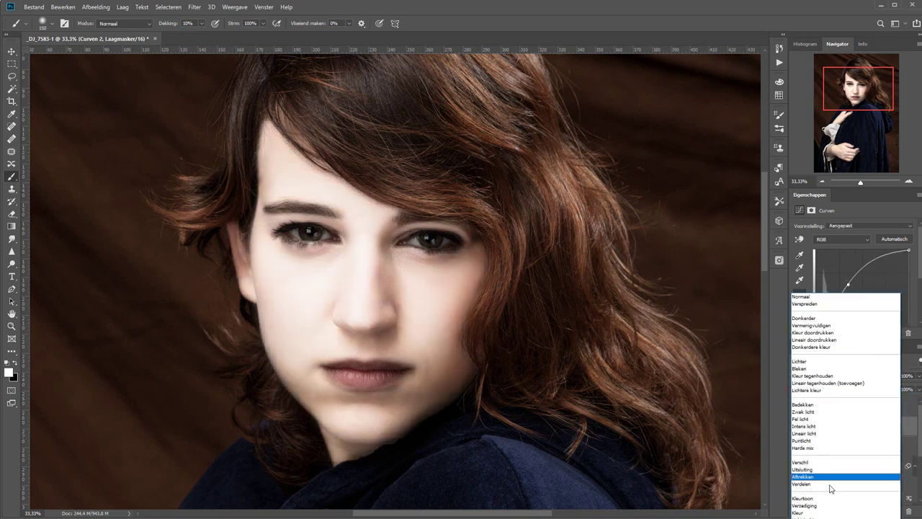
left_click(827, 512)
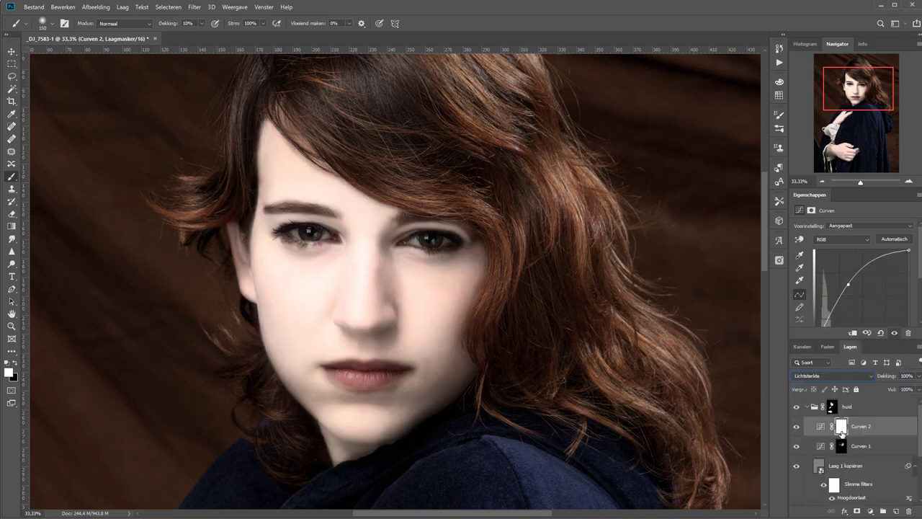
Step: Invert the Curven 2 mask to black and paint the brightening onto the cheek below the eye
left_click(842, 427)
key("ctrl+i")
key("bracketright")
key("bracketright")
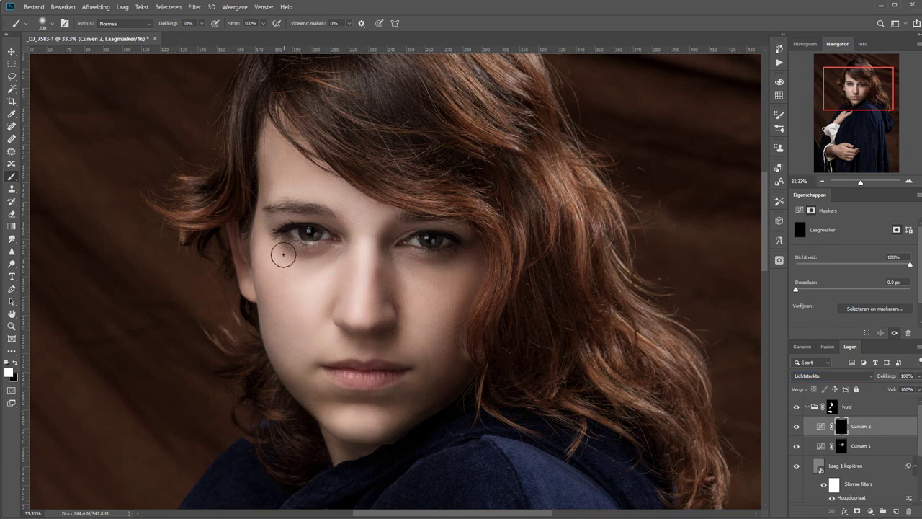
left_click_drag(420, 301, 434, 300)
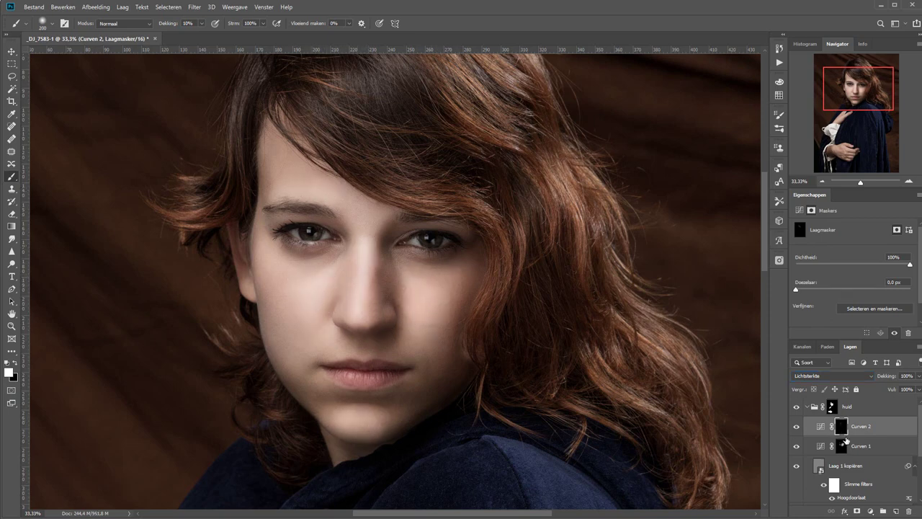
Step: Group Curven 1 and Curven 2 into a group named 'dordrukken en tegenhoud'
left_click(861, 447, "shift")
key("ctrl+g")
type("dordrukken en tegenhoud")
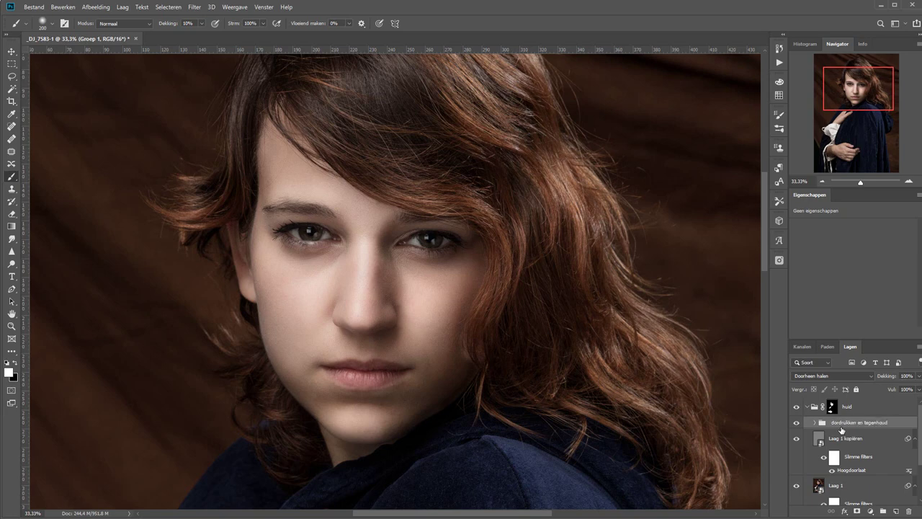
key("Return")
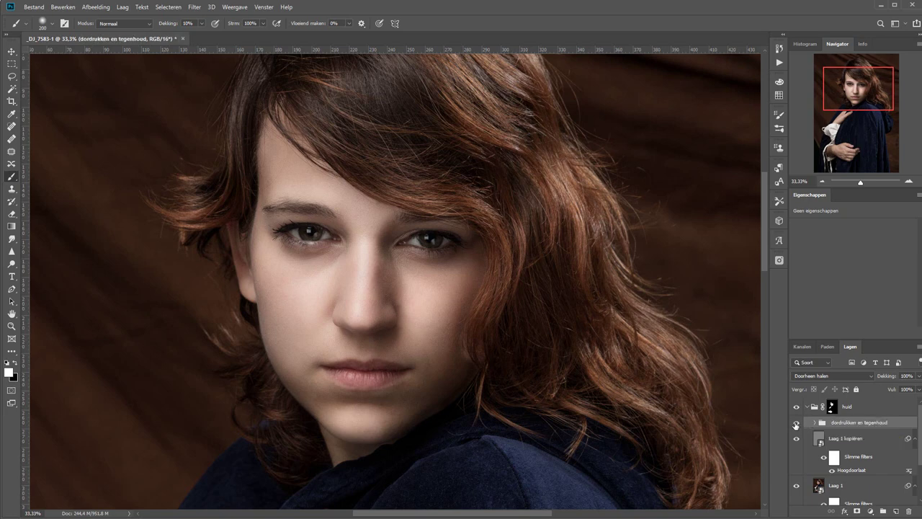
Step: Toggle the 'dordrukken en tegenhoud' group's visibility to compare the face with and without it
left_click(796, 423)
left_click(796, 424)
left_click(796, 423)
left_click(796, 424)
left_click(796, 423)
left_click(796, 424)
Step: Collapse the huid group and toggle its visibility to compare the retouch on and off
left_click(809, 411)
left_click(807, 407)
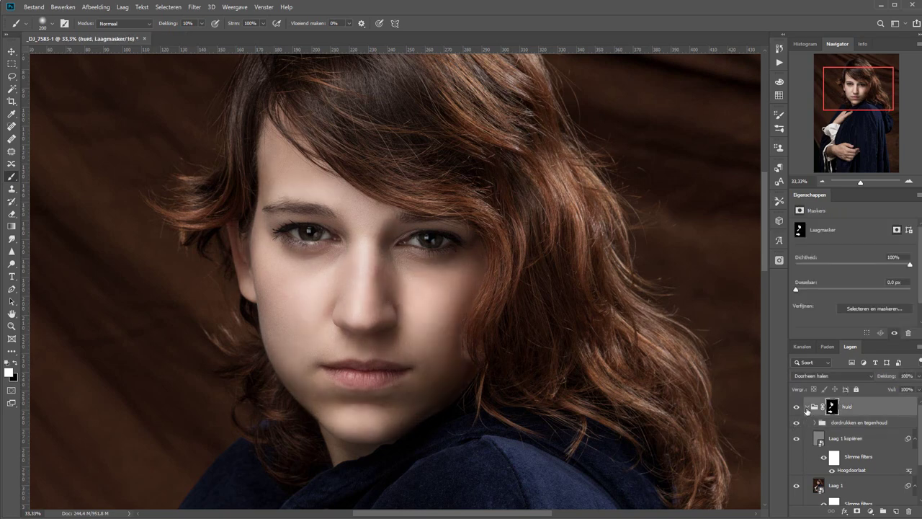
left_click(796, 408)
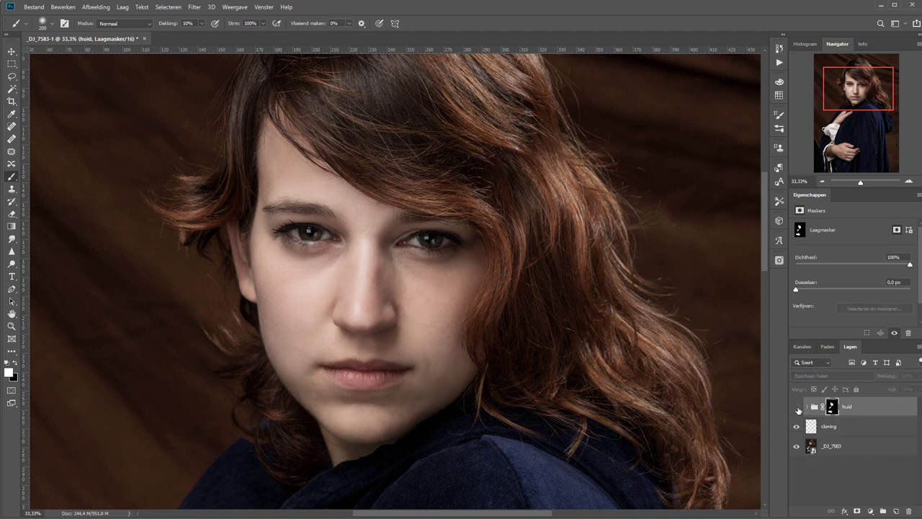
left_click(797, 408)
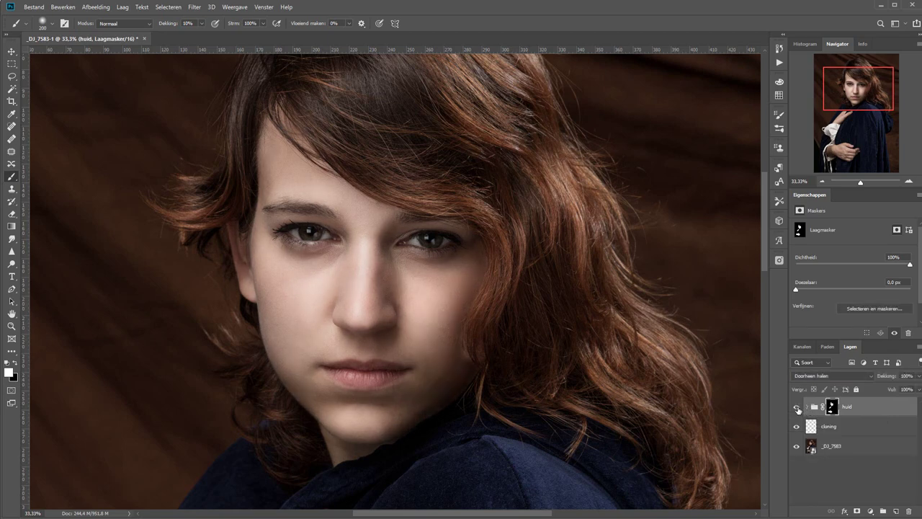
left_click(796, 448, "alt")
left_click(796, 448, "alt")
Step: Add a third brightening Curves layer in Lichtsterkte mode with an inverted black mask
left_click(871, 513)
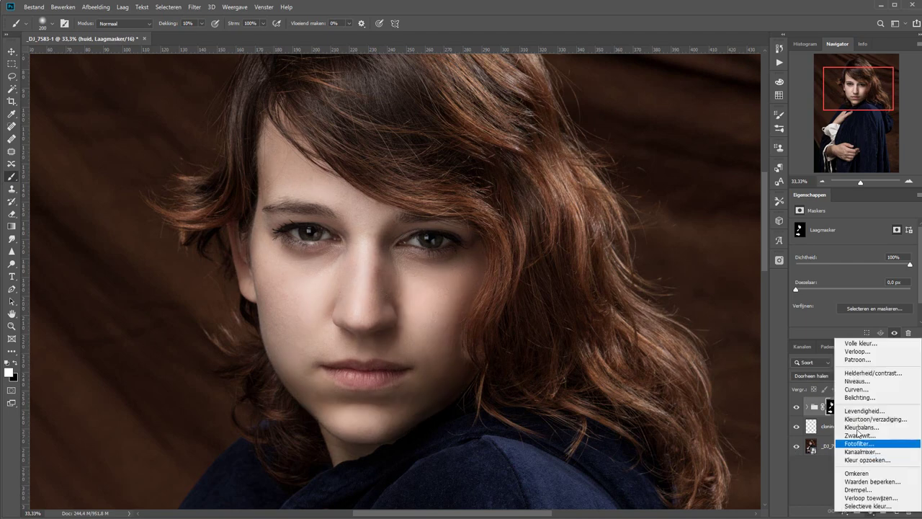
left_click(860, 393)
left_click_drag(860, 292, 853, 289)
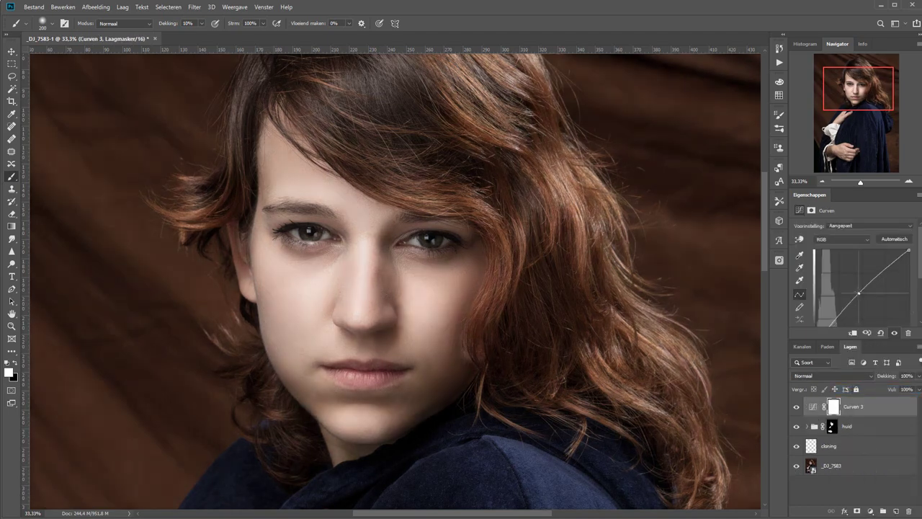
key("z")
left_click_drag(276, 202, 442, 267)
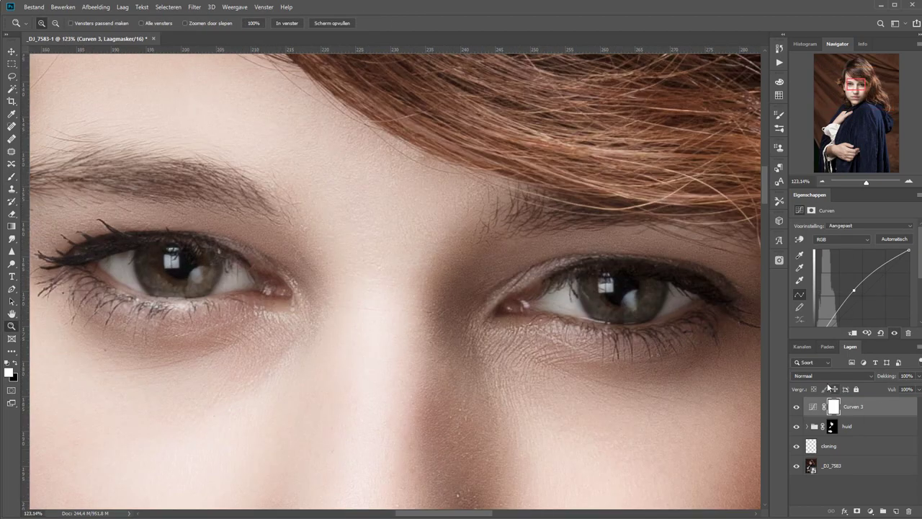
left_click(829, 376)
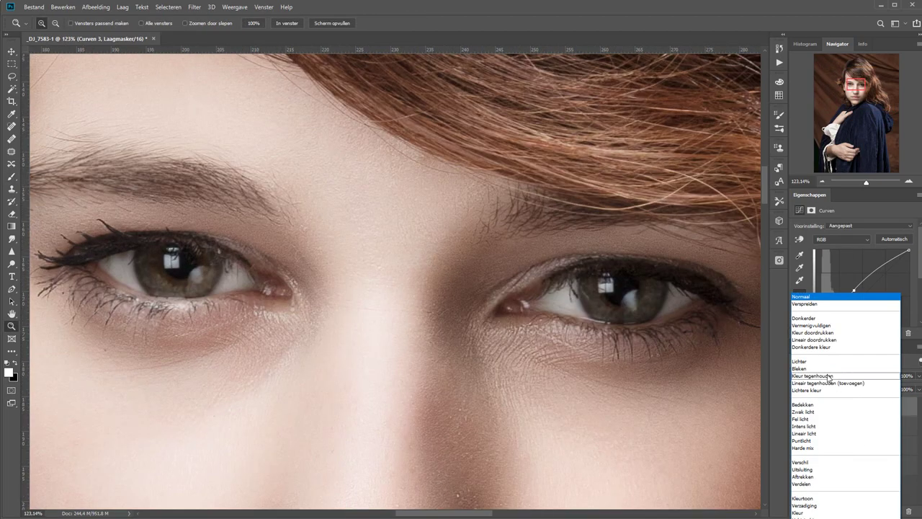
left_click(814, 514)
left_click(828, 408)
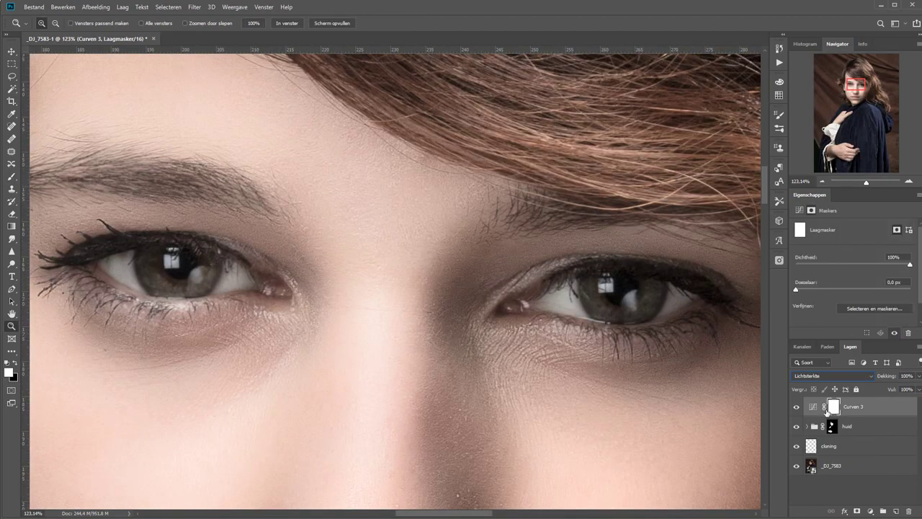
key("ctrl+i")
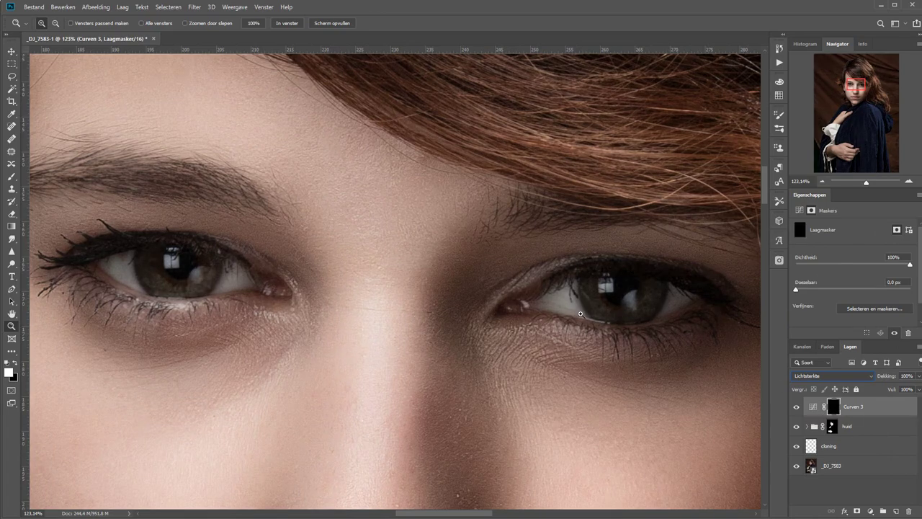
Step: Paint the brightening over the iris with a smaller brush at 100% opacity
left_click(595, 299)
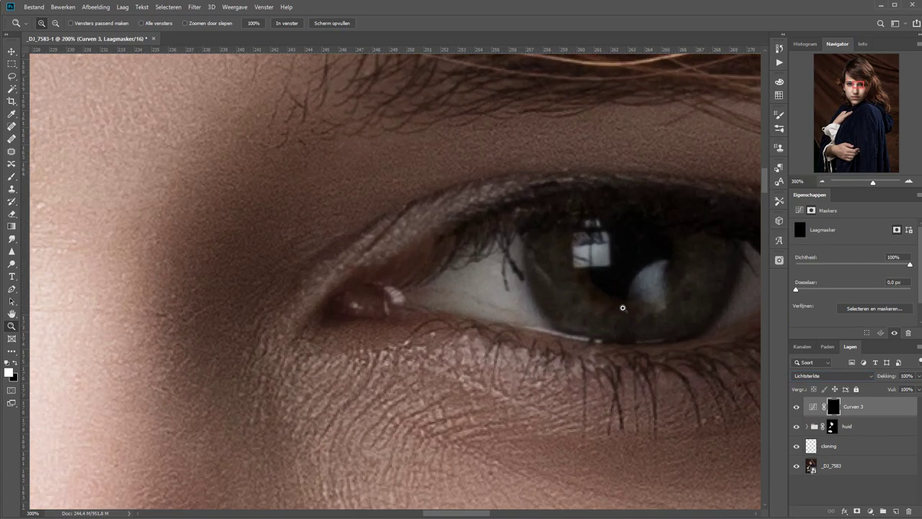
key("b")
key("bracketleft")
key("bracketleft")
key("bracketleft")
key("bracketleft")
key("bracketleft")
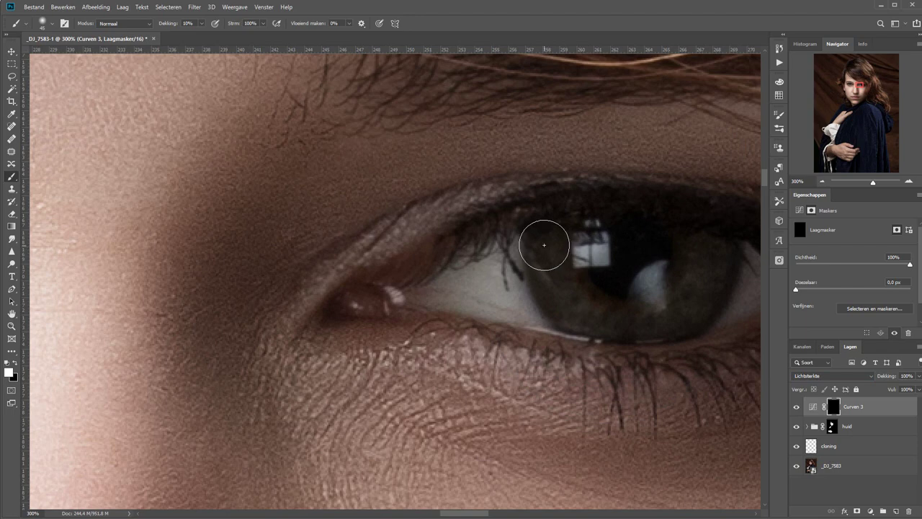
key("0")
mouse_move(543, 240)
left_mouse_down()
mouse_move(558, 288)
mouse_move(644, 314)
mouse_move(706, 291)
mouse_move(718, 238)
left_mouse_up()
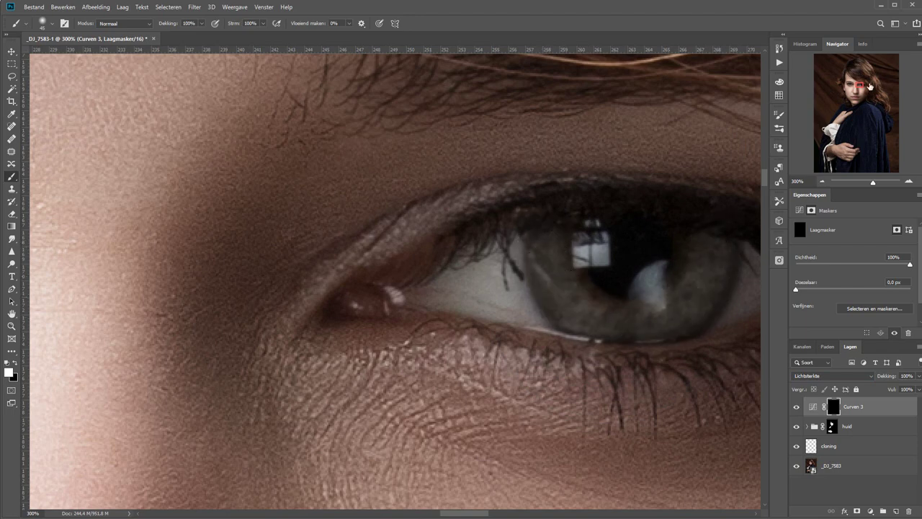
left_click_drag(869, 85, 852, 85)
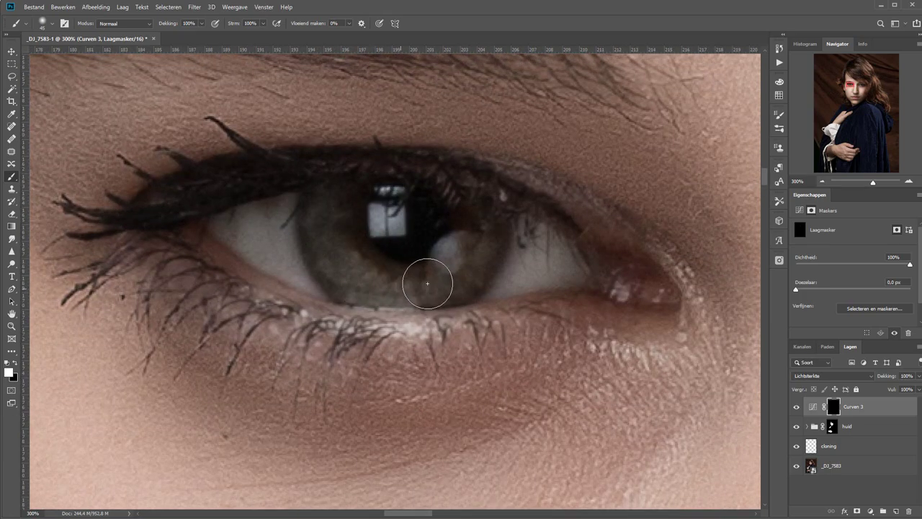
left_click_drag(427, 283, 422, 274)
Step: Rename Curven 3 to 'iris' and add another Curves adjustment layer
double_click(850, 407)
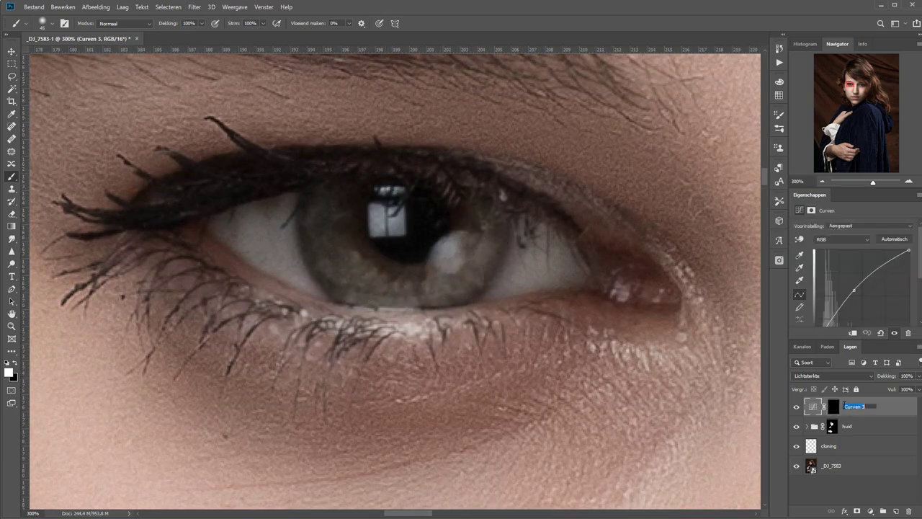
type("iris")
key("Return")
left_click(870, 511)
left_click(868, 388)
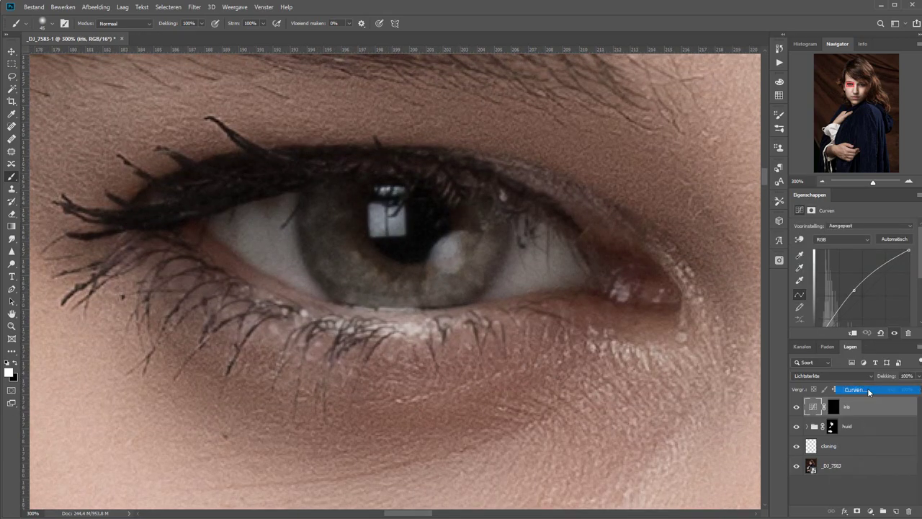
Step: Make the new curve a brightening Lichtsterkte layer named 'oogwit' with an inverted black mask
left_click_drag(860, 297, 855, 293)
left_click(833, 375)
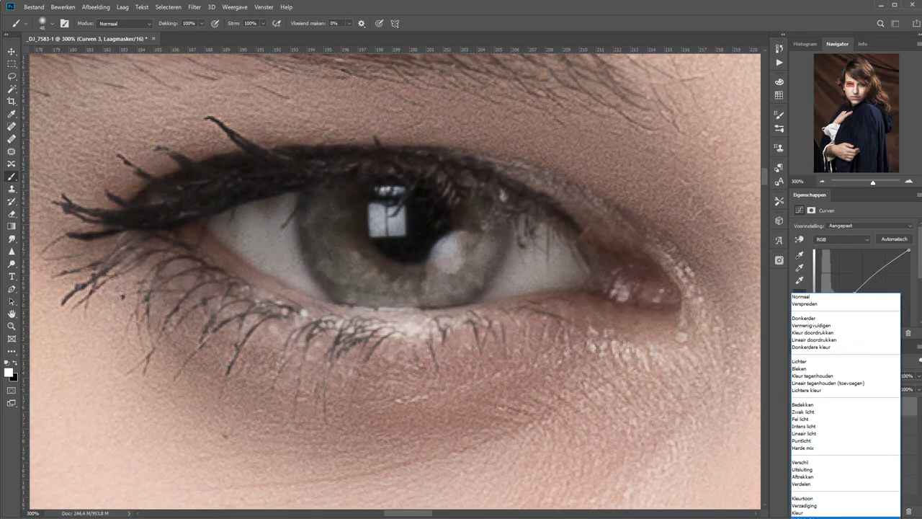
left_click(828, 508)
type("oogwit")
key("Return")
left_click(834, 406)
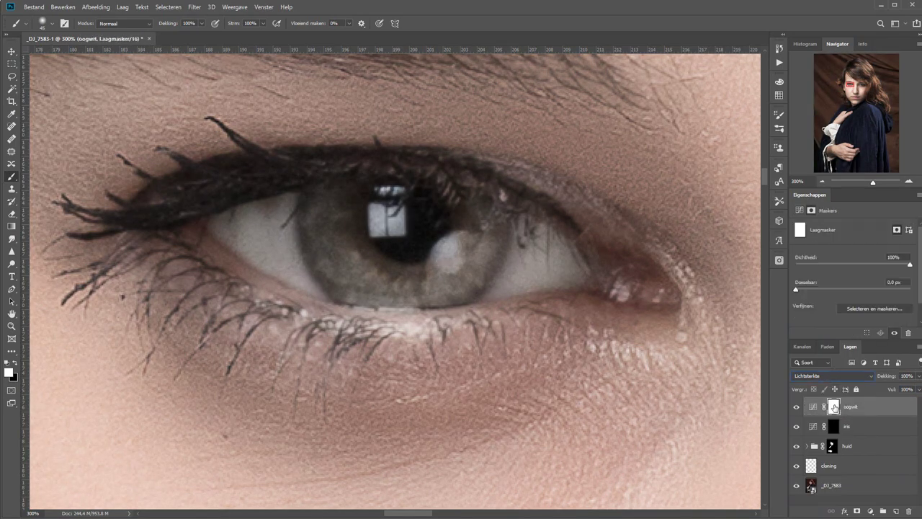
key("ctrl+i")
Step: Paint the brightening onto the eye whites on both sides of each iris
left_click_drag(306, 234, 232, 222)
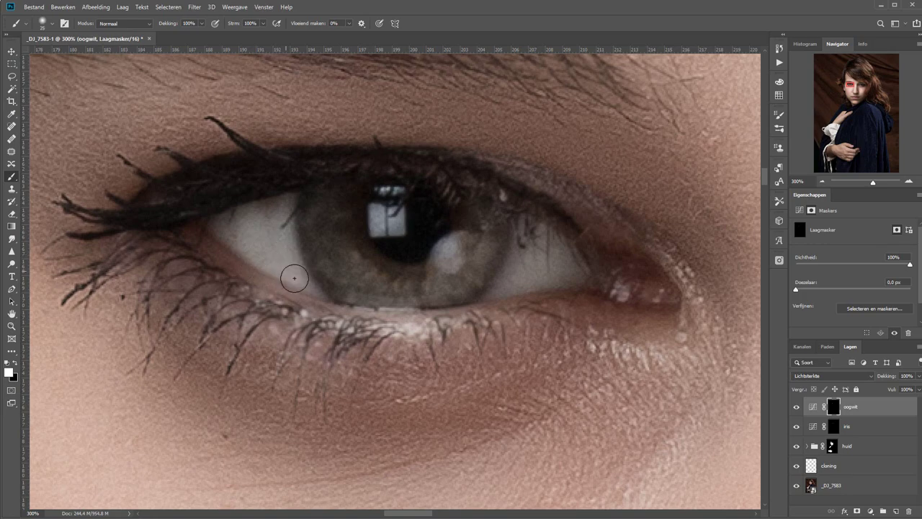
mouse_move(555, 241)
left_mouse_down()
mouse_move(528, 279)
mouse_move(572, 269)
mouse_move(540, 245)
mouse_move(612, 236)
left_mouse_up()
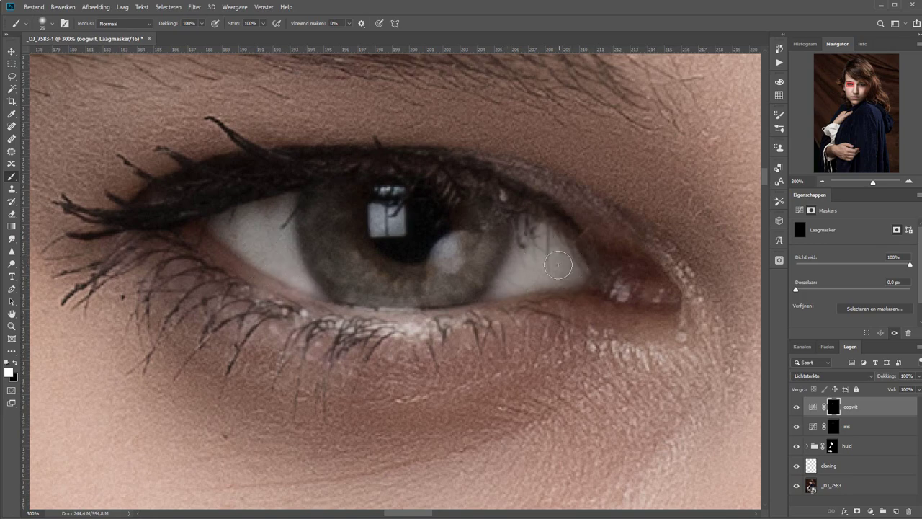
key("h")
left_click_drag(558, 264, 422, 174)
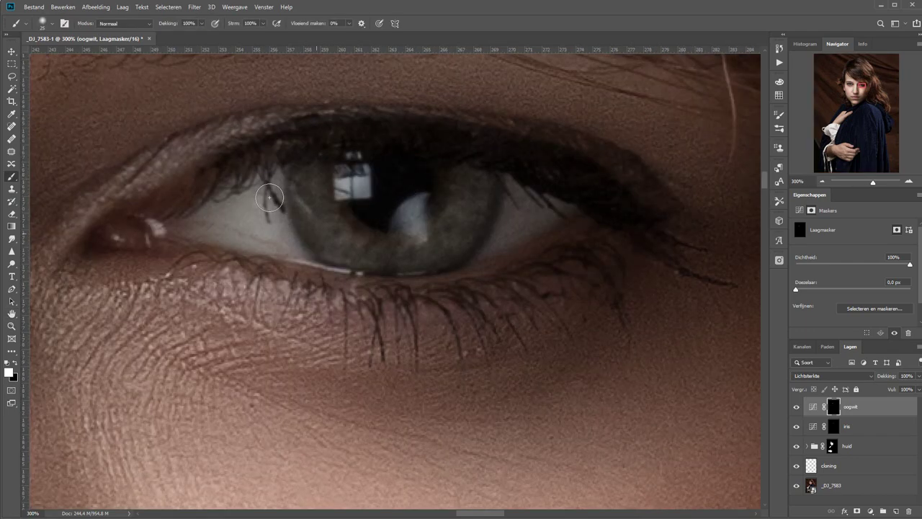
mouse_move(271, 189)
left_mouse_down()
mouse_move(274, 216)
mouse_move(200, 221)
mouse_move(245, 200)
left_mouse_up()
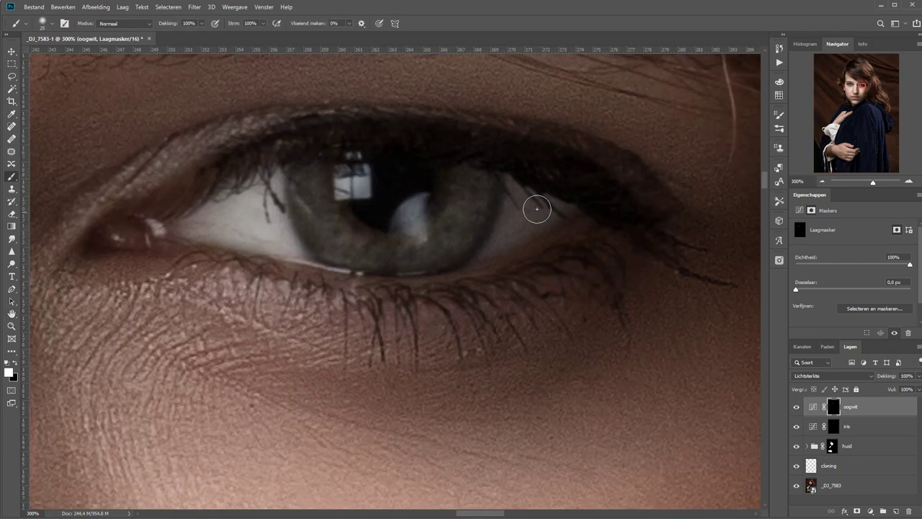
mouse_move(537, 209)
left_mouse_down()
mouse_move(500, 243)
mouse_move(519, 201)
left_mouse_up()
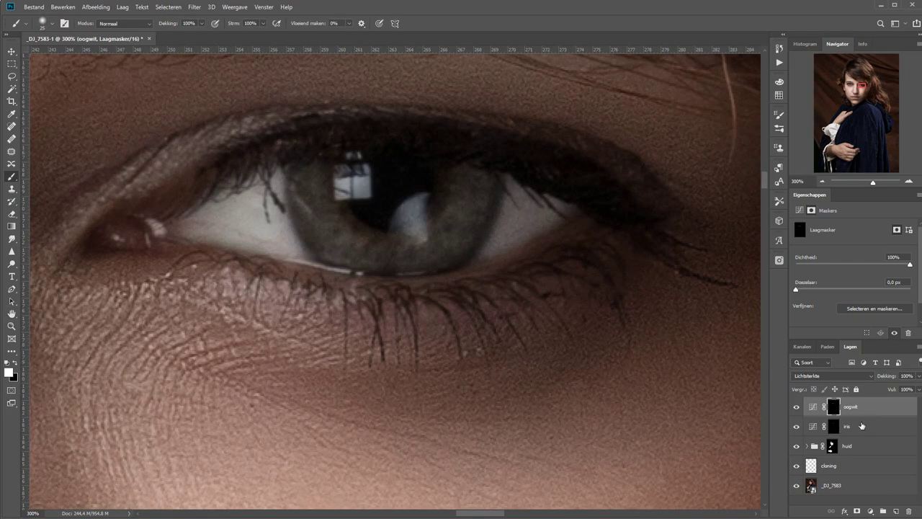
Step: Add a darkening Curves layer named 'pupil' with its mask inverted to black
left_click(870, 512)
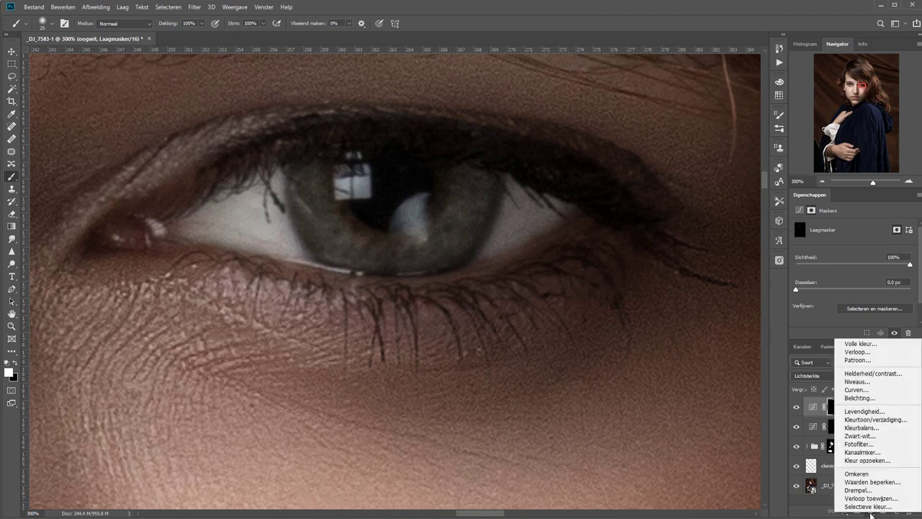
left_click(871, 395)
left_click_drag(865, 297, 872, 303)
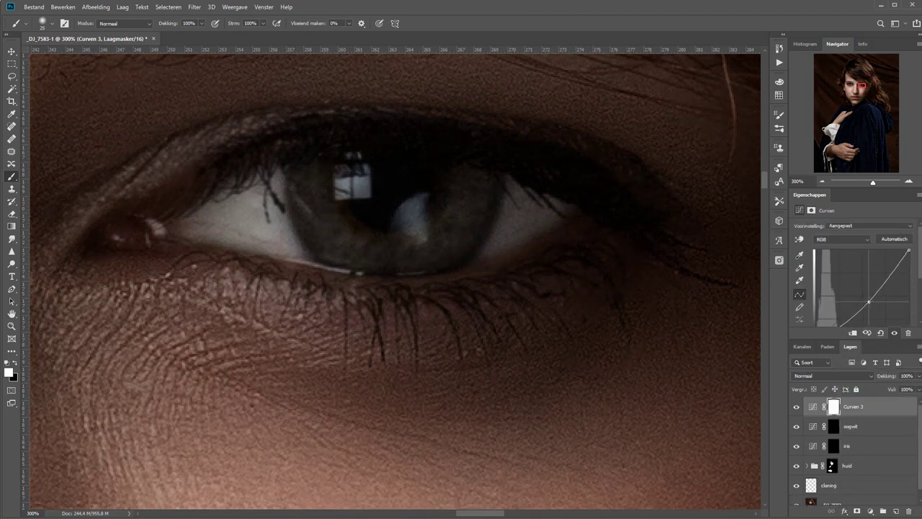
double_click(853, 408)
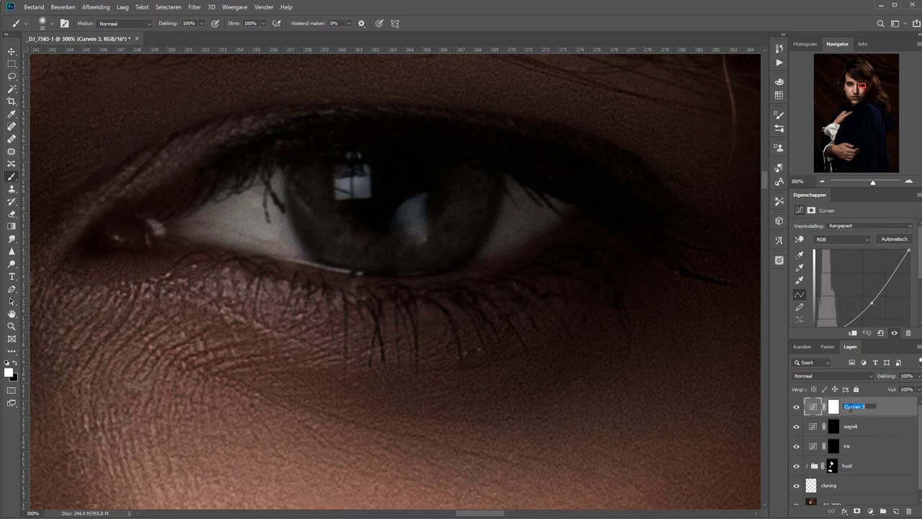
key("Return")
left_click(832, 407)
key("ctrl+i")
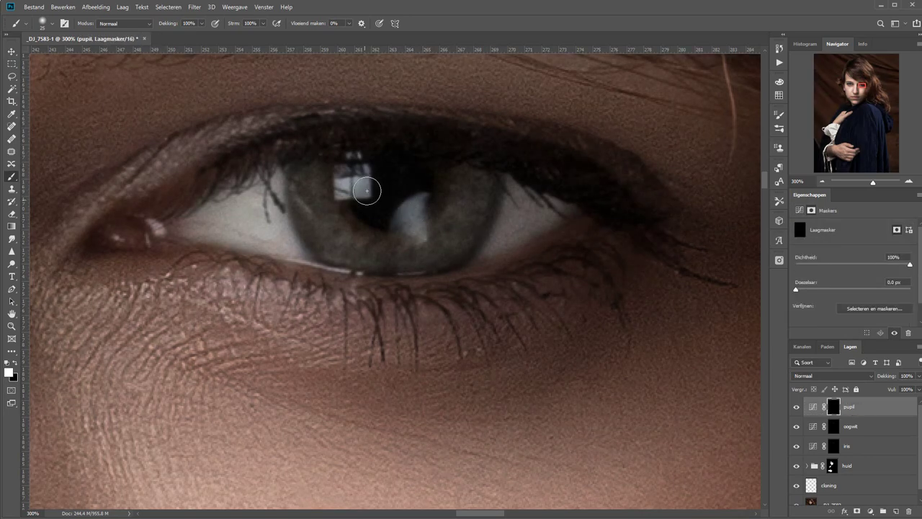
Step: Paint the darkening onto the pupils, then group pupil, oogwit and iris together
mouse_move(365, 185)
left_mouse_down()
mouse_move(371, 202)
mouse_move(394, 206)
mouse_move(416, 178)
mouse_move(539, 214)
left_mouse_up()
left_click_drag(475, 290, 474, 297)
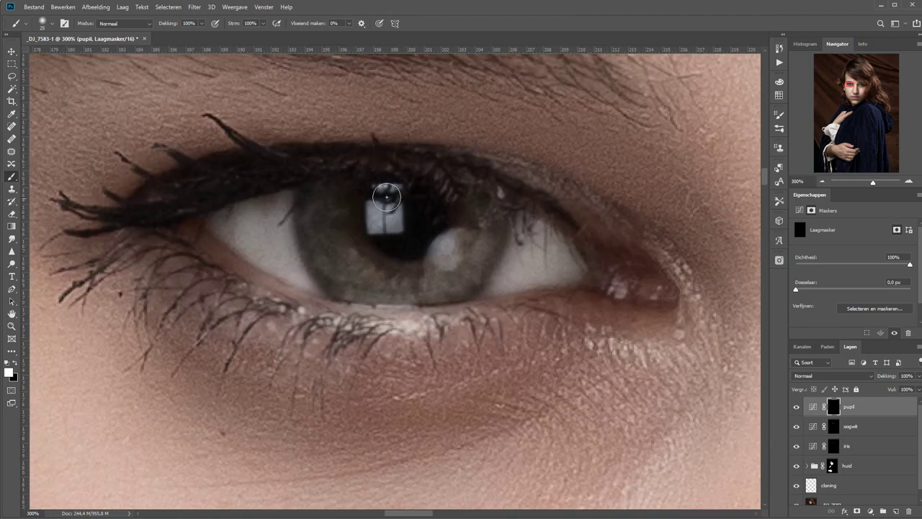
mouse_move(381, 196)
left_mouse_down()
mouse_move(382, 214)
mouse_move(414, 226)
left_mouse_up()
left_click(861, 448, "shift")
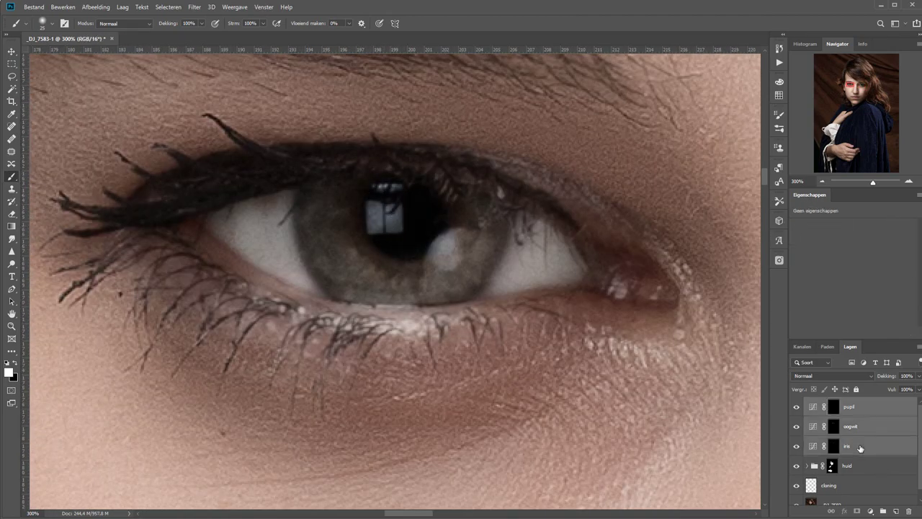
key("ctrl+g")
Step: Name the eye group 'ogen', expand it and zoom out to show both eyes
type("ogen")
key("Return")
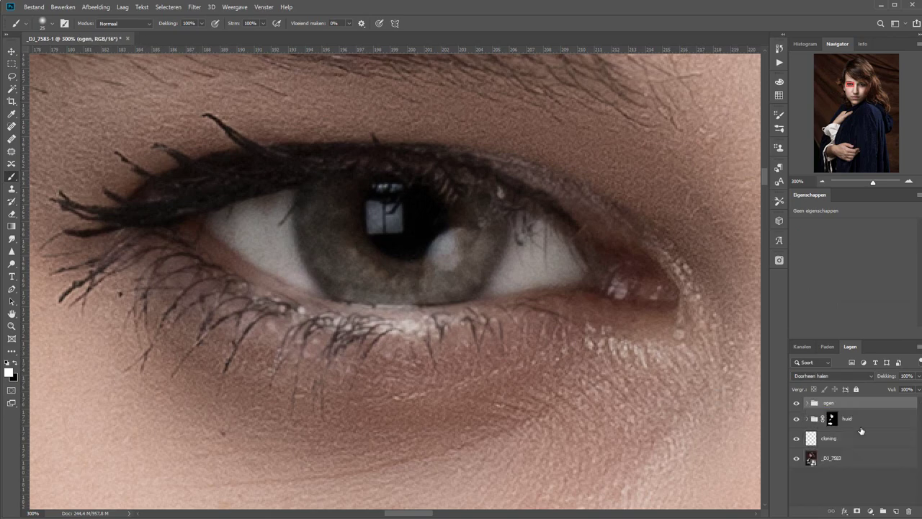
left_click(807, 404)
key("ctrl+minus")
key("ctrl+minus")
left_click_drag(696, 391, 477, 364)
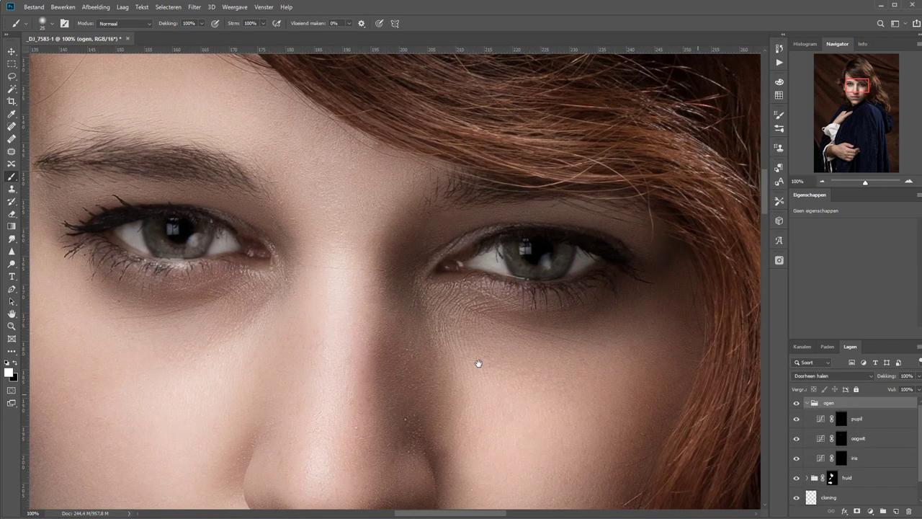
Step: Lower the oogwit and iris opacities (iris to 57%) and collapse the ogen group
left_click(880, 438)
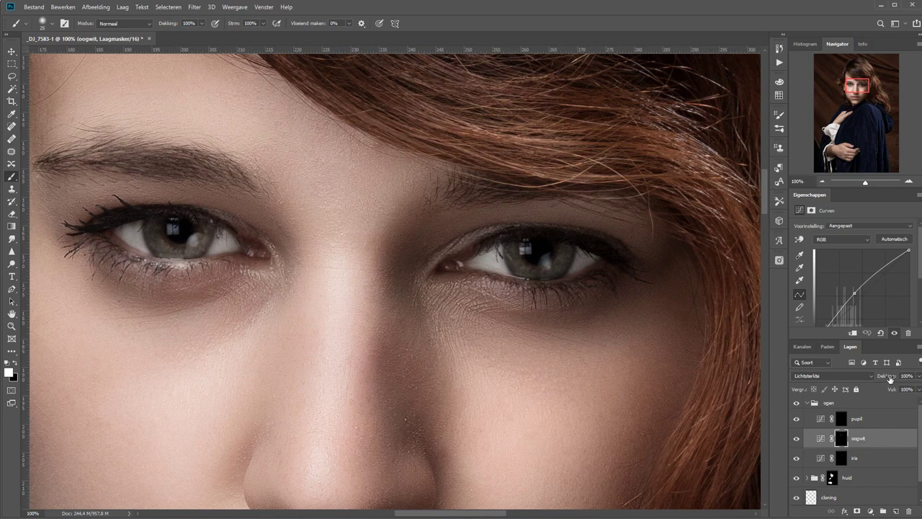
left_click_drag(874, 378, 865, 378)
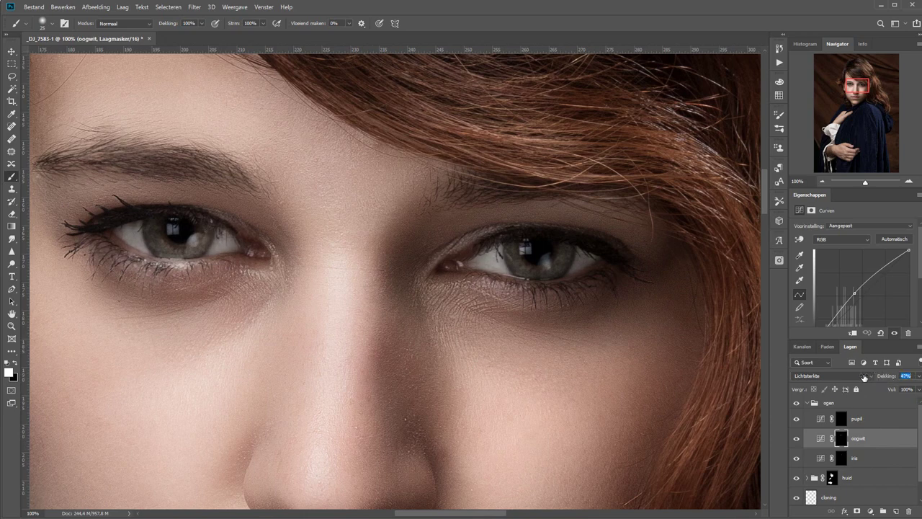
left_click(855, 461)
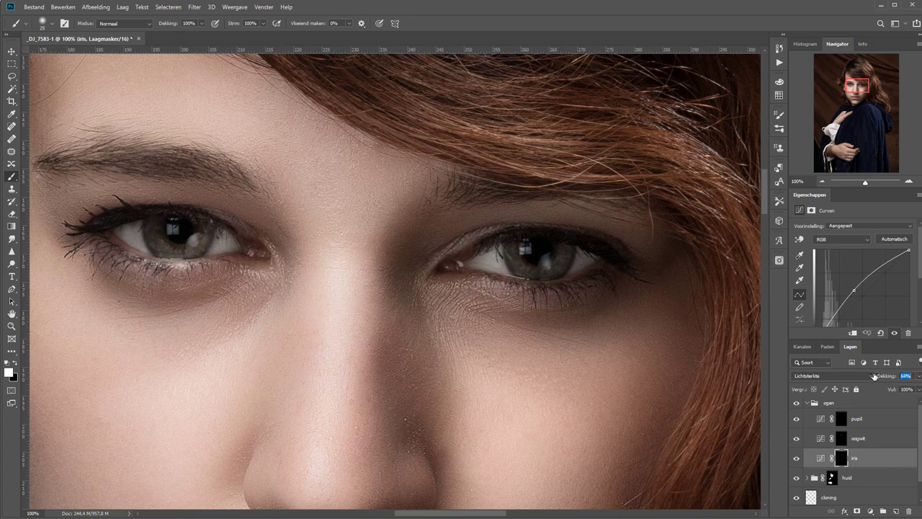
key("ctrl+0")
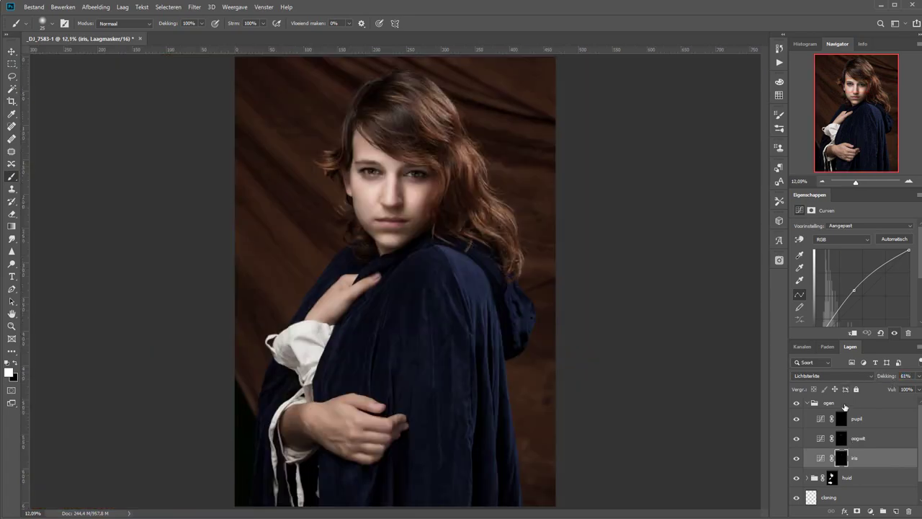
left_click(864, 438)
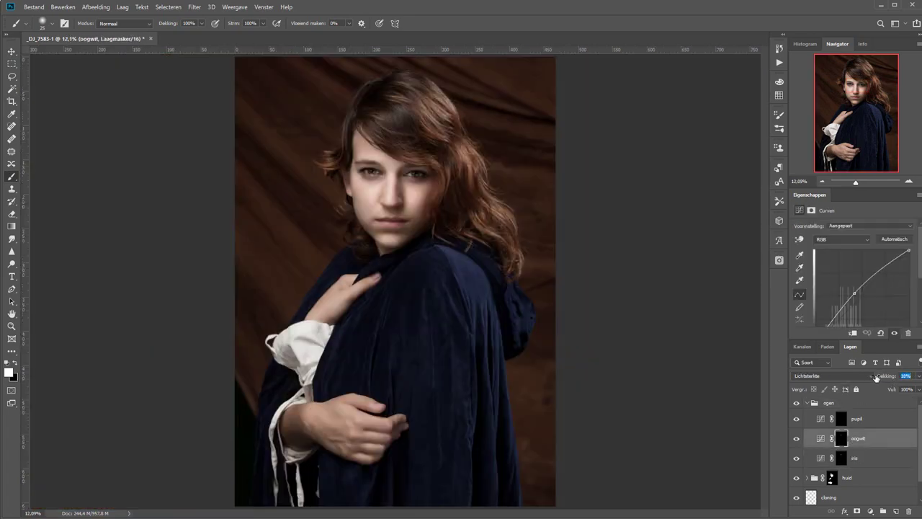
left_click(865, 458)
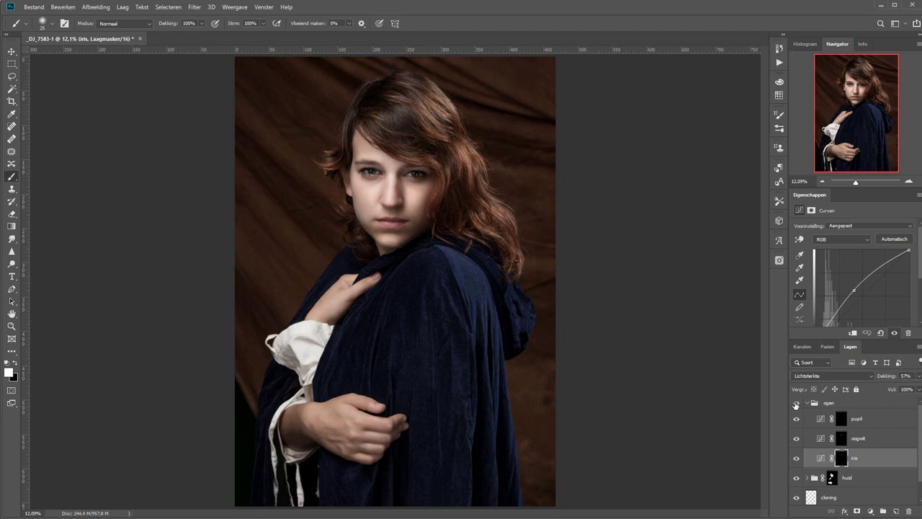
left_click(806, 403)
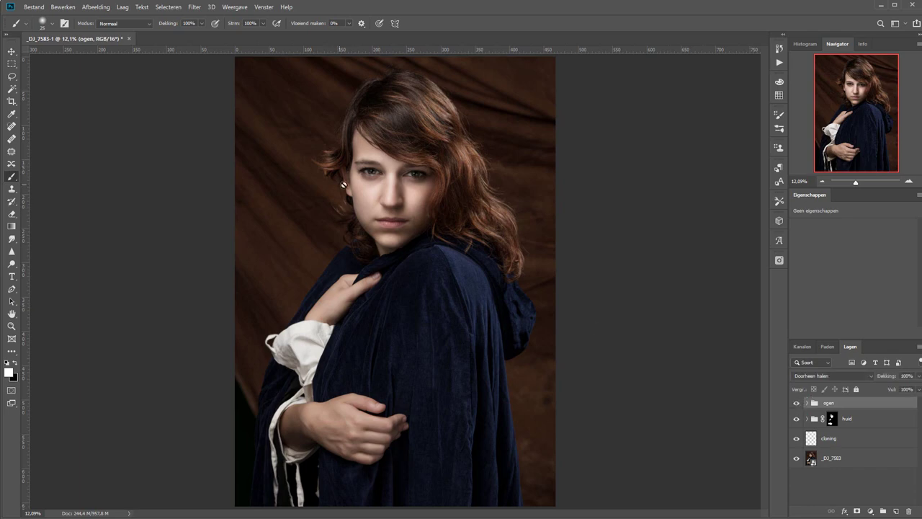
Step: Add a new Curves adjustment layer named 'lippen'
key("z")
scroll(432, 238, "up", 5)
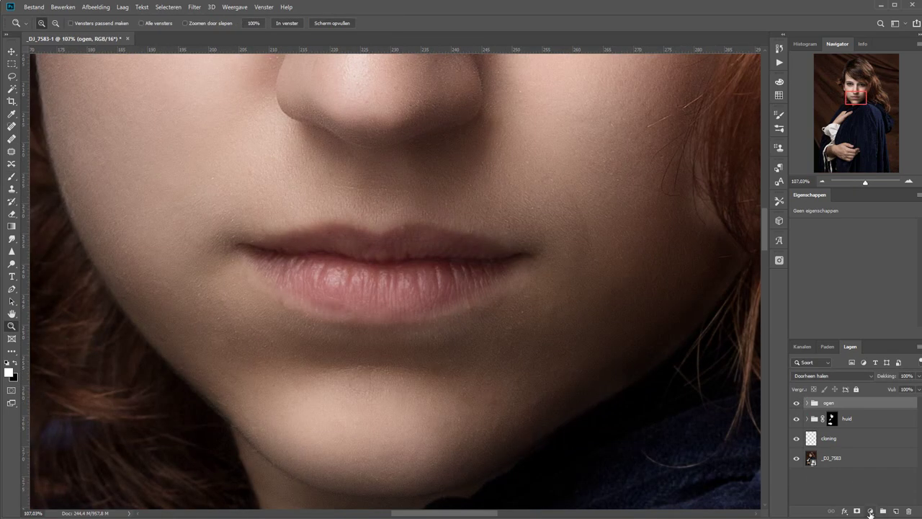
left_click(870, 512)
left_click(860, 393)
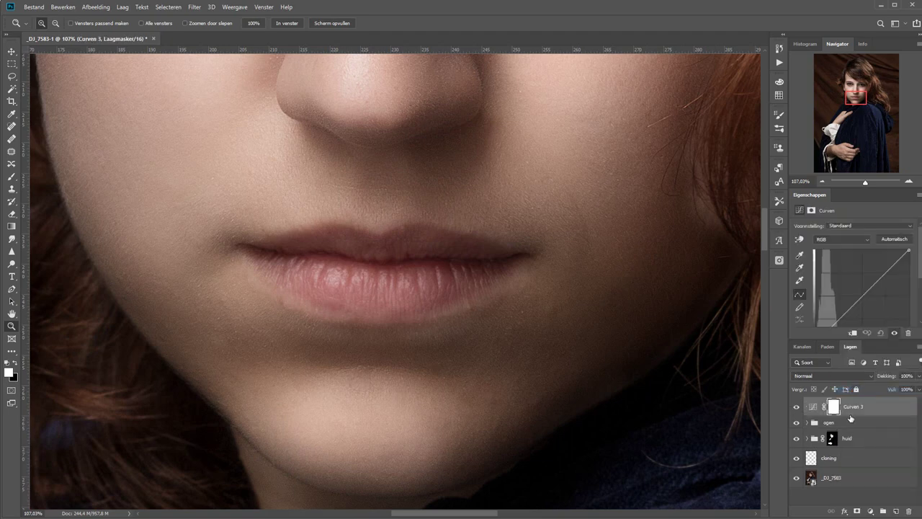
double_click(850, 407)
type("lippen")
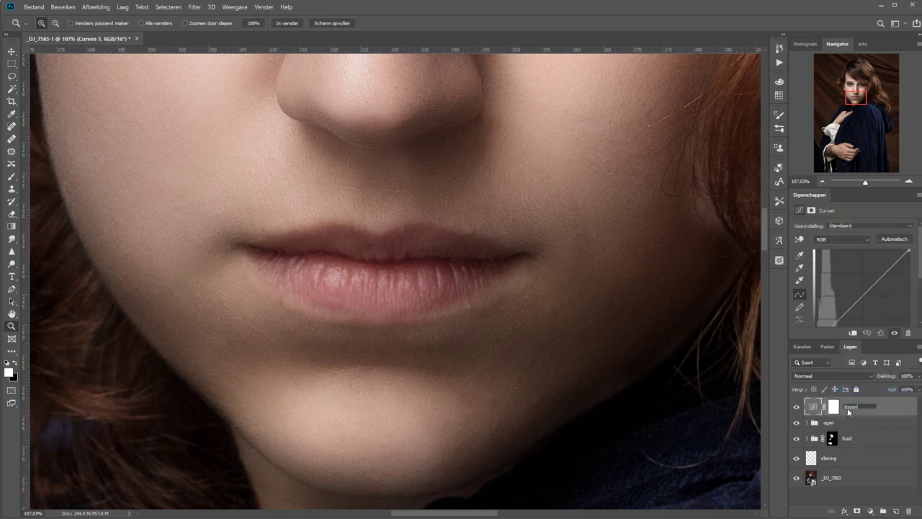
Step: Set lippen to the Zwak licht blend mode and invert its mask to black
left_click(826, 376)
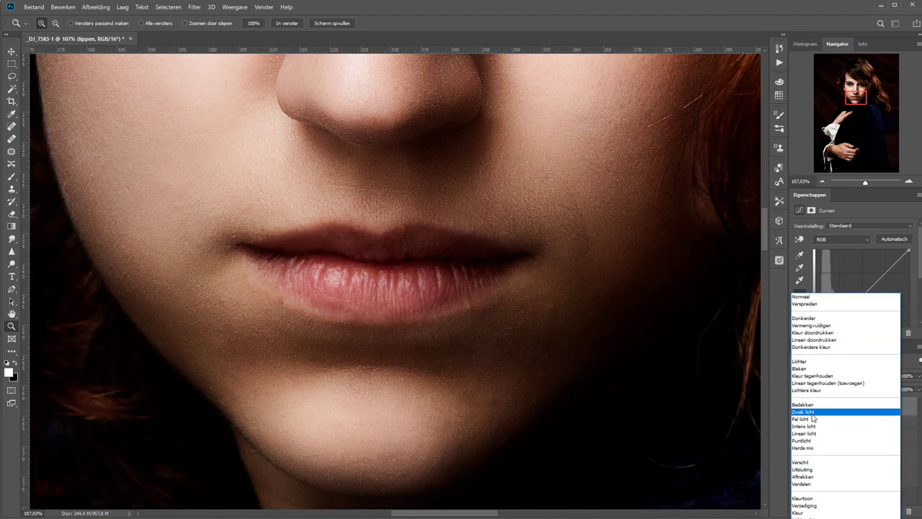
left_click(812, 414)
left_click(833, 407)
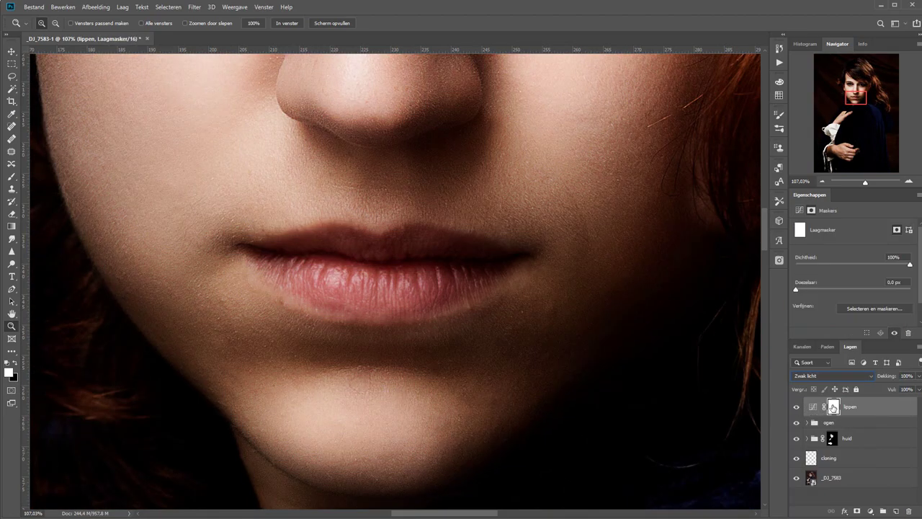
key("ctrl+i")
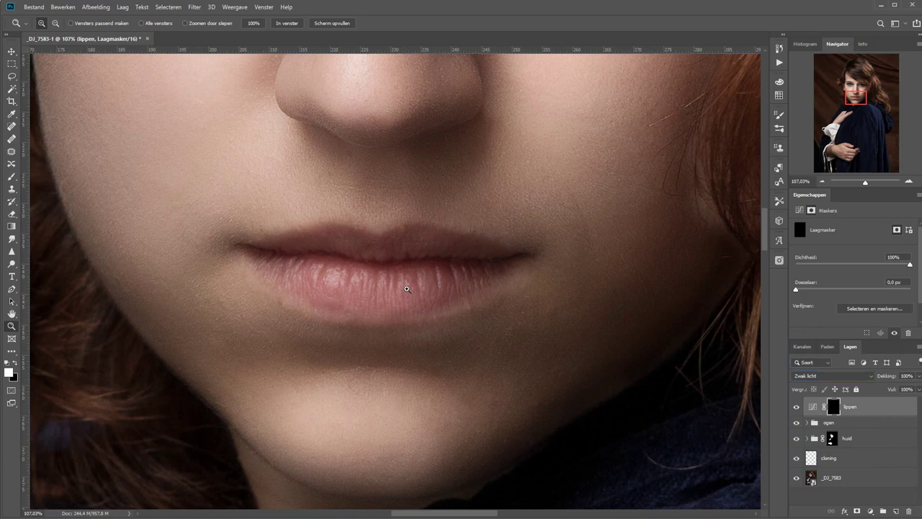
Step: Paint the lippen effect over both lips, then fit the portrait in the window
left_click(410, 290)
key("b")
left_click(420, 297)
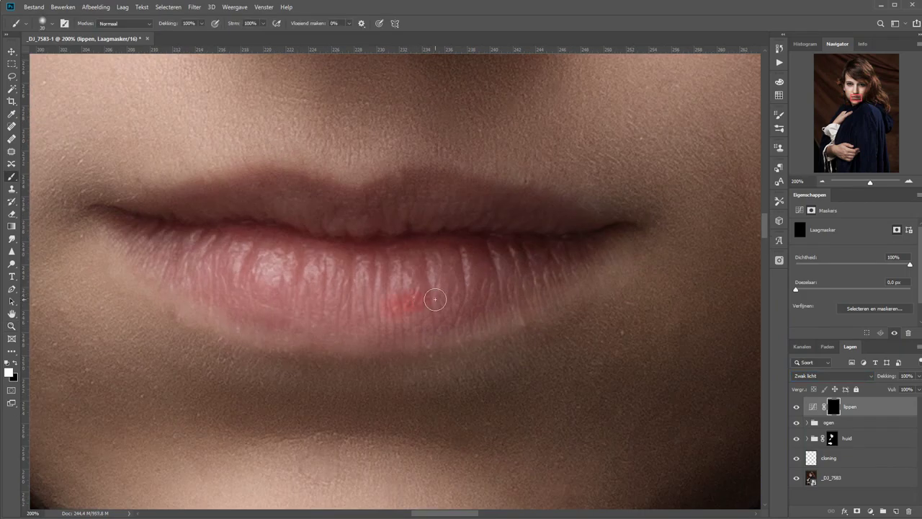
mouse_move(435, 299)
left_mouse_down()
mouse_move(466, 296)
mouse_move(299, 313)
mouse_move(208, 197)
mouse_move(478, 191)
mouse_move(473, 305)
mouse_move(181, 237)
mouse_move(527, 232)
left_mouse_up()
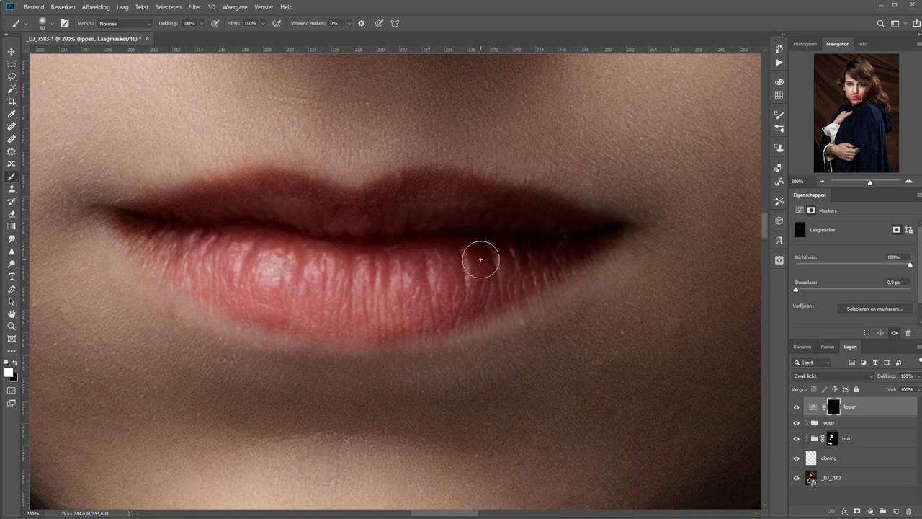
key("ctrl+0")
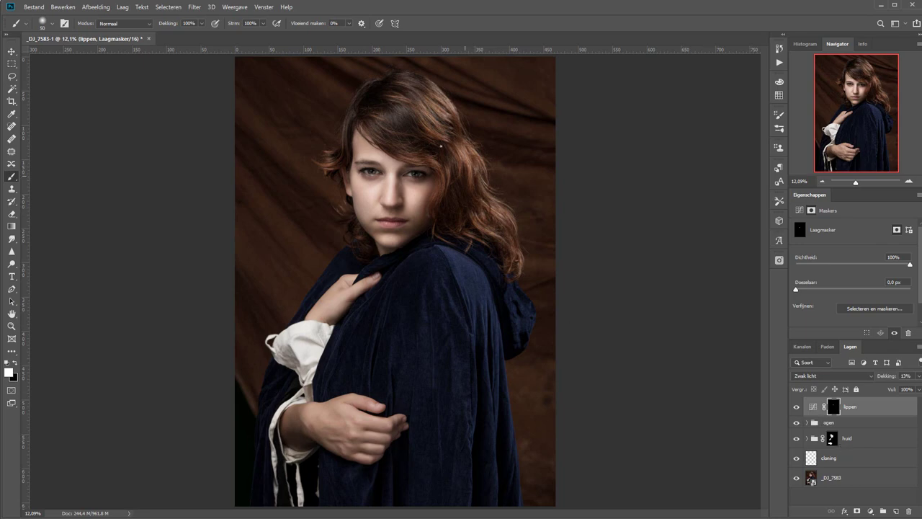
Step: Zoom in closely on the top of the hair
key("z")
left_click_drag(296, 308, 545, 78)
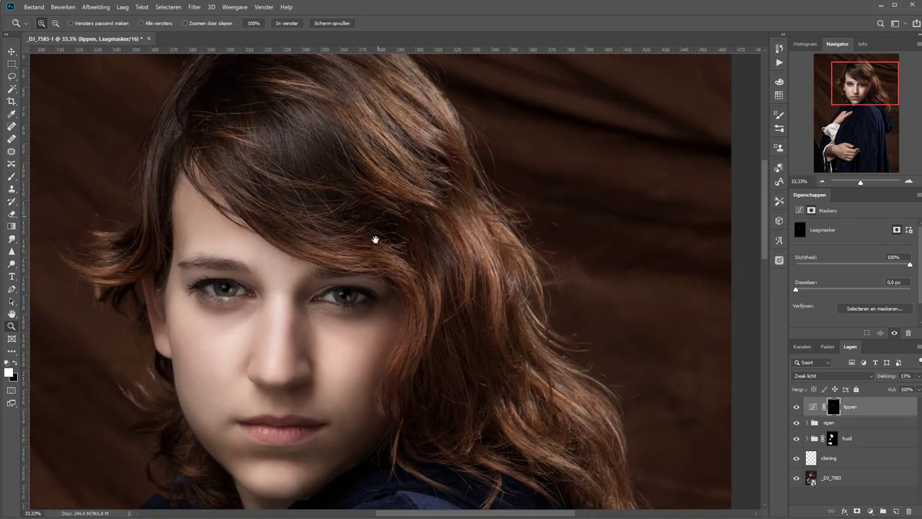
left_click(374, 239)
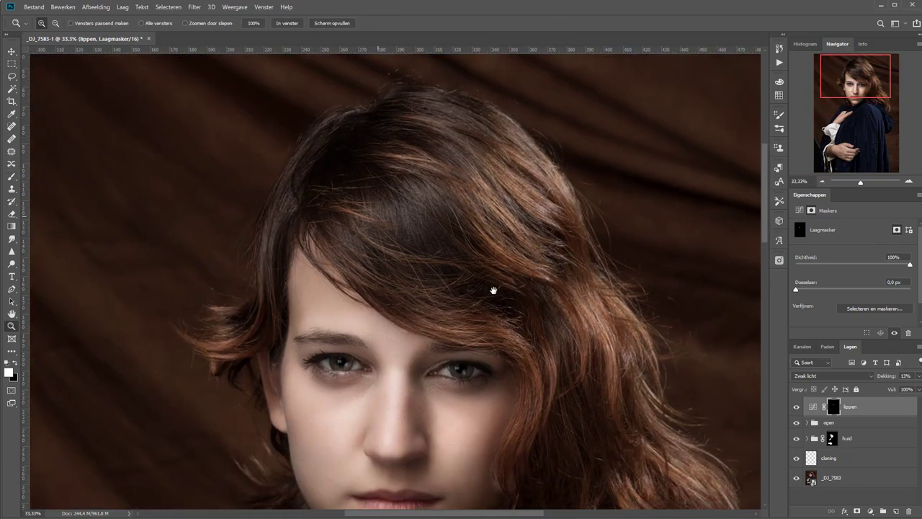
mouse_move(366, 354)
left_mouse_down()
mouse_move(512, 162)
mouse_move(462, 356)
left_mouse_up()
key("alt+bracketleft")
key("alt+bracketleft")
key("alt+bracketleft")
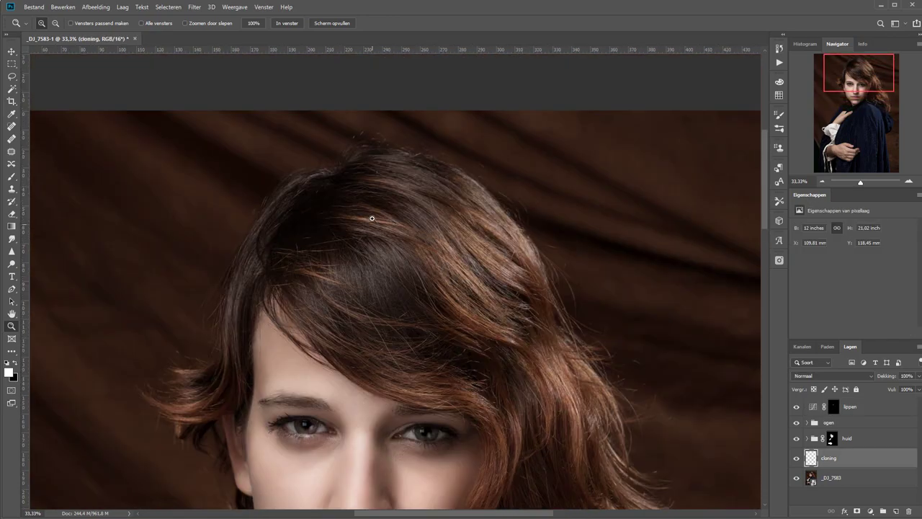
mouse_move(295, 207)
left_mouse_down()
mouse_move(329, 190)
mouse_move(274, 208)
mouse_move(281, 233)
mouse_move(367, 173)
mouse_move(469, 151)
mouse_move(675, 209)
mouse_move(653, 192)
mouse_move(732, 243)
mouse_move(343, 149)
left_mouse_up()
Step: Clone Stamp clean background over the stray hairs along the top and right hair edge
key("s")
left_click(200, 211, "alt")
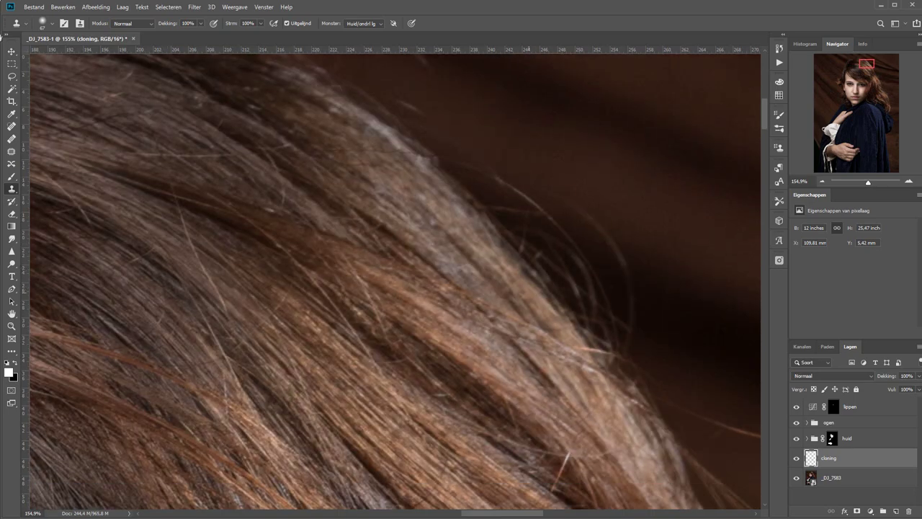
left_click_drag(235, 286, 158, 118)
mouse_move(375, 237)
left_mouse_down()
mouse_move(324, 206)
mouse_move(453, 333)
mouse_move(457, 392)
mouse_move(436, 345)
mouse_move(494, 237)
left_mouse_up()
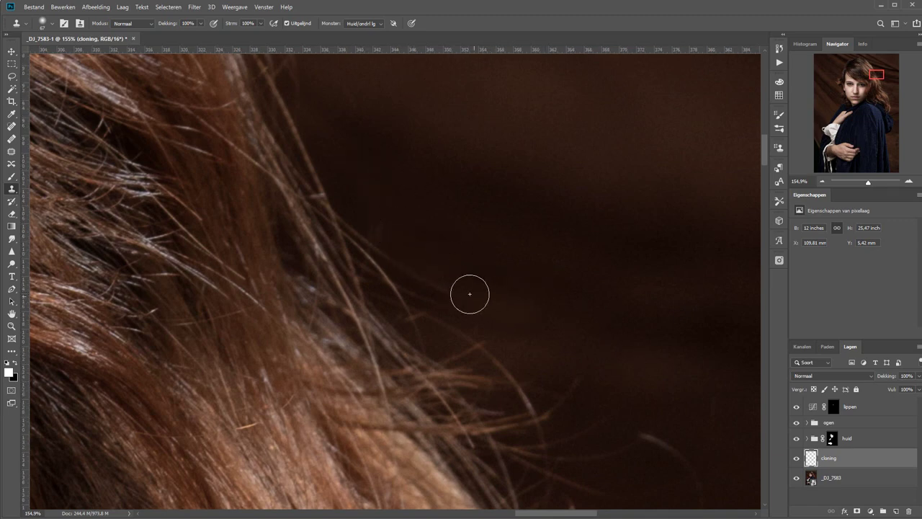
mouse_move(469, 294)
left_mouse_down()
mouse_move(395, 239)
mouse_move(425, 308)
mouse_move(547, 401)
left_mouse_up()
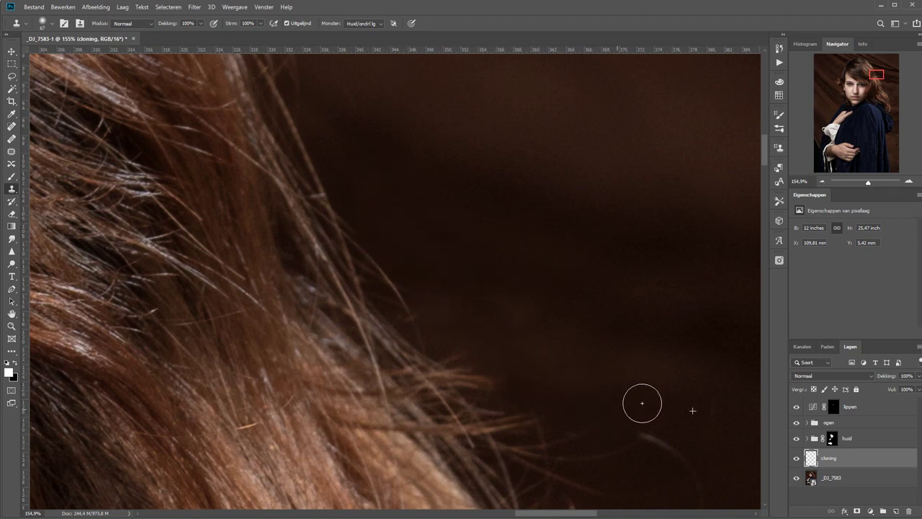
left_click_drag(640, 401, 380, 214)
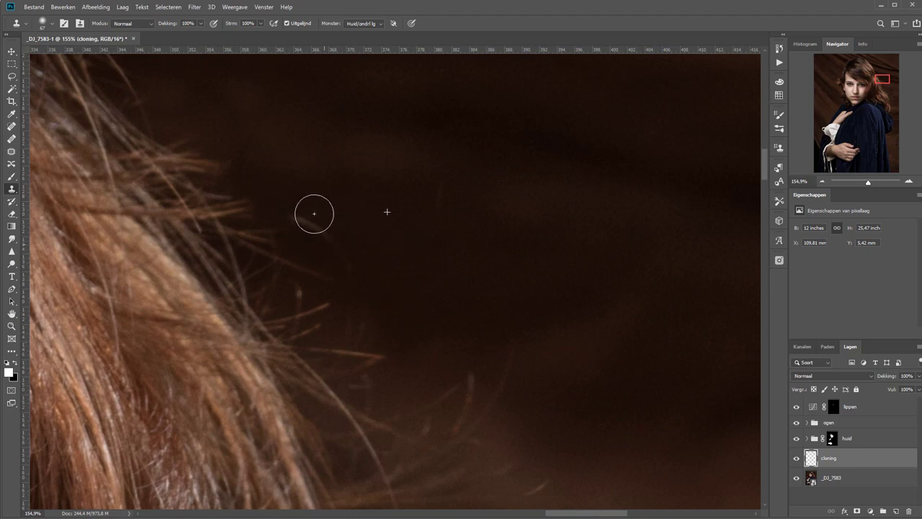
left_click_drag(398, 307, 446, 334)
mouse_move(518, 351)
left_mouse_down()
mouse_move(449, 401)
mouse_move(540, 463)
mouse_move(353, 150)
mouse_move(319, 194)
mouse_move(252, 136)
mouse_move(280, 202)
mouse_move(226, 144)
mouse_move(237, 165)
left_mouse_up()
left_click_drag(242, 120, 329, 356)
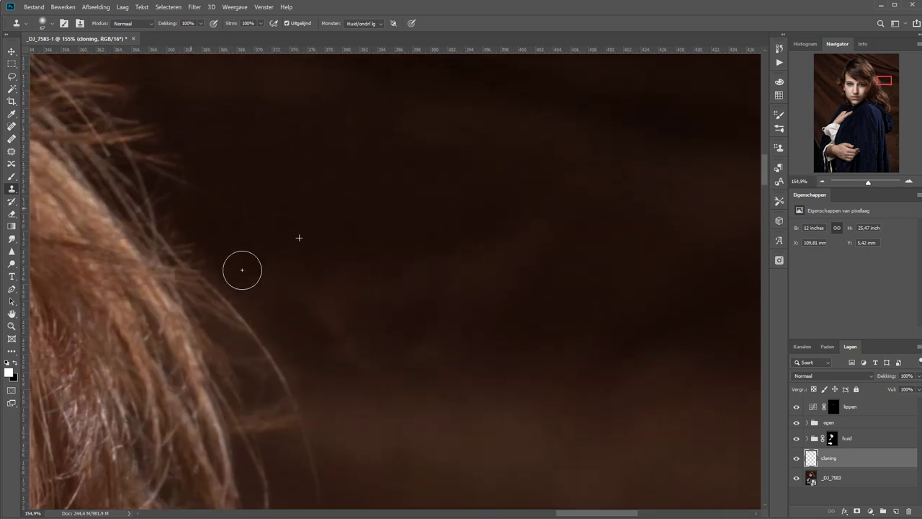
key("ctrl+0")
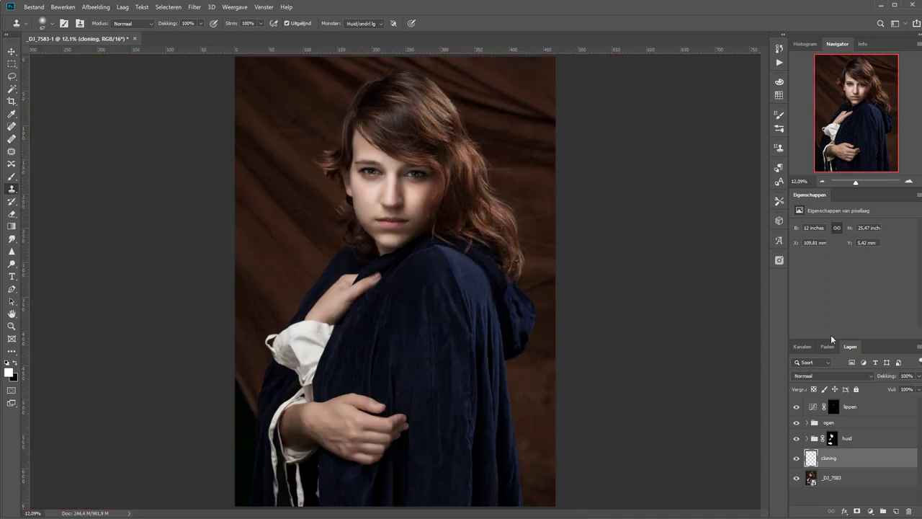
Step: Add a Luminosity Curves layer pulled down to darken, with its mask inverted to black
left_click(864, 406)
left_click(870, 510)
left_click(875, 377)
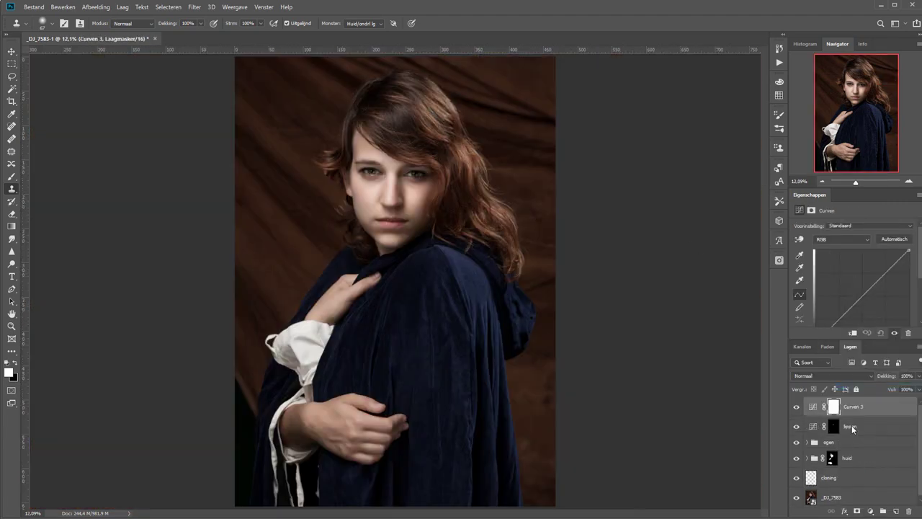
left_click(832, 376)
left_click(836, 505)
left_click_drag(861, 294, 863, 317)
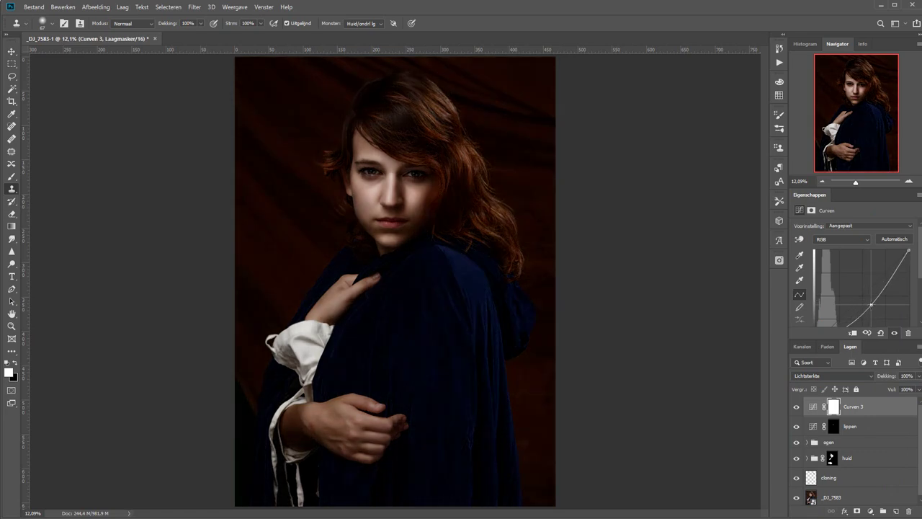
left_click(834, 407)
key("ctrl+i")
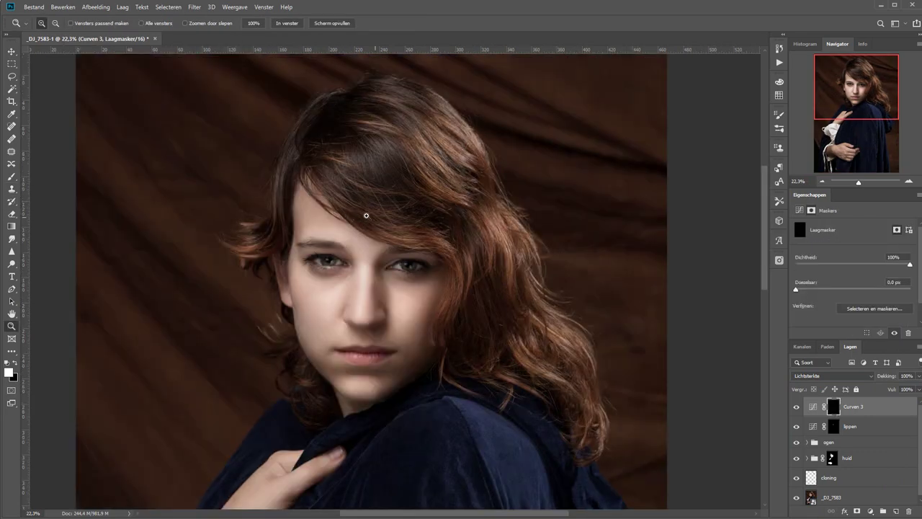
Step: Zoom in on the hair and set a 200-pixel brush at 10% opacity for mask painting
scroll(360, 202, "up", 3)
key("b")
key("bracketright")
key("bracketright")
key("bracketright")
key("1")
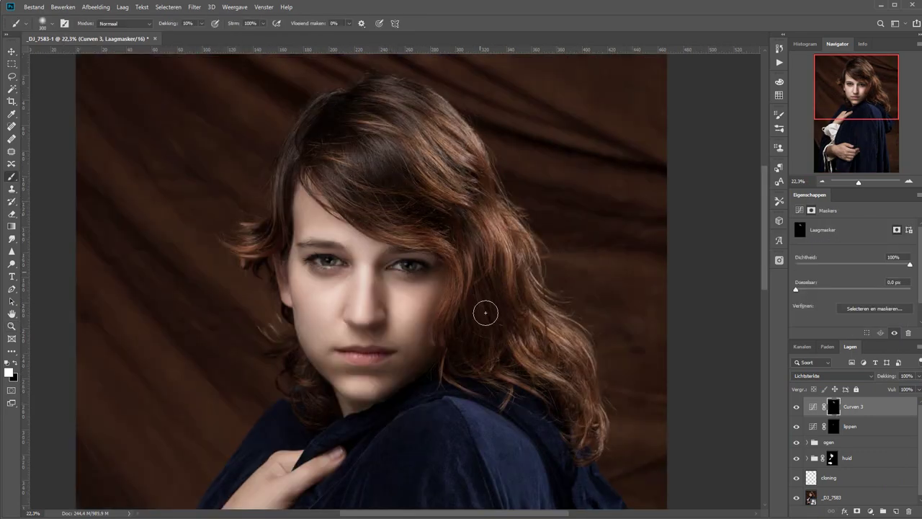
key("bracketleft")
key("bracketleft")
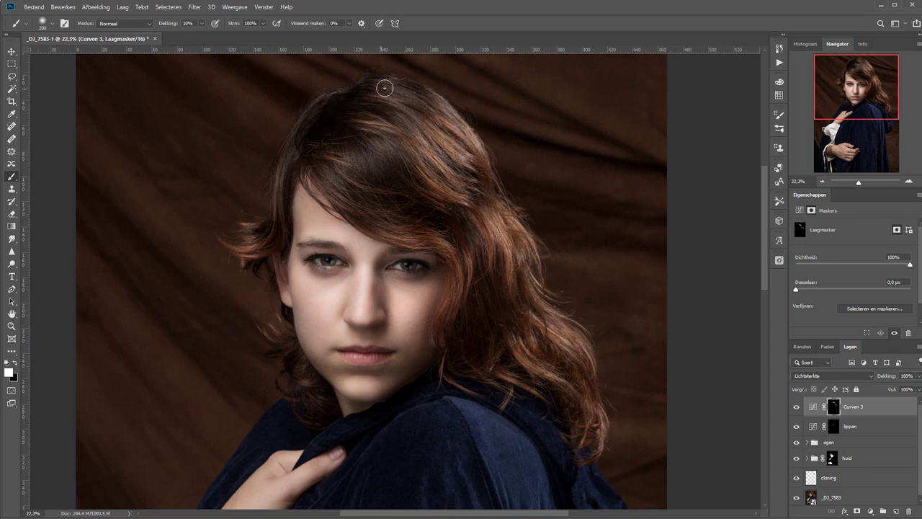
Step: Add a second Curves layer raised to brighten, with its mask inverted to black
left_click(870, 511)
left_click(865, 389)
left_click_drag(848, 298, 847, 291)
left_click(833, 406)
key("ctrl+i")
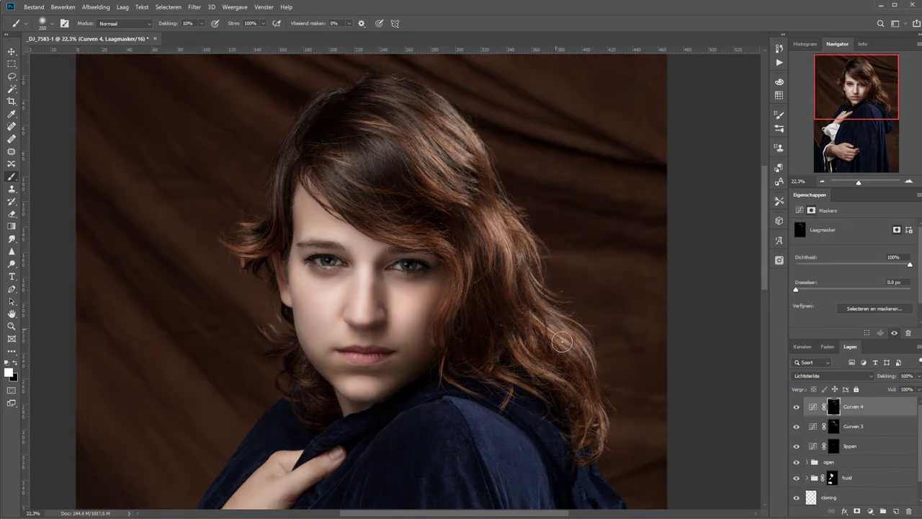
Step: Add a Hue/Saturation layer lowering Reds saturation by 33, with its mask inverted
left_click(870, 513)
left_click(858, 427)
left_click(861, 239)
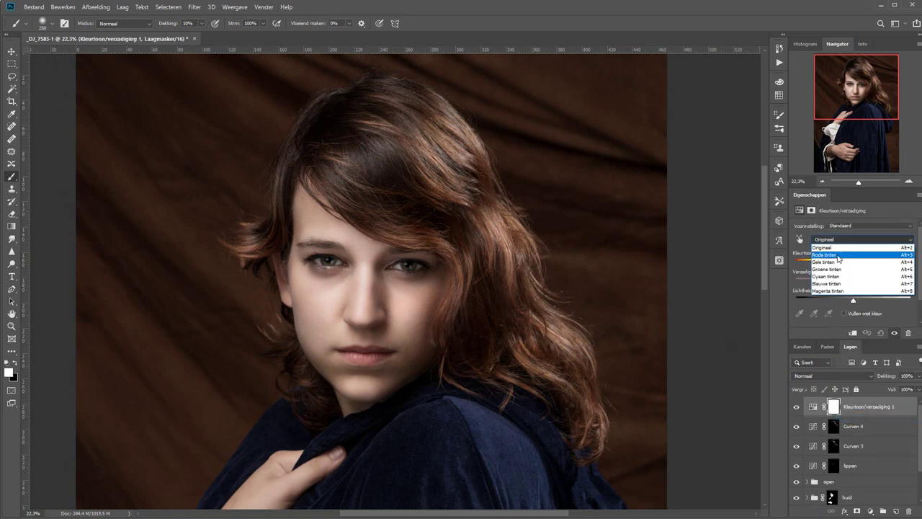
left_click(838, 256)
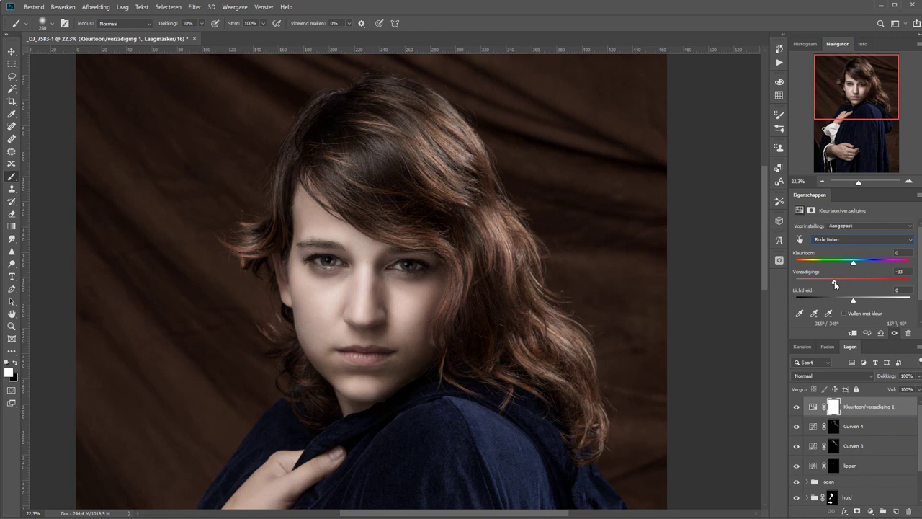
left_click(832, 407)
key("ctrl+i")
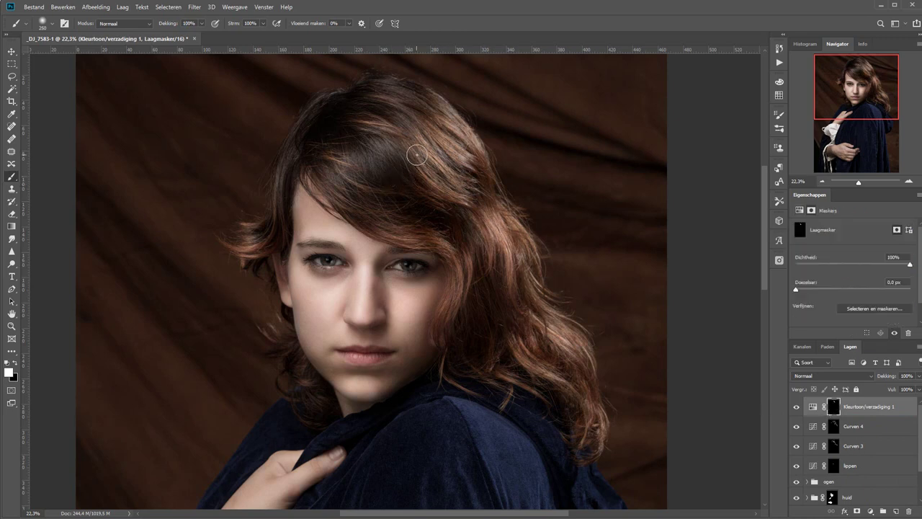
Step: Paint the red desaturation onto the hair with a large brush and select all three hair layers
key("bracketright")
key("bracketright")
key("bracketright")
left_click_drag(422, 154, 562, 364)
key("bracketleft")
key("bracketleft")
key("bracketleft")
left_click(856, 448, "shift")
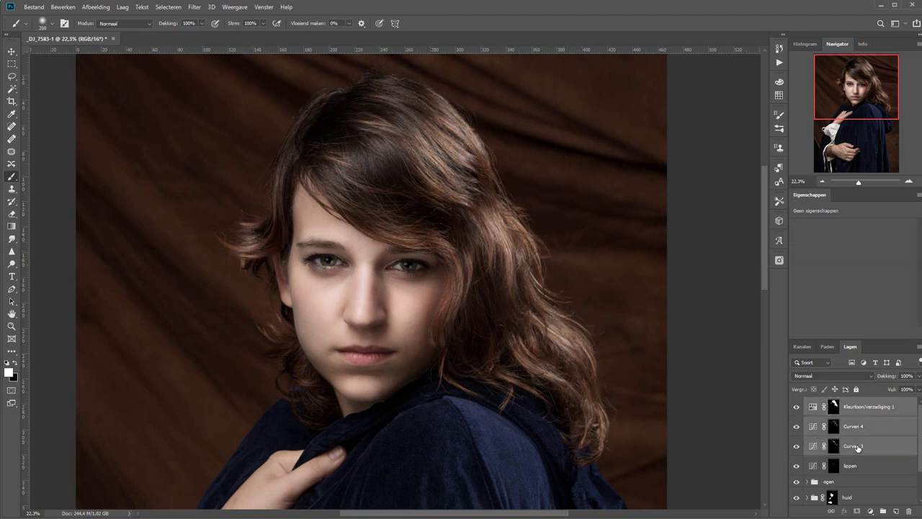
Step: Group the three hair adjustment layers into a folder named haren
key("ctrl+g")
double_click(832, 402)
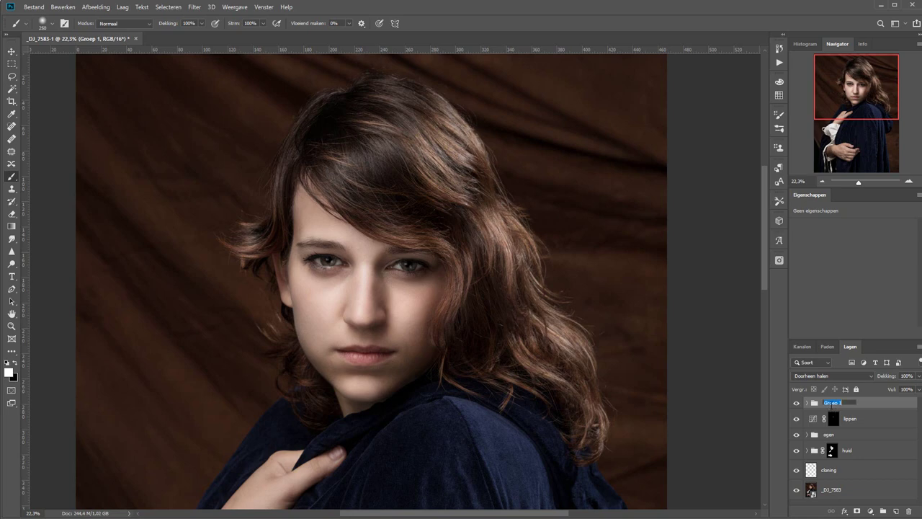
type("haren")
key("Return")
Step: Compare the full photo with and without the haren group and the adjustments
left_click(796, 404)
left_click(796, 403)
key("ctrl+0")
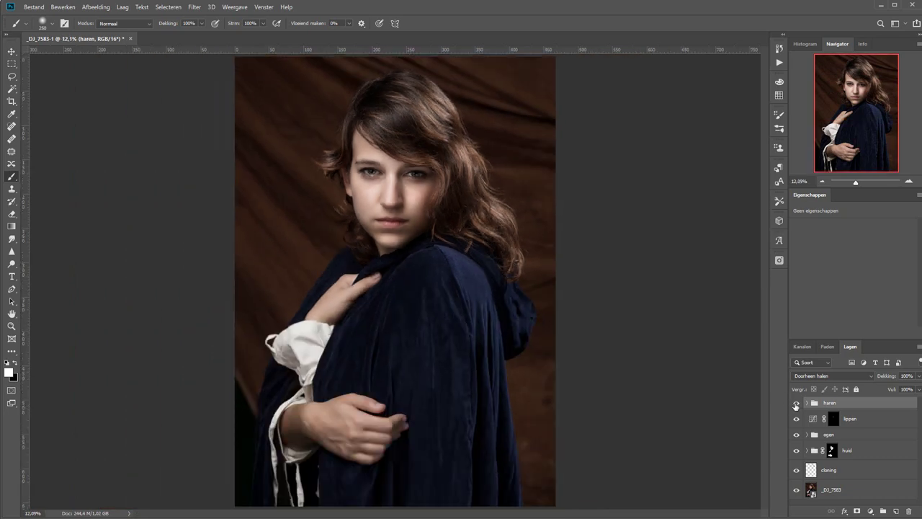
left_click(796, 490, "alt")
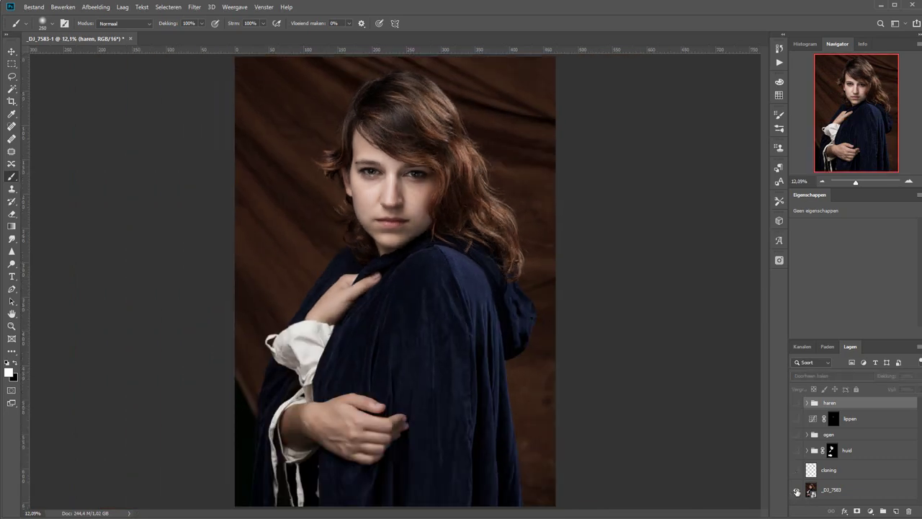
left_click(796, 491, "alt")
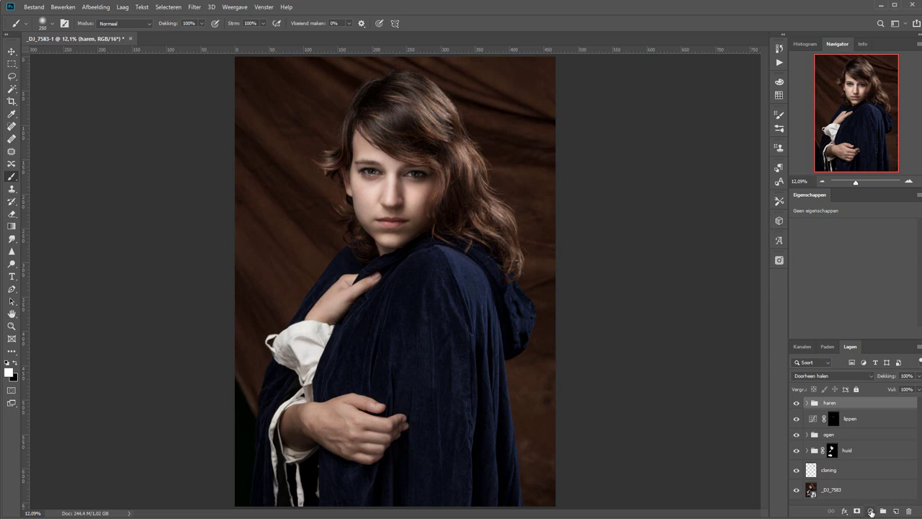
left_click(870, 511)
Step: Add a Hue/Saturation layer targeting the Blues and trial a cloak hue shift, zoomed in on the hand
left_click(877, 417)
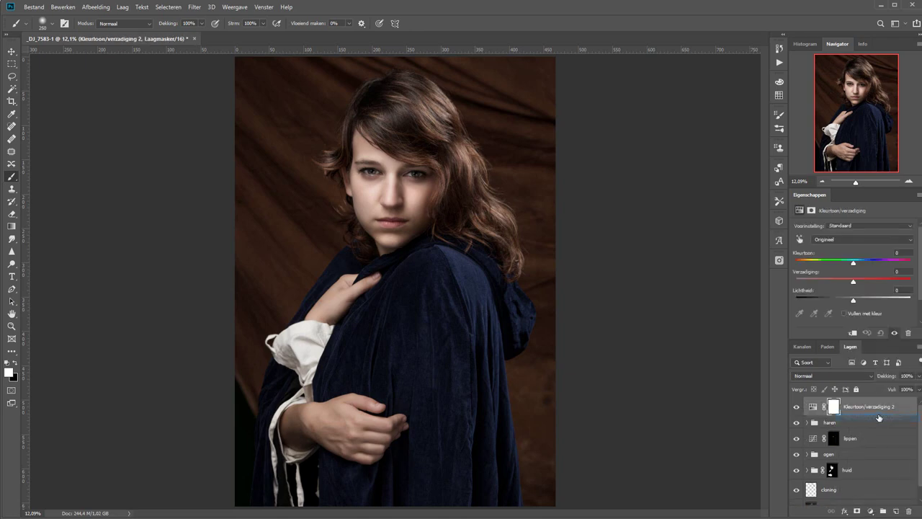
left_click(828, 239)
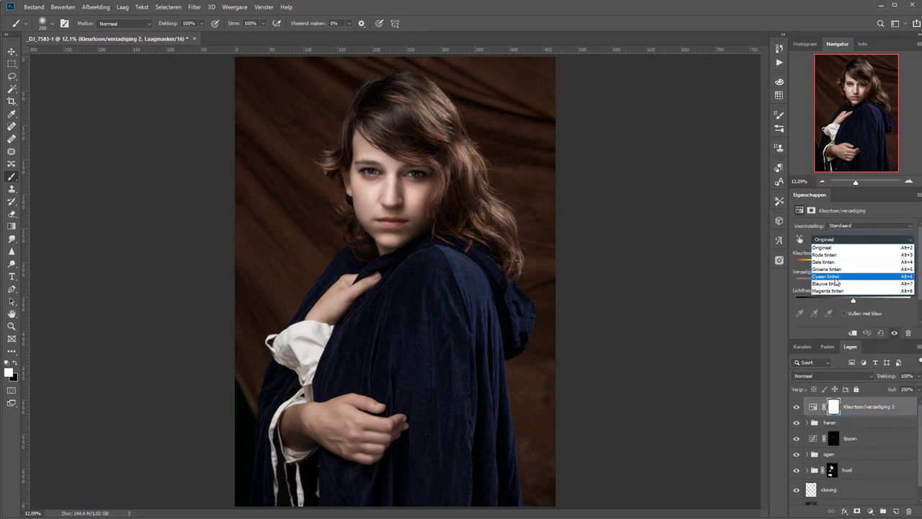
left_click(836, 281)
left_click(800, 310)
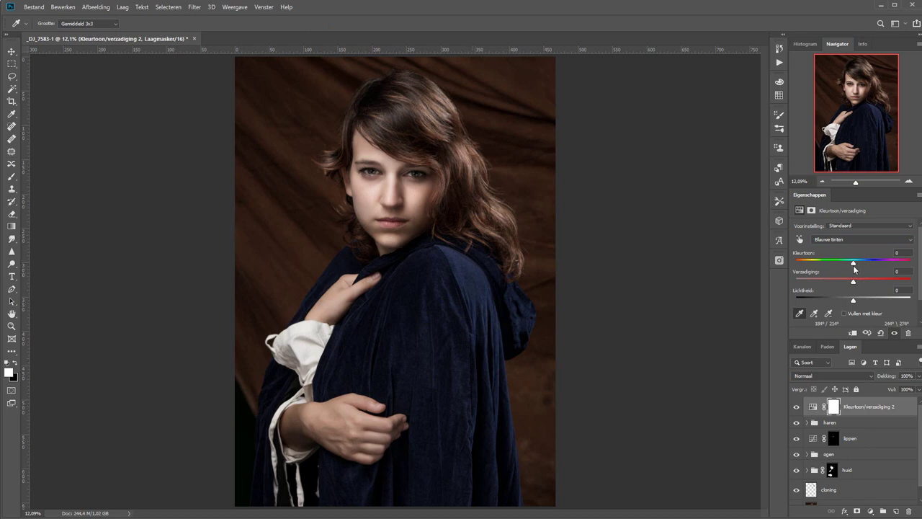
left_click_drag(853, 264, 795, 264)
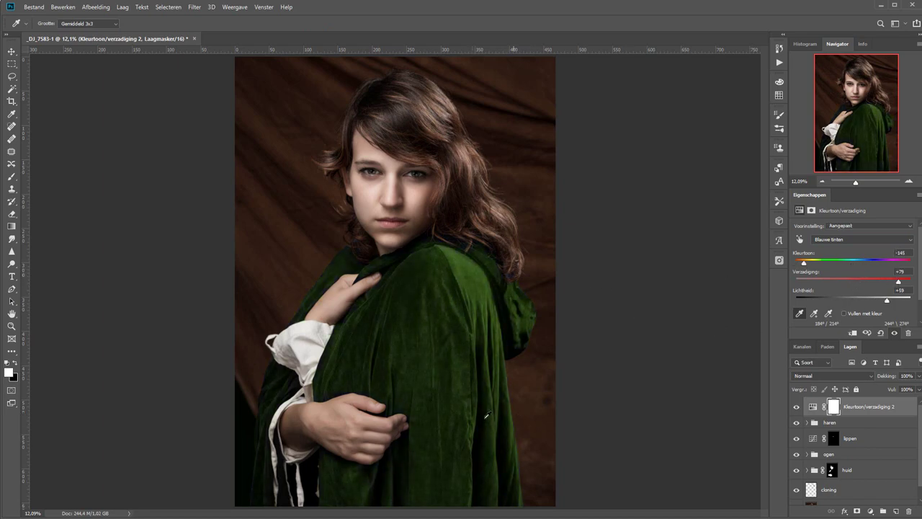
key("z")
left_click_drag(420, 368, 335, 463)
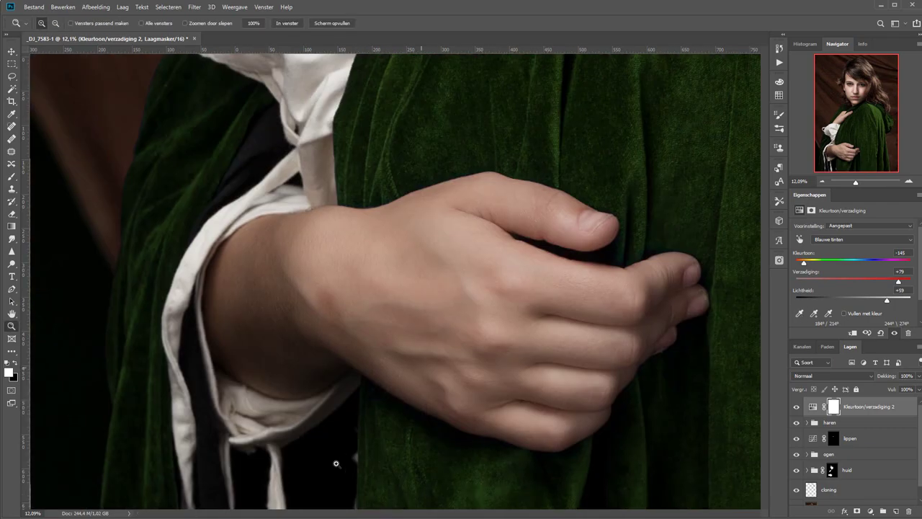
left_click_drag(370, 255, 362, 448)
mouse_move(453, 243)
left_mouse_down()
mouse_move(411, 318)
mouse_move(399, 417)
mouse_move(168, 331)
mouse_move(46, 269)
mouse_move(454, 328)
left_mouse_up()
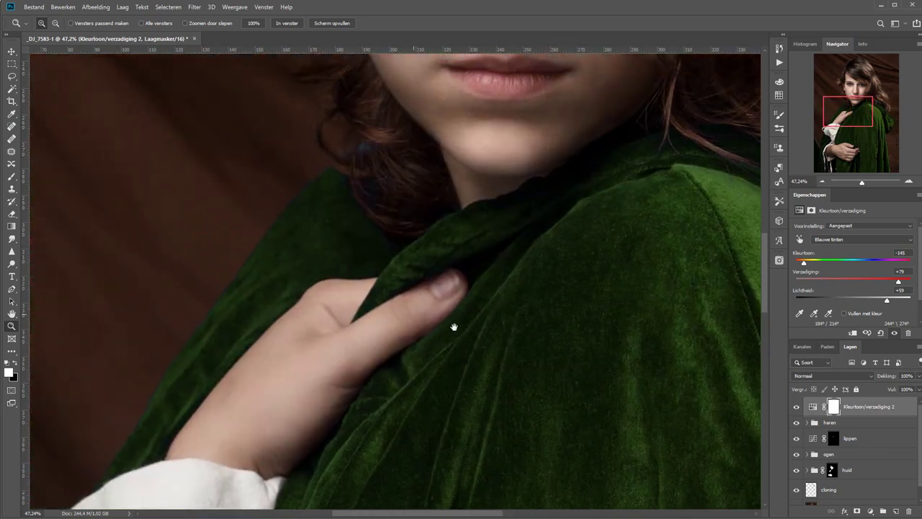
Step: Widen the Blues range and settle on Hue +157, Saturation −11, Lightness −5 for the cloak
left_click(850, 239)
left_click(840, 295)
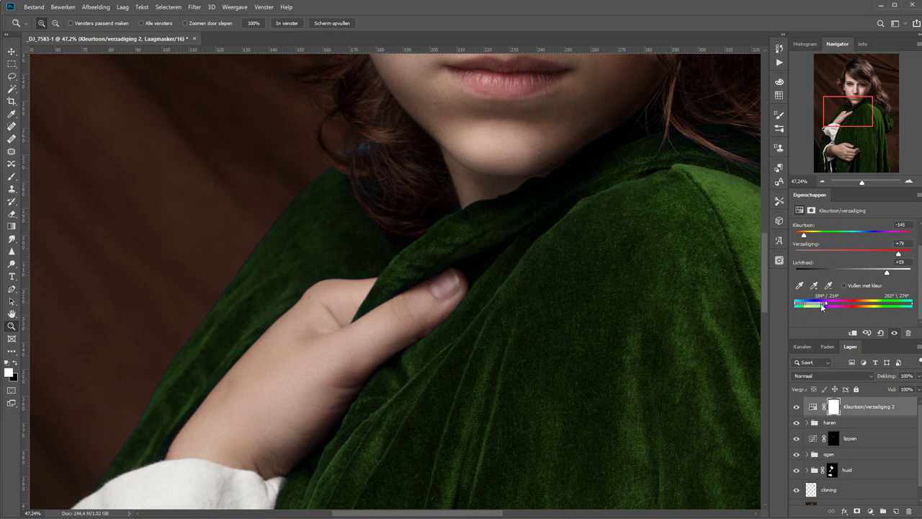
left_click_drag(818, 305, 823, 306)
scroll(885, 330, "up", 2)
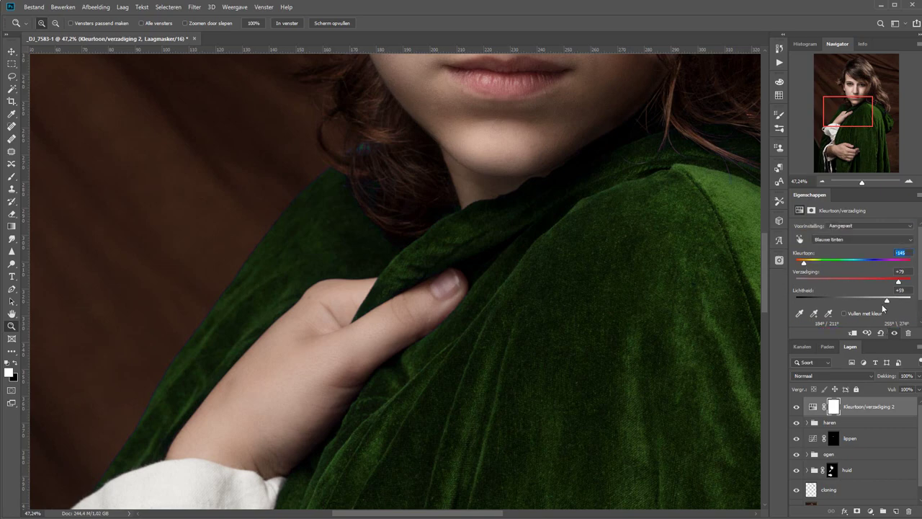
key("ctrl+z")
key("ctrl+z")
key("ctrl+z")
key("ctrl+0")
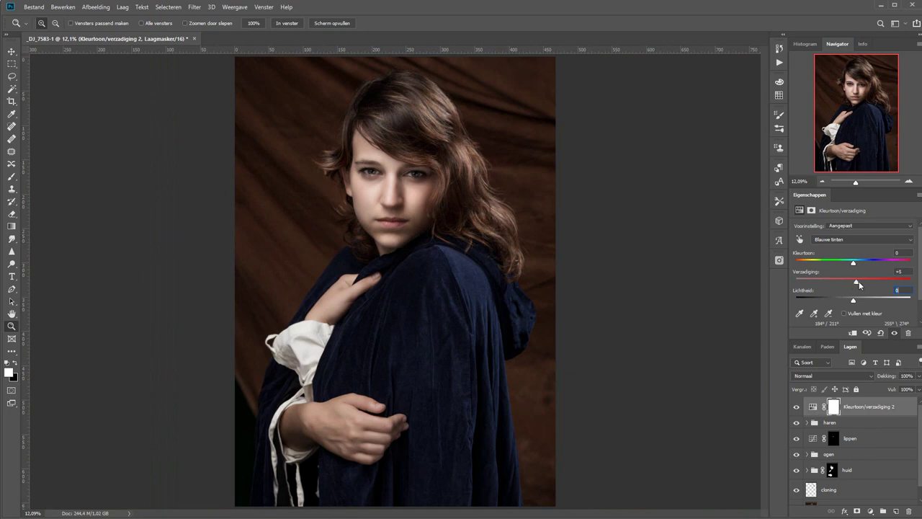
mouse_move(846, 284)
left_mouse_down()
mouse_move(805, 264)
mouse_move(854, 268)
left_mouse_up()
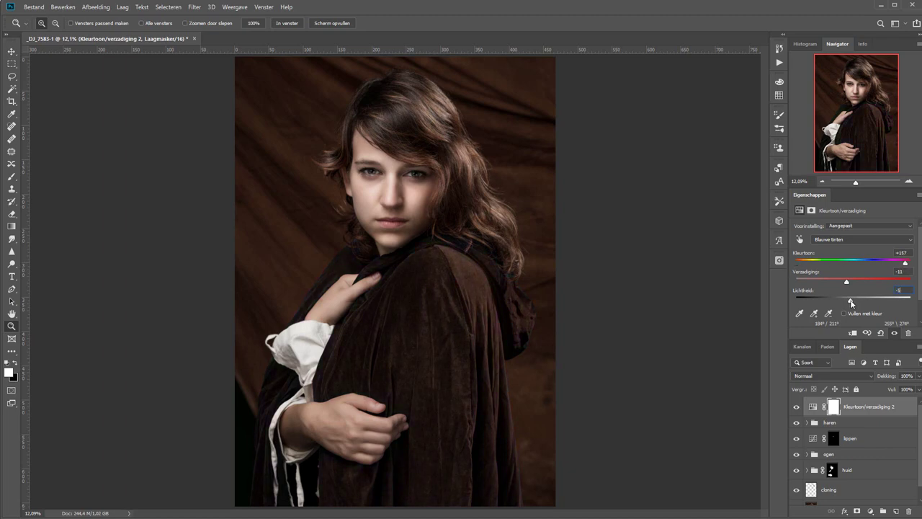
left_click(870, 511)
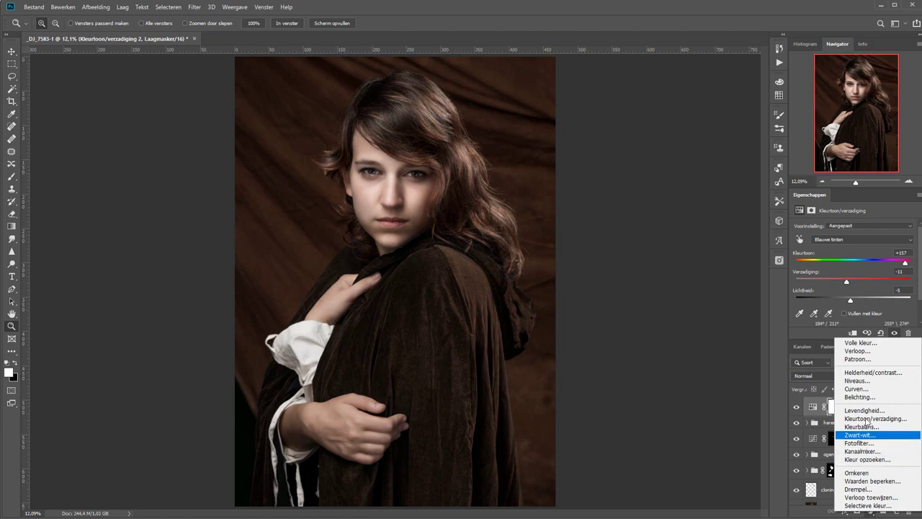
Step: Add a brightening Luminosity Curves layer with its mask inverted to black
left_click(858, 388)
left_click_drag(856, 296, 852, 294)
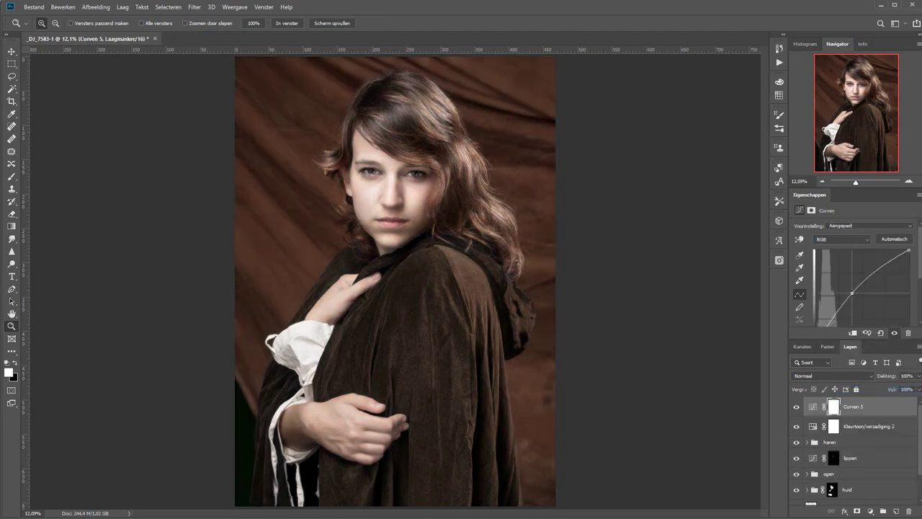
left_click(819, 376)
left_click(813, 466)
key("ctrl+i")
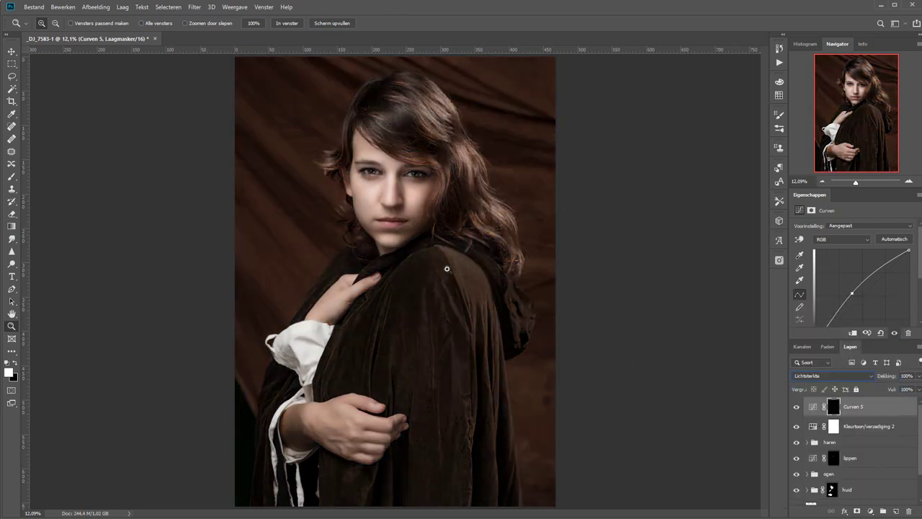
Step: Set up a larger full-opacity brush and paint the curve's mask over the cloak folds
key("ctrl+plus")
key("b")
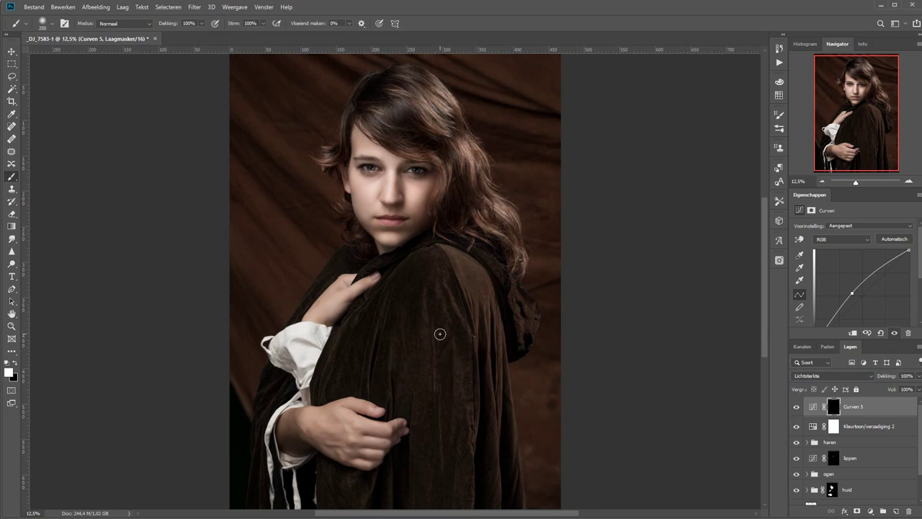
key("bracketright")
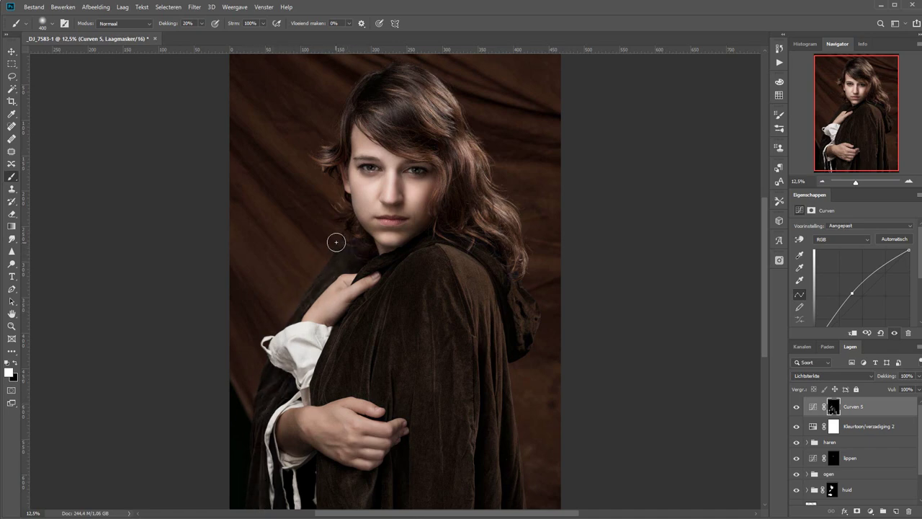
key("x")
key("0")
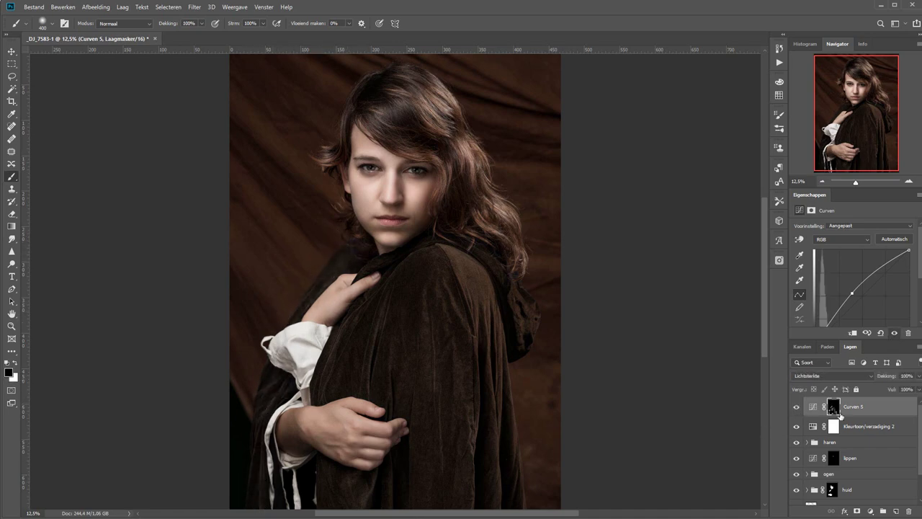
Step: Group the cloak recolour and brightening curve into a folder named cape
key("ctrl+g")
type("pe")
key("Return")
Step: Add a Luminosity Curves layer with lowered highlights and name it blouse
left_click(871, 511)
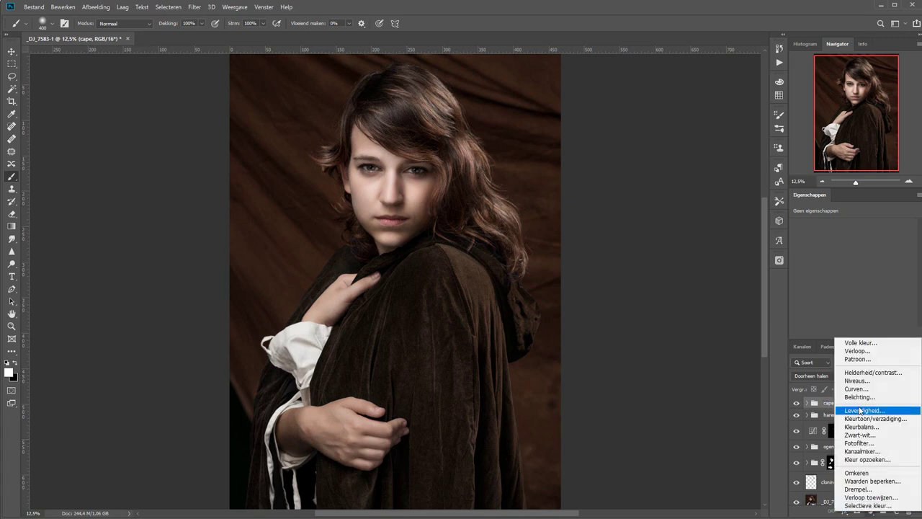
left_click(864, 354)
left_click(829, 377)
left_click(813, 458)
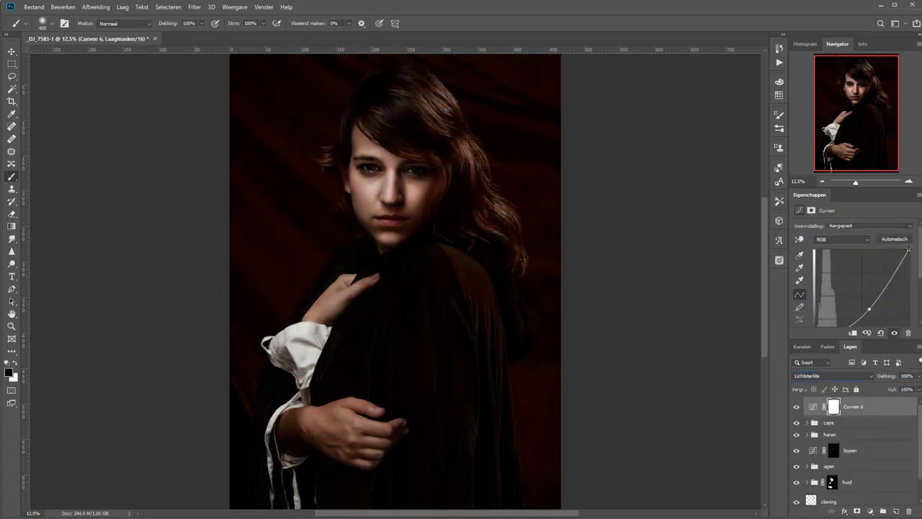
left_click_drag(909, 249, 909, 274)
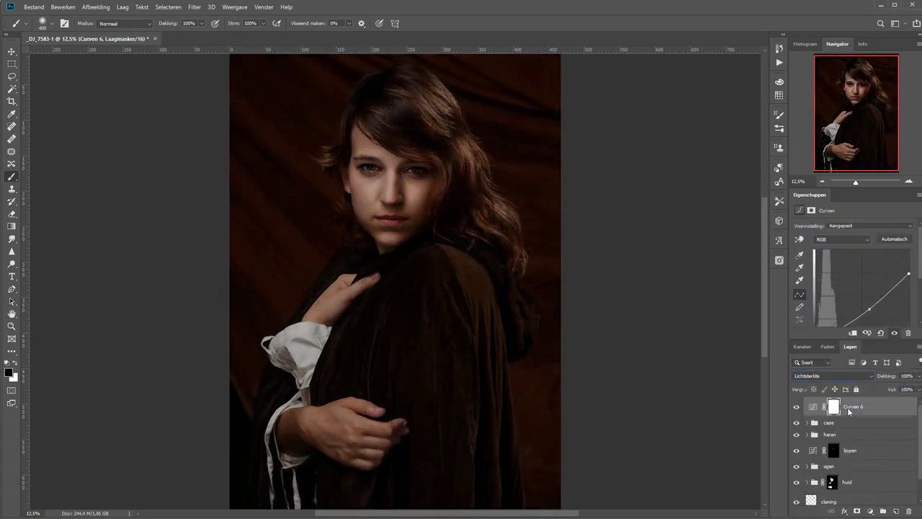
double_click(851, 407)
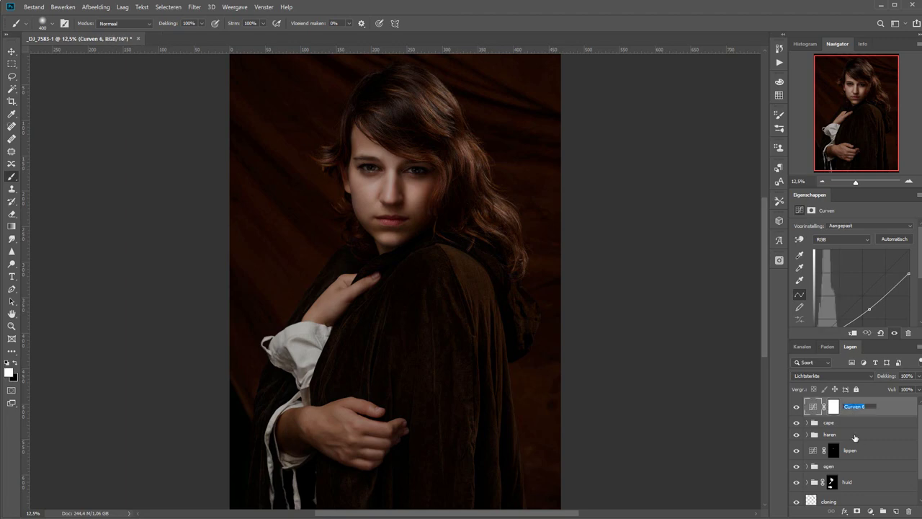
type("blouse")
key("Return")
Step: Invert the blouse mask and paint white over the blouse strap, underarm fold and collar area
left_click(833, 407)
key("ctrl+i")
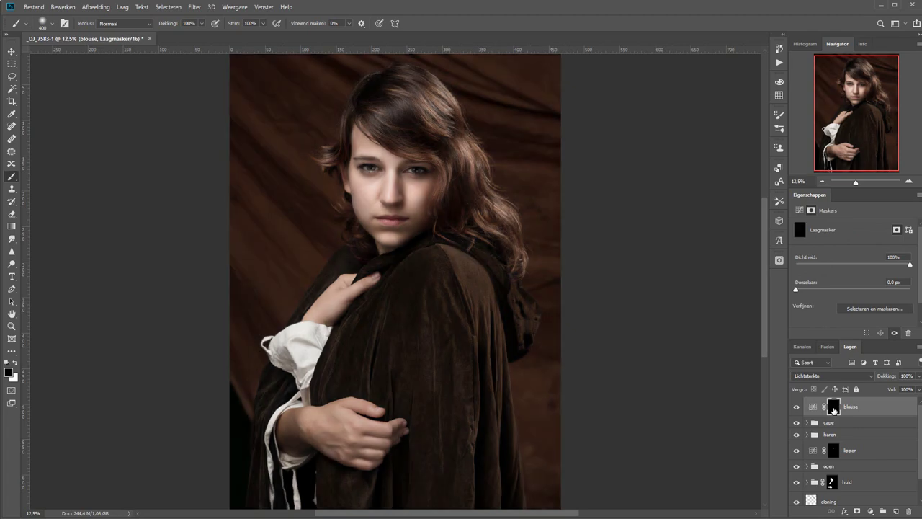
key("z")
left_click_drag(238, 423, 319, 427)
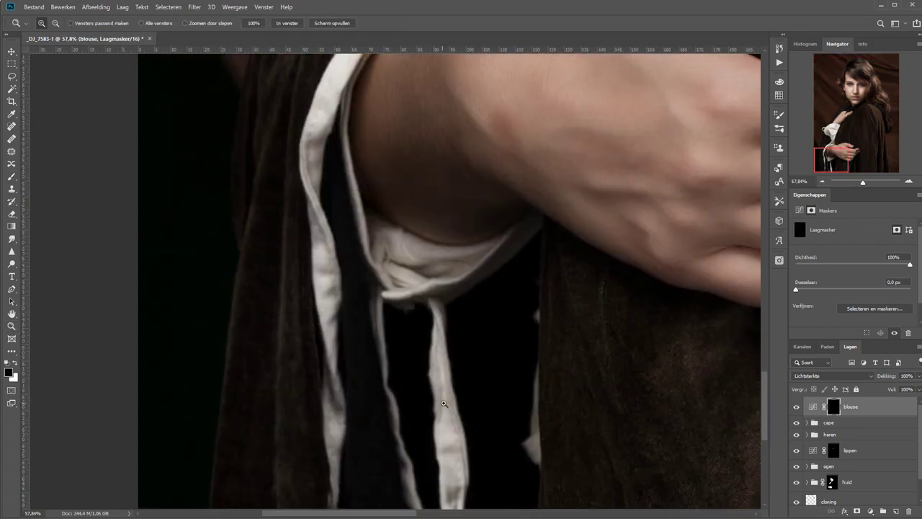
key("b")
key("x")
left_click_drag(445, 421, 440, 358)
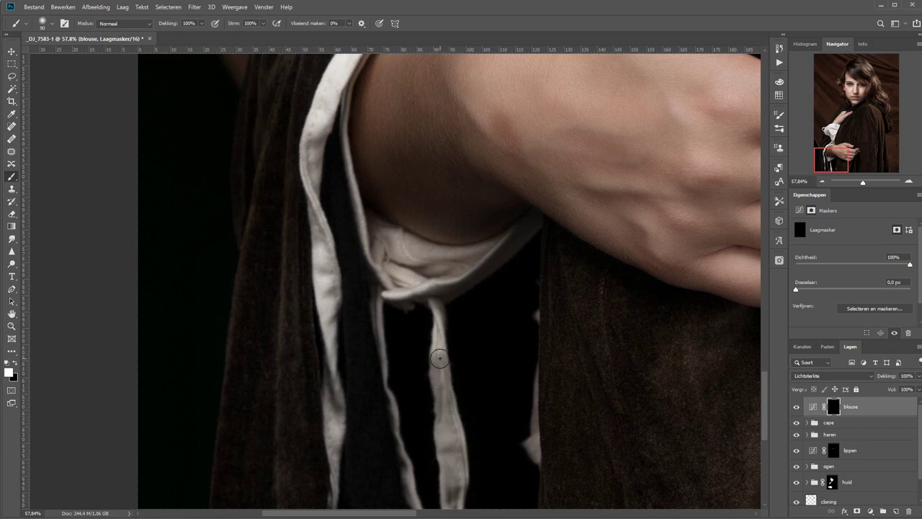
key("bracketleft")
key("bracketleft")
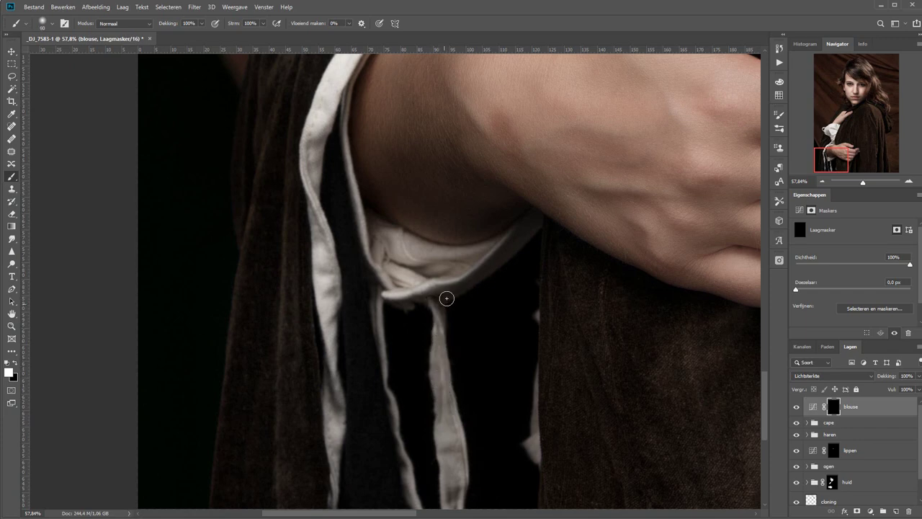
mouse_move(379, 229)
left_mouse_down()
mouse_move(372, 247)
mouse_move(423, 274)
mouse_move(397, 249)
mouse_move(428, 264)
left_mouse_up()
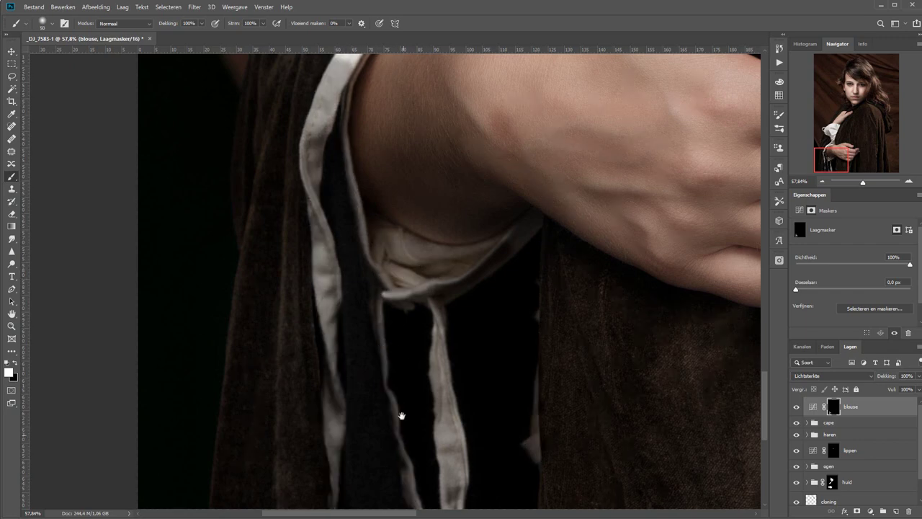
scroll(407, 374, "up", 5)
left_click_drag(414, 321, 466, 195)
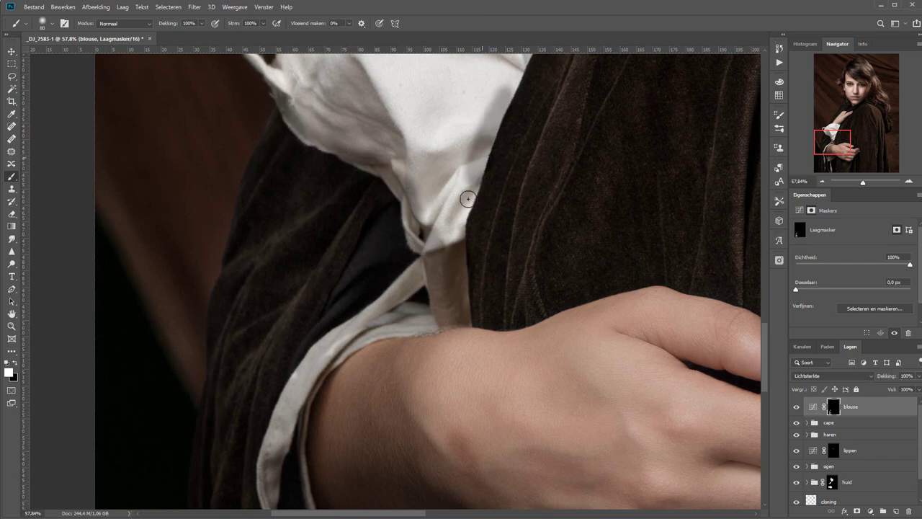
scroll(403, 196, "up", 5)
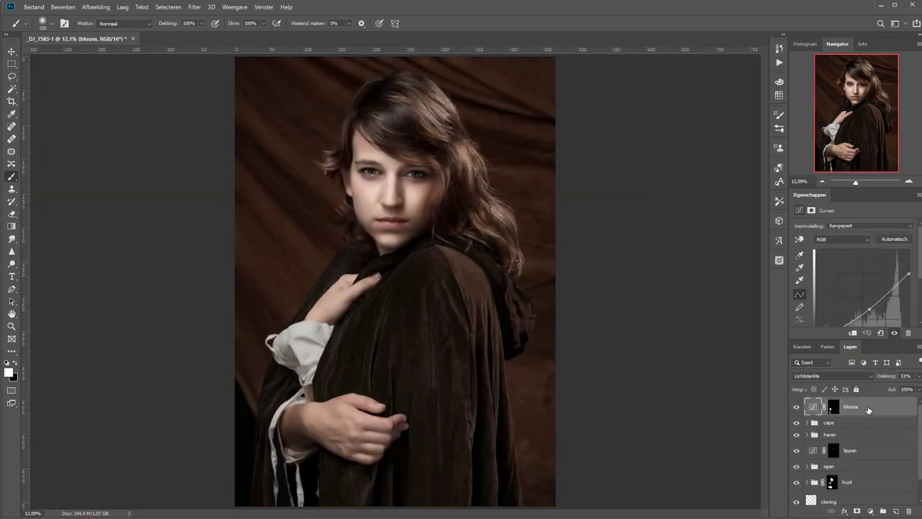
Step: Add a darkening Luminosity Curves layer and a Hue/Saturation layer at saturation −47
left_click(870, 511)
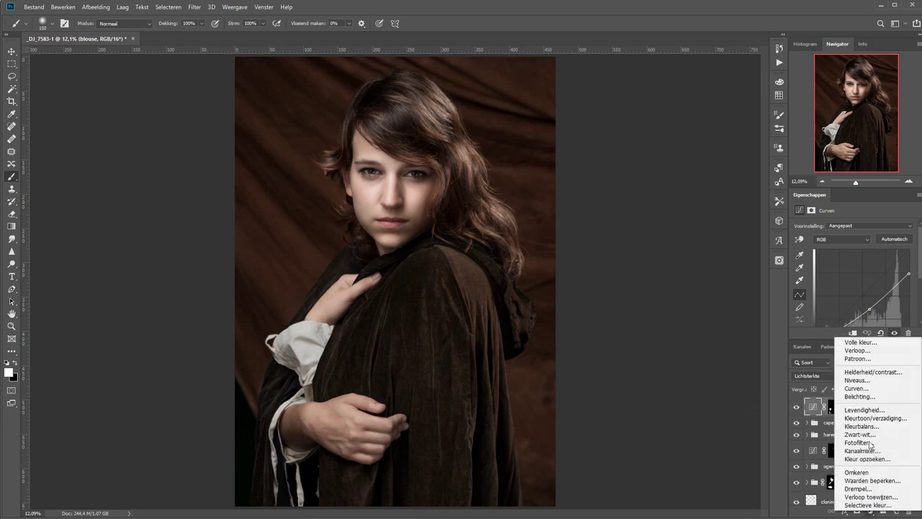
left_click(864, 390)
left_click(856, 375)
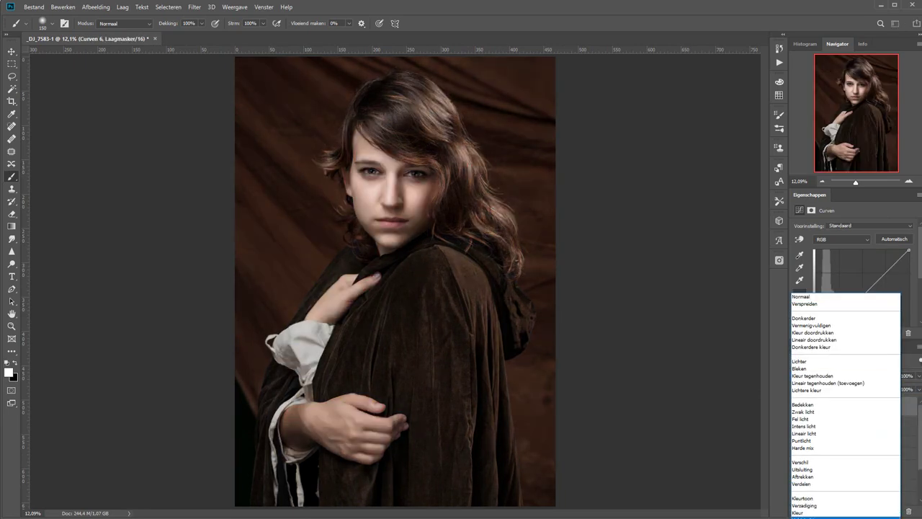
left_click(828, 513)
left_click_drag(864, 286, 866, 308)
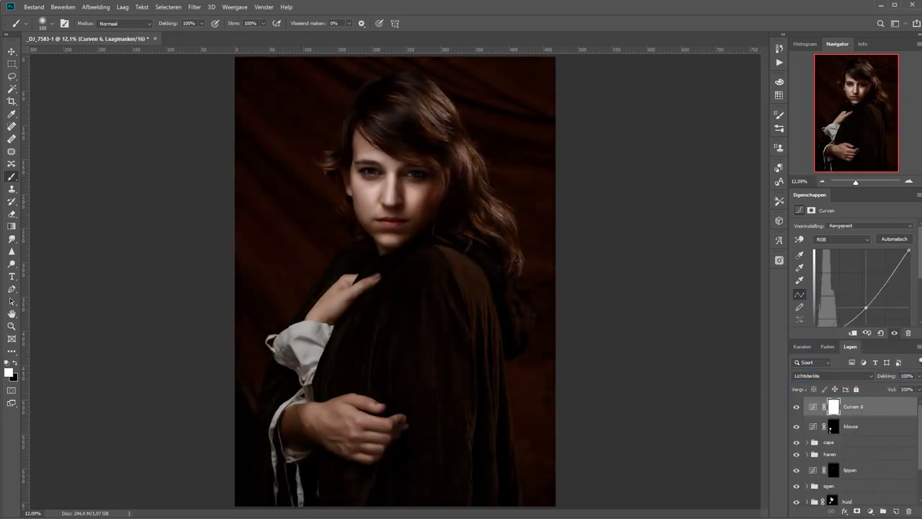
left_click(870, 511)
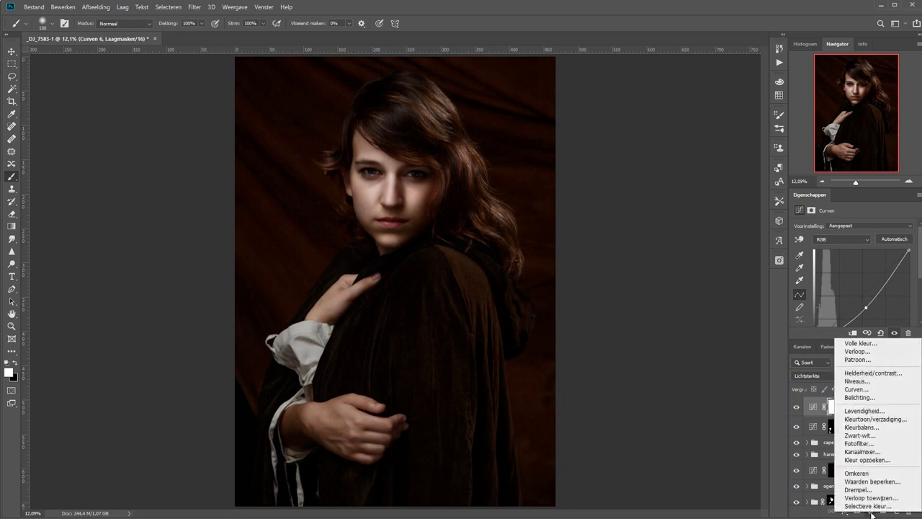
left_click(857, 420)
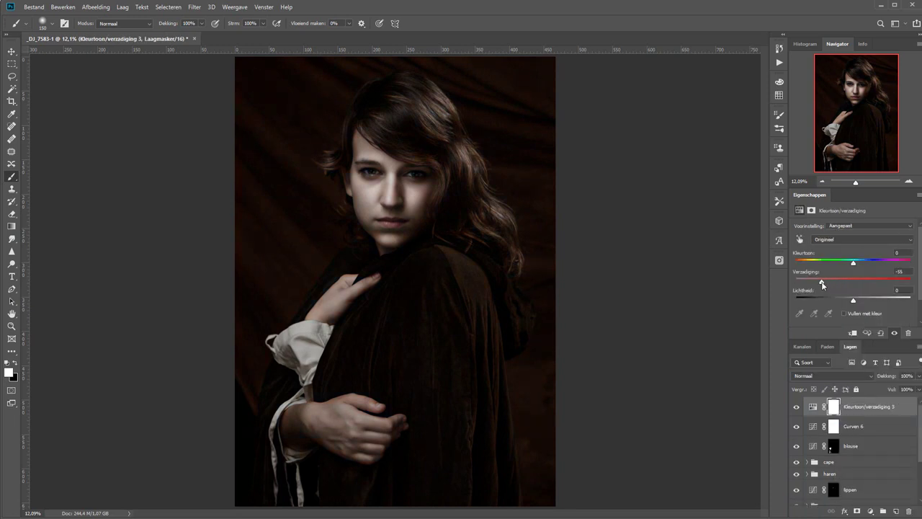
Step: Group the two new adjustment layers into a folder named achtergrond
left_click(867, 428, "shift")
key("ctrl+g")
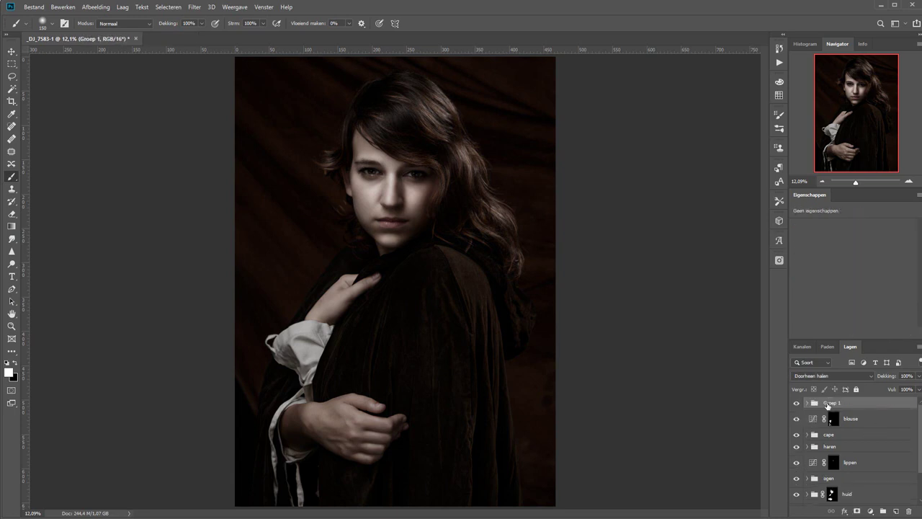
double_click(832, 405)
type("achtergrond")
key("Return")
Step: Give the achtergrond group a black mask and paint in the background beside the cloak
left_click(856, 511, "alt")
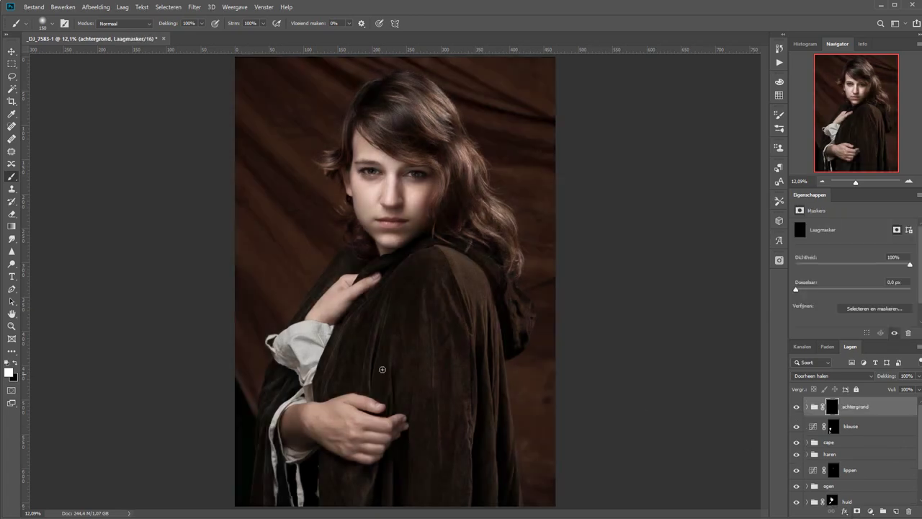
key("z")
left_click_drag(475, 397, 597, 393)
key("b")
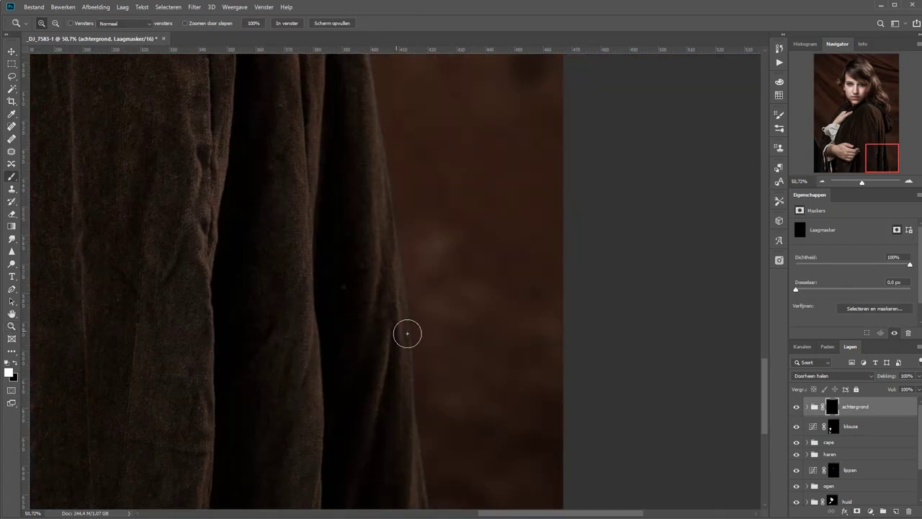
mouse_move(405, 331)
left_mouse_down()
mouse_move(439, 356)
mouse_move(425, 352)
mouse_move(442, 497)
mouse_move(396, 165)
left_mouse_up()
scroll(396, 165, "up", 5)
mouse_move(473, 505)
left_mouse_down()
mouse_move(457, 379)
mouse_move(545, 282)
mouse_move(585, 135)
left_mouse_up()
scroll(585, 135, "up", 5)
mouse_move(576, 309)
left_mouse_down()
mouse_move(526, 252)
mouse_move(553, 162)
left_mouse_up()
scroll(537, 324, "up", 1)
scroll(537, 323, "up", 4)
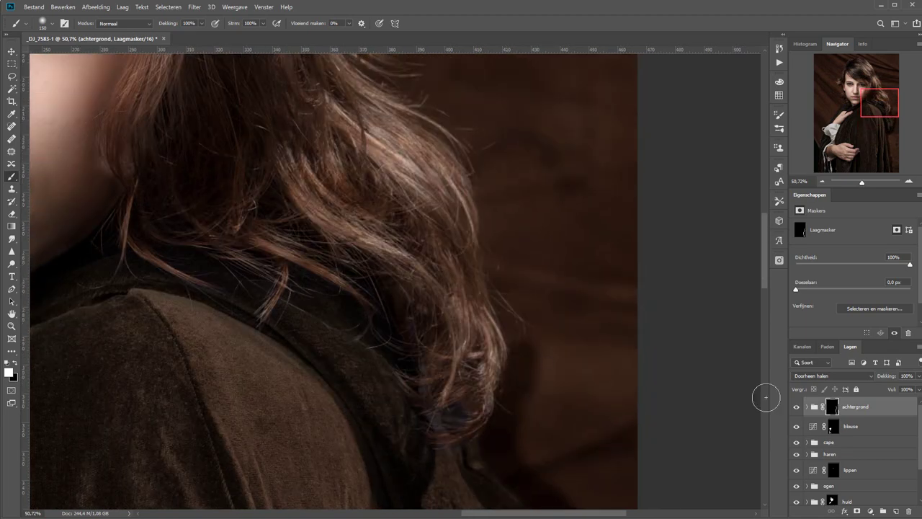
Step: Paint the achtergrond mask along the right and left hair edges
mouse_move(523, 351)
left_mouse_down()
mouse_move(504, 298)
mouse_move(489, 173)
mouse_move(438, 114)
mouse_move(506, 312)
left_mouse_up()
mouse_move(479, 282)
left_mouse_down()
mouse_move(467, 262)
mouse_move(437, 249)
mouse_move(414, 123)
left_mouse_up()
mouse_move(414, 123)
left_mouse_down()
mouse_move(473, 323)
mouse_move(365, 98)
mouse_move(489, 339)
left_mouse_up()
mouse_move(489, 338)
left_mouse_down()
mouse_move(358, 210)
mouse_move(87, 222)
mouse_move(338, 187)
left_mouse_up()
left_click_drag(338, 187, 295, 425)
mouse_move(296, 425)
left_mouse_down()
mouse_move(387, 278)
mouse_move(303, 366)
mouse_move(378, 389)
left_mouse_up()
Step: Zoom closely on the hair and paint the mask with a smaller brush at 50% strength
key("z")
left_click(373, 368)
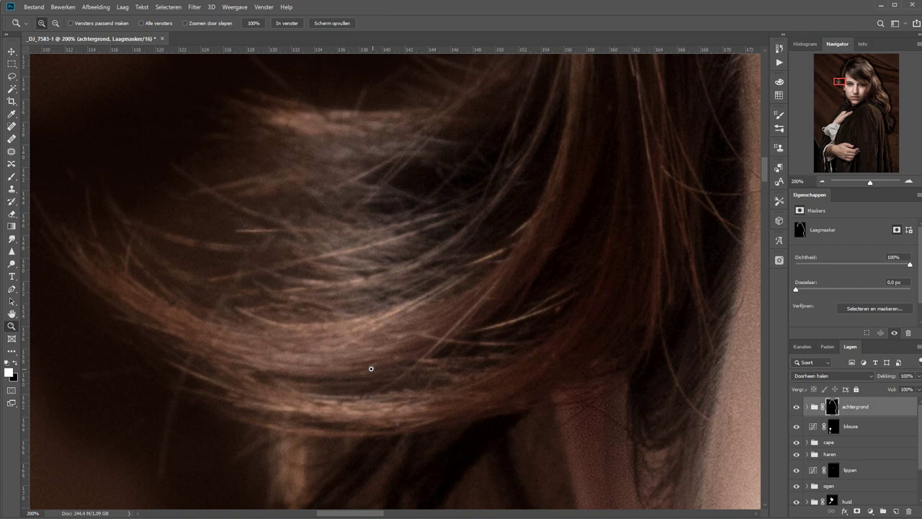
key("b")
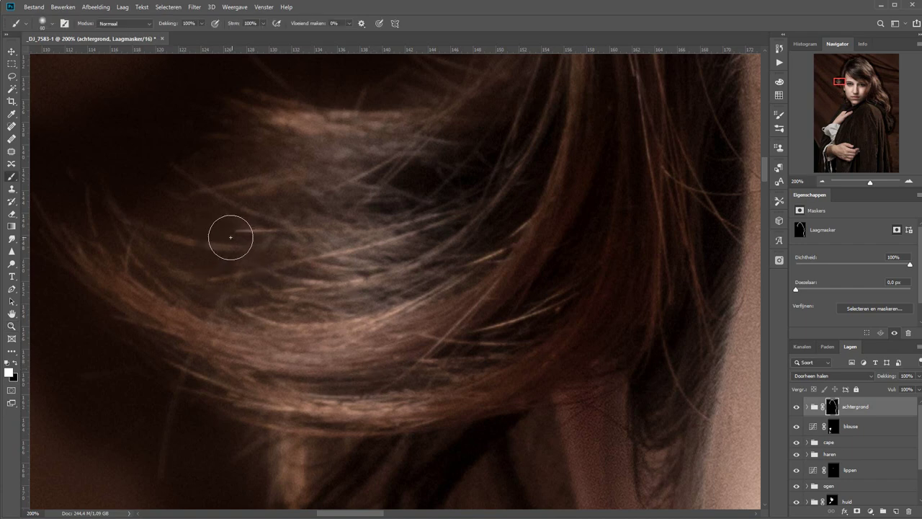
key("[")
key("5")
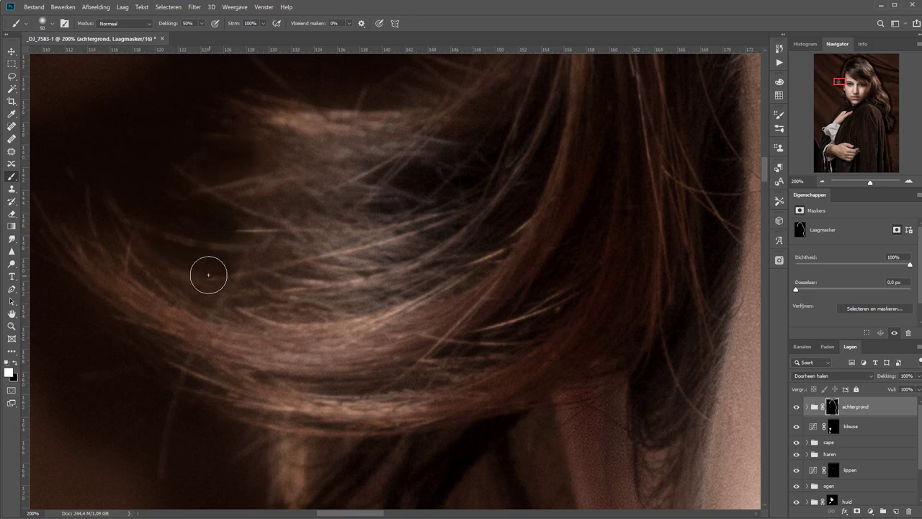
scroll(209, 275, "down", 5)
scroll(325, 334, "up", 4)
scroll(374, 324, "down", 2)
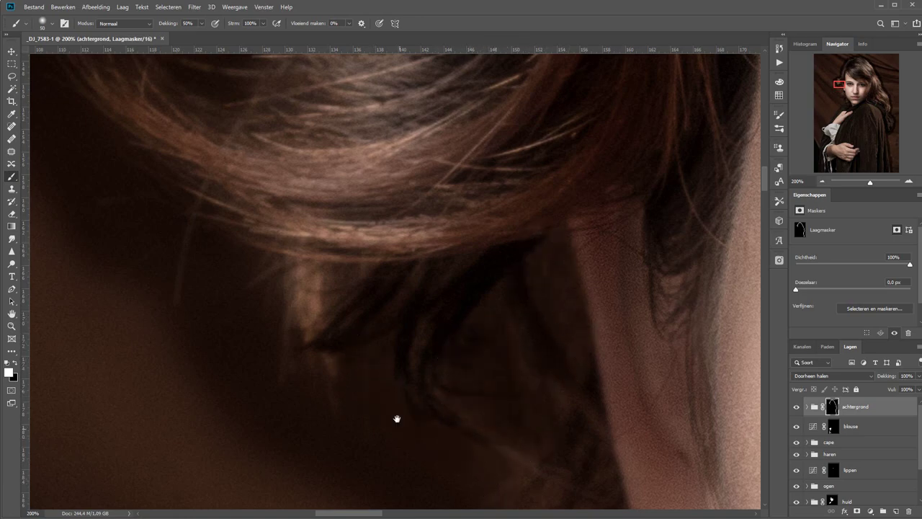
scroll(397, 419, "down", 5)
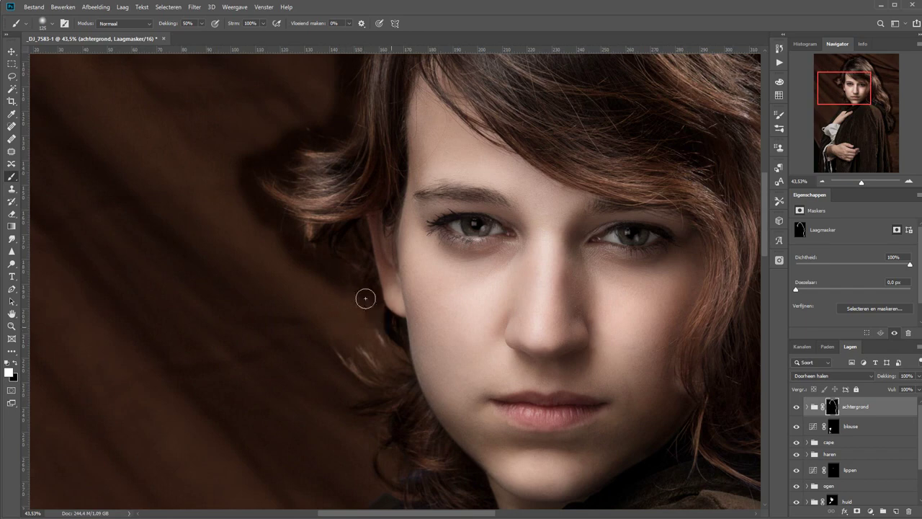
Step: Refine the mask along the flyaway hair with a size-45 brush at 40% strength
key("0")
scroll(397, 325, "up", 3)
scroll(373, 272, "up", 2)
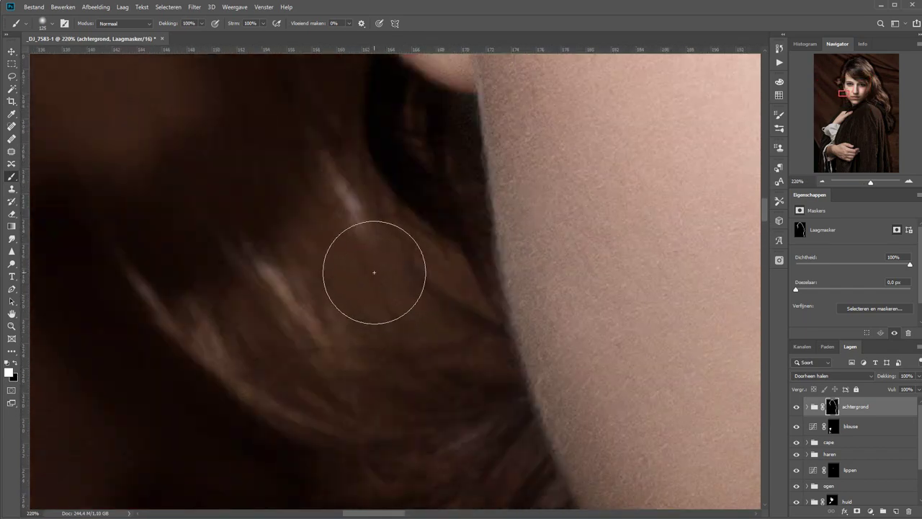
key("bracketleft")
key("bracketleft")
key("bracketleft")
key("bracketleft")
key("bracketleft")
key("bracketleft")
key("4")
left_click_drag(298, 391, 399, 43)
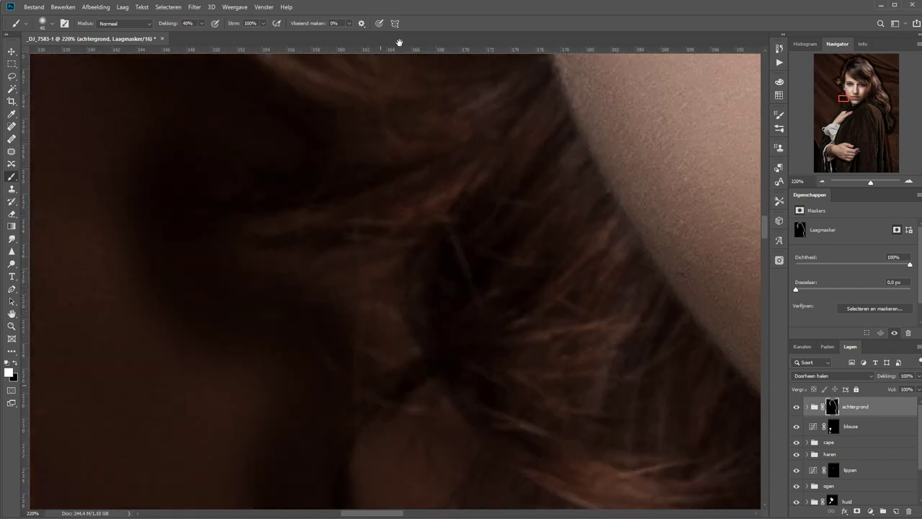
mouse_move(474, 329)
left_mouse_down()
mouse_move(502, 198)
mouse_move(434, 224)
left_mouse_up()
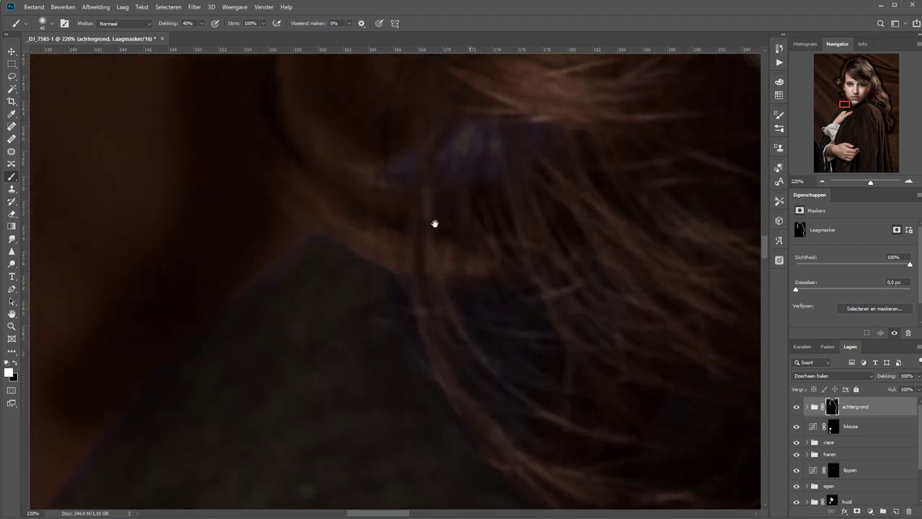
Step: In the cape group's Kleurtoon/verzadiging 2, shift Blauwe tinten to hue +157, saturation -11, lightness -5
left_click(823, 443)
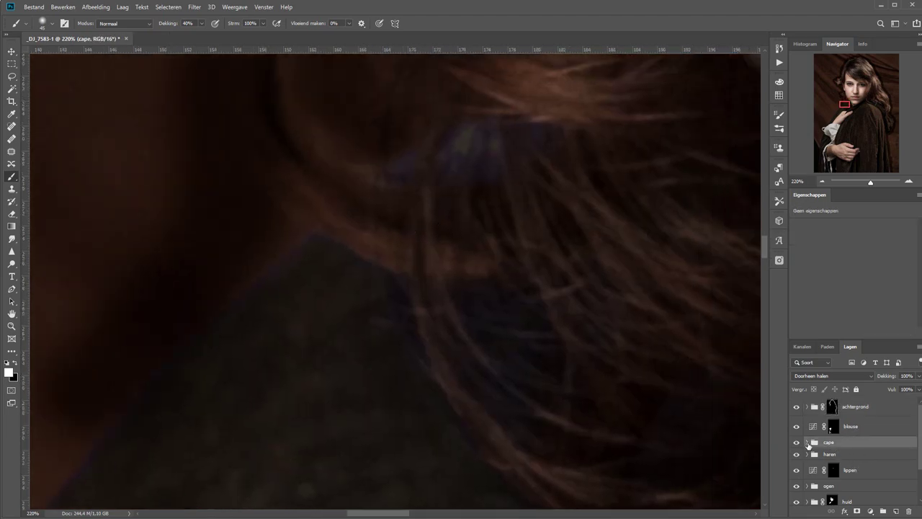
left_click(808, 442)
left_click(841, 461)
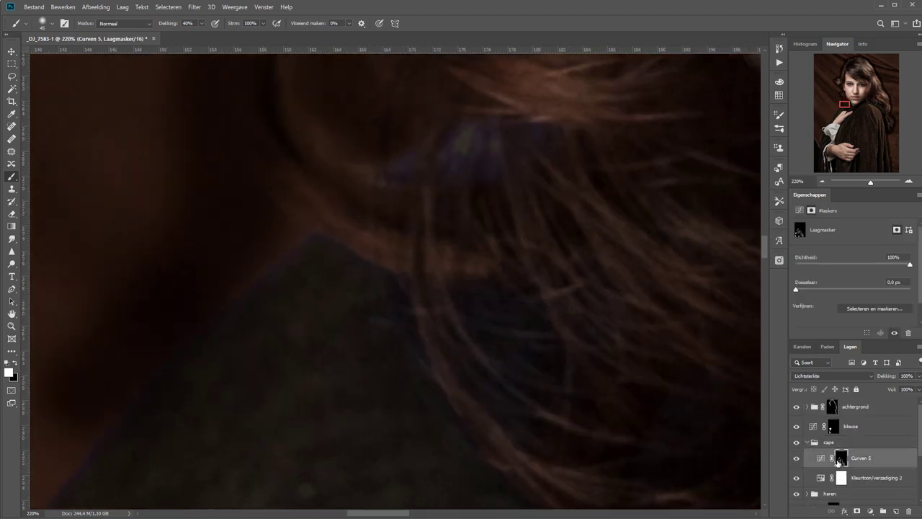
left_click(826, 479)
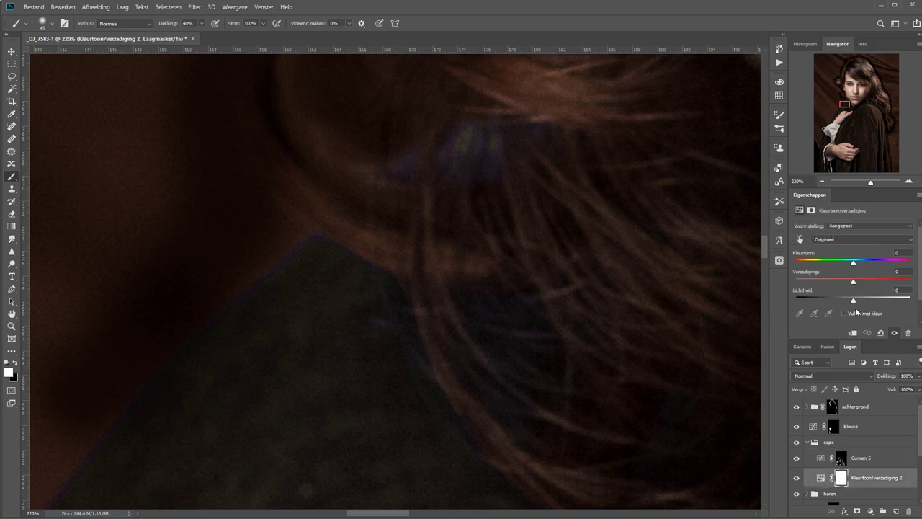
left_click(855, 240)
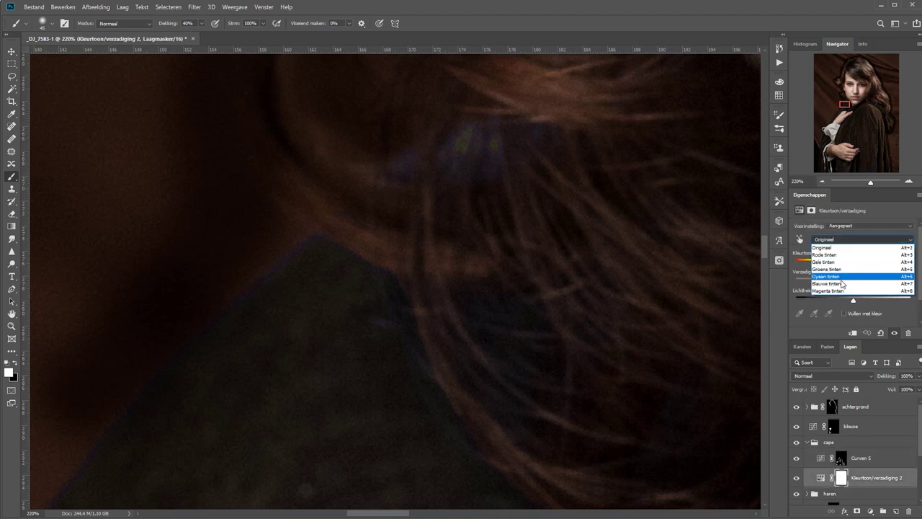
left_click(852, 284)
left_click(814, 314)
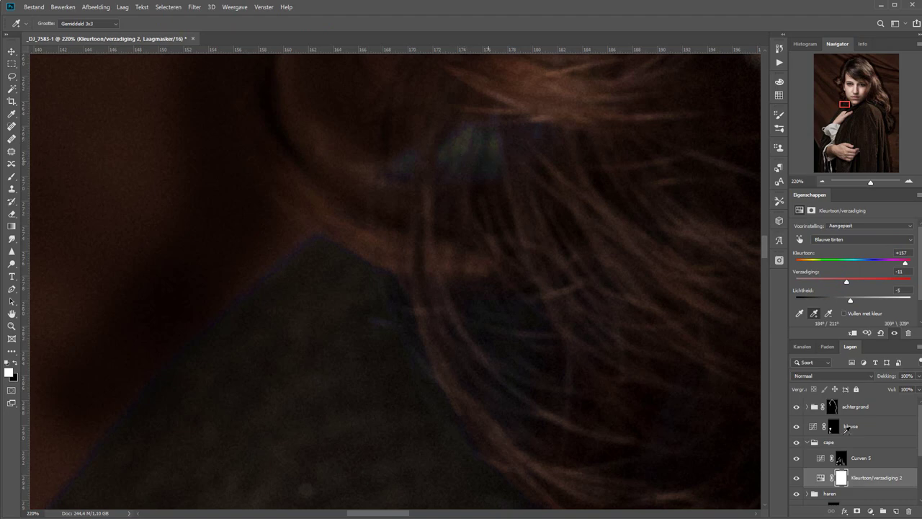
scroll(831, 295, "down", 1)
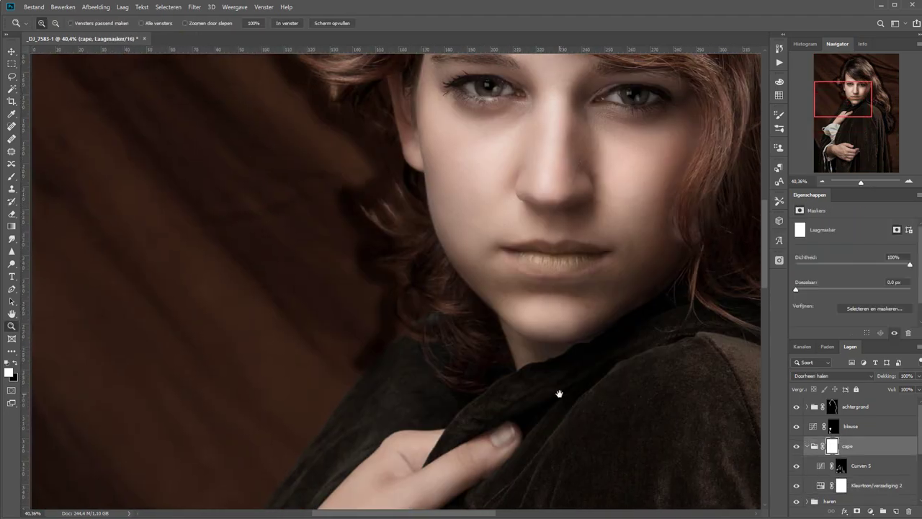
Step: Paint black over the lips on the cape group mask, then toggle the group to compare
key("b")
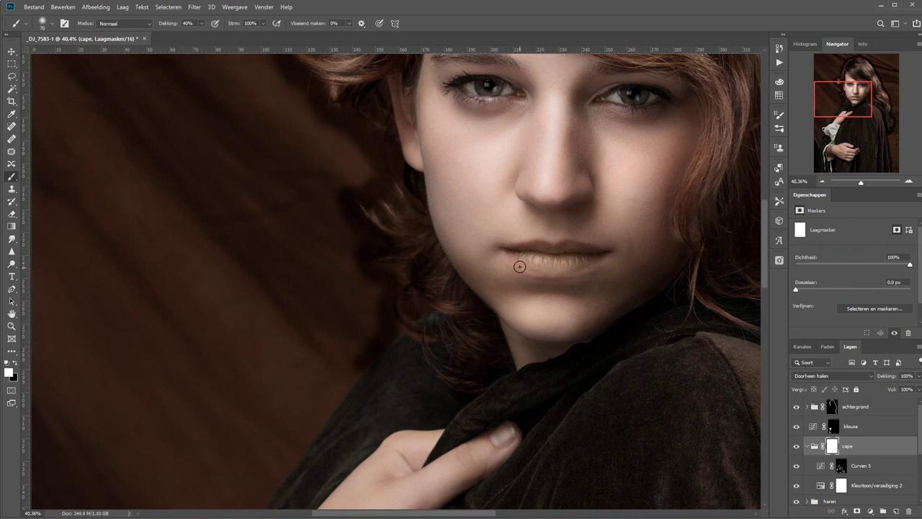
key("x")
left_click_drag(509, 252, 590, 253)
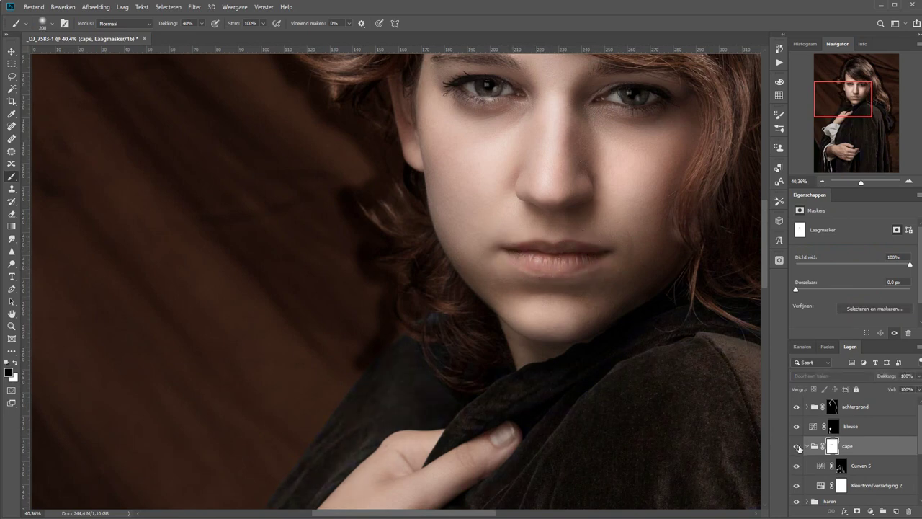
left_click(798, 448)
left_click(797, 447)
Step: Add a brightening Curves layer inside achtergrond with Lichtsterkte blend mode
key("0")
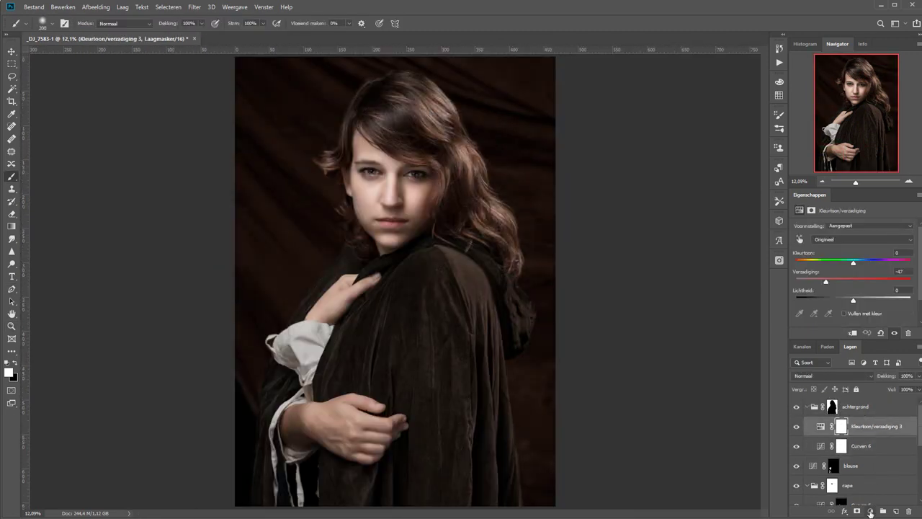
left_click(871, 512)
left_click(863, 392)
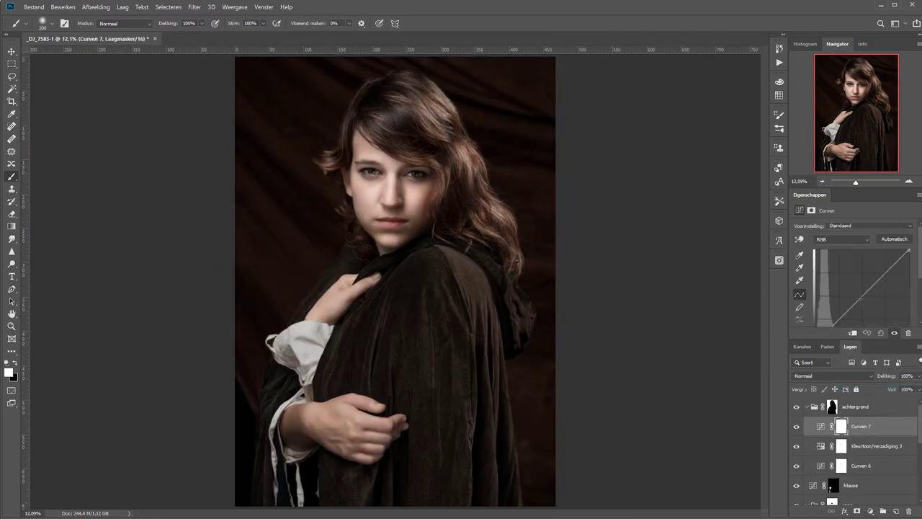
left_click_drag(861, 296, 850, 289)
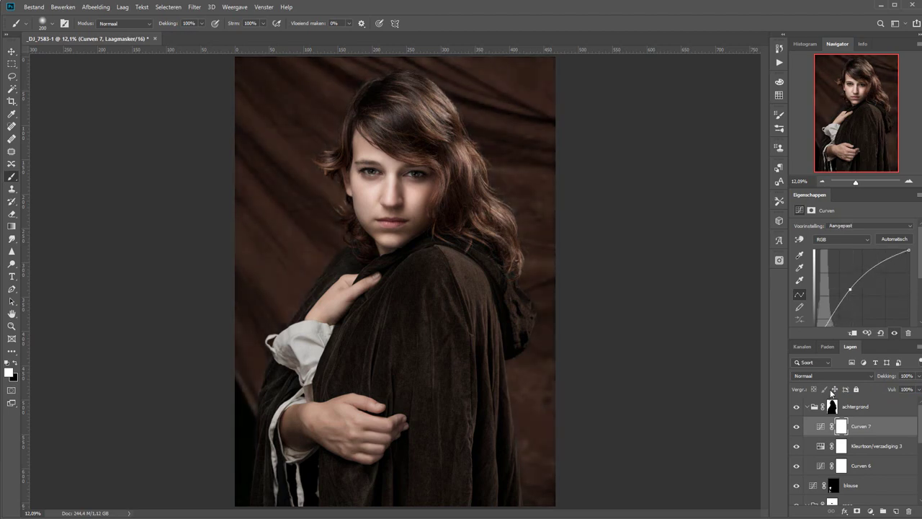
left_click(821, 376)
left_click(835, 487)
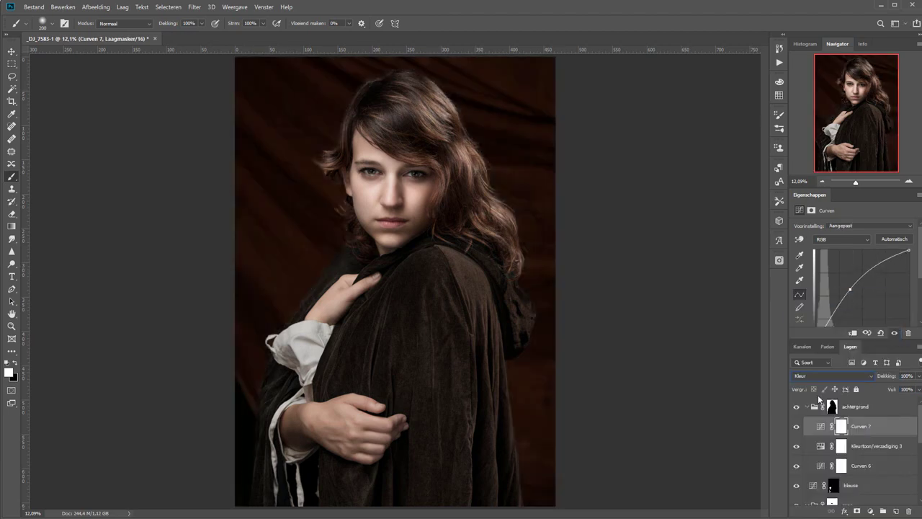
left_click(821, 376)
left_click(828, 496)
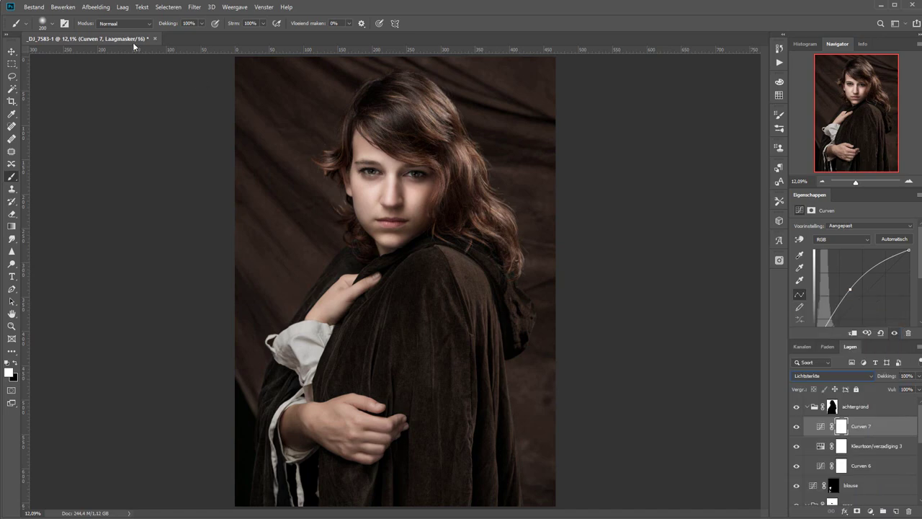
Step: Give Curven 7 a diagonal gradient mask, ease back its curve point, and collapse achtergrond
left_click(12, 226)
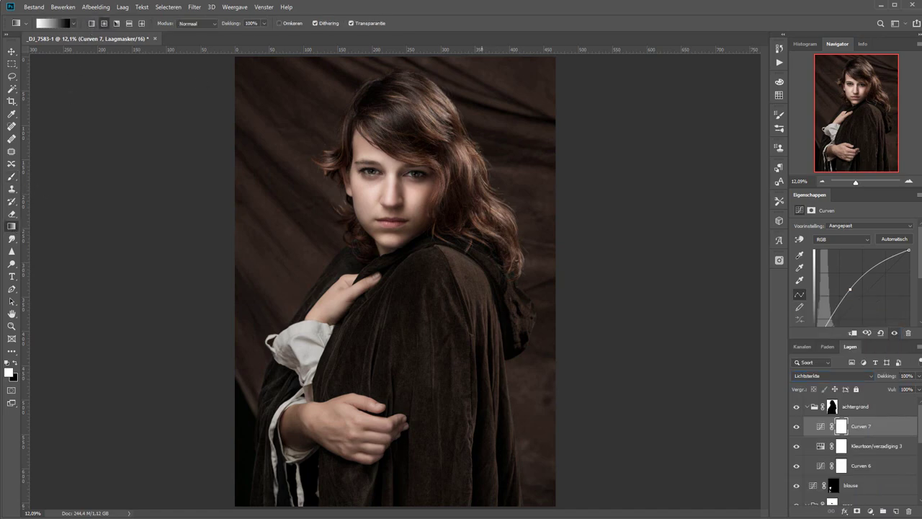
left_click_drag(491, 117, 333, 358)
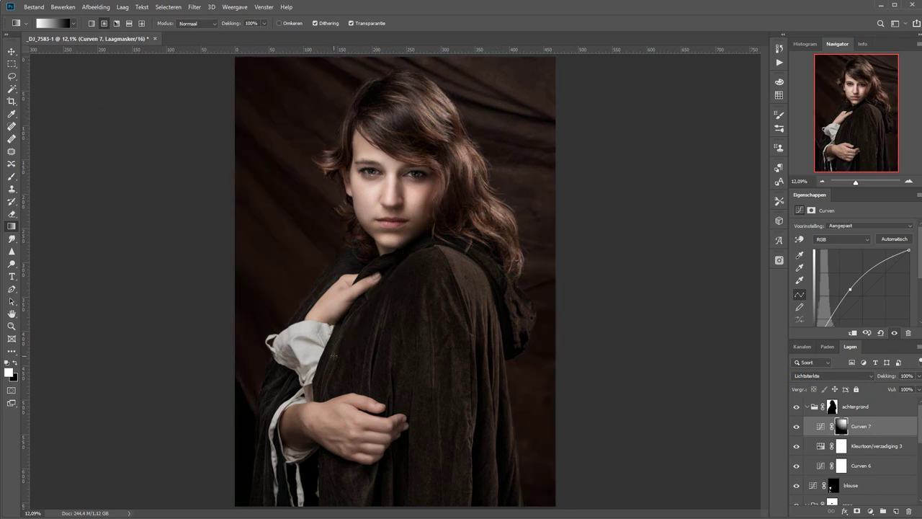
left_click(796, 426)
left_click(796, 426)
left_click_drag(850, 289, 846, 285)
left_click(807, 406)
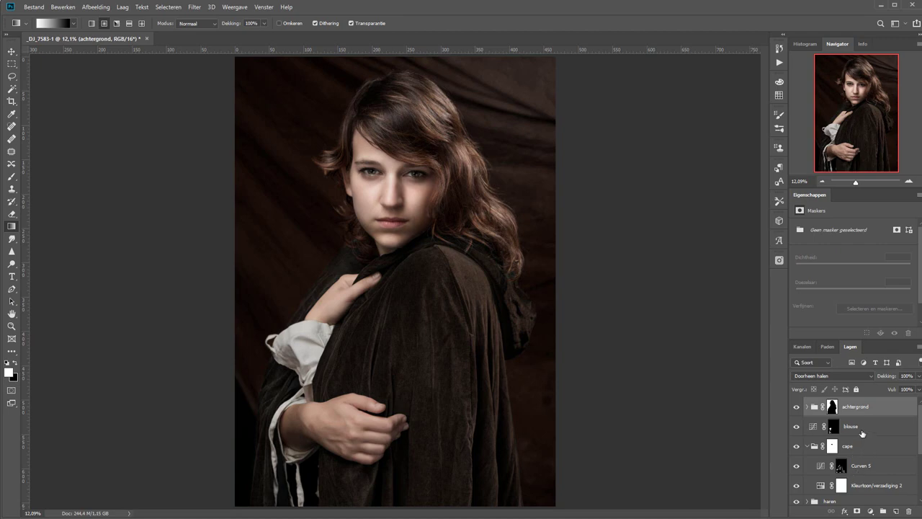
Step: Group the retouching layers down to cloning into a folder named 'correctie'
scroll(862, 442, "down", 3)
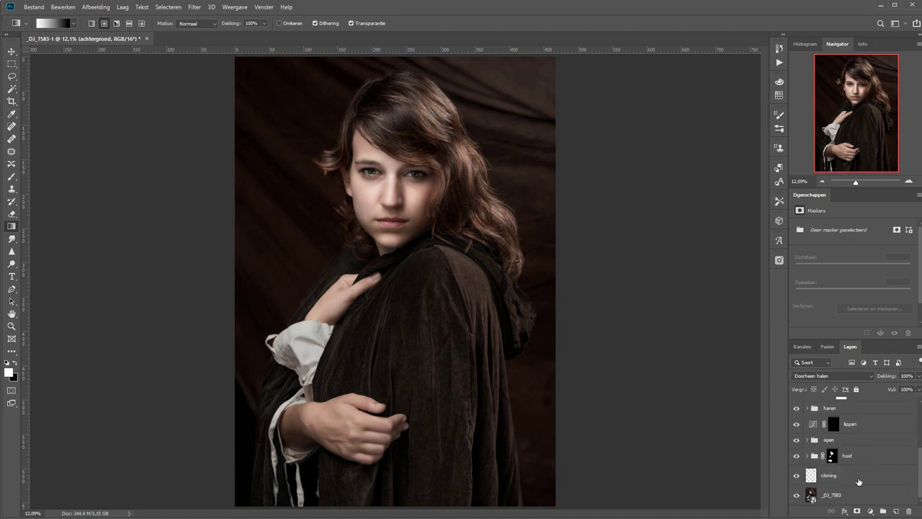
left_click(858, 479, "shift")
key("ctrl+g")
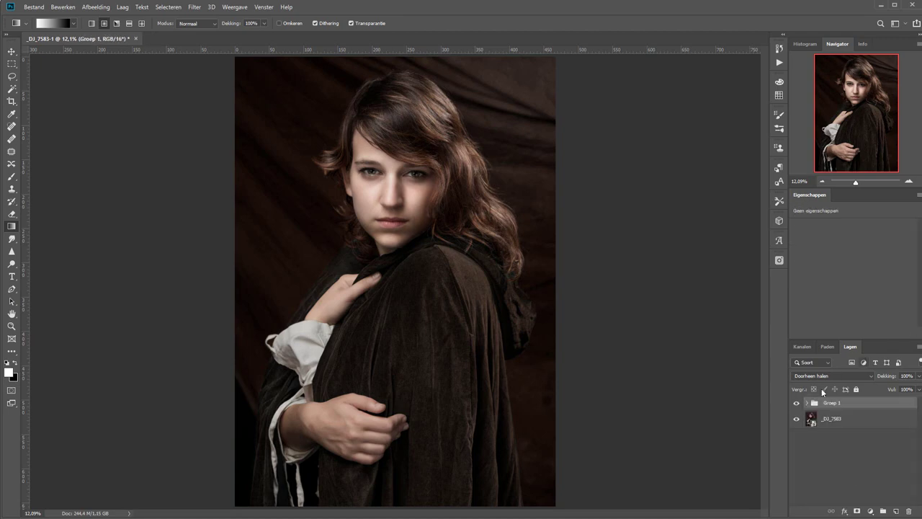
double_click(832, 402)
type("correc")
type("tie")
key("Return")
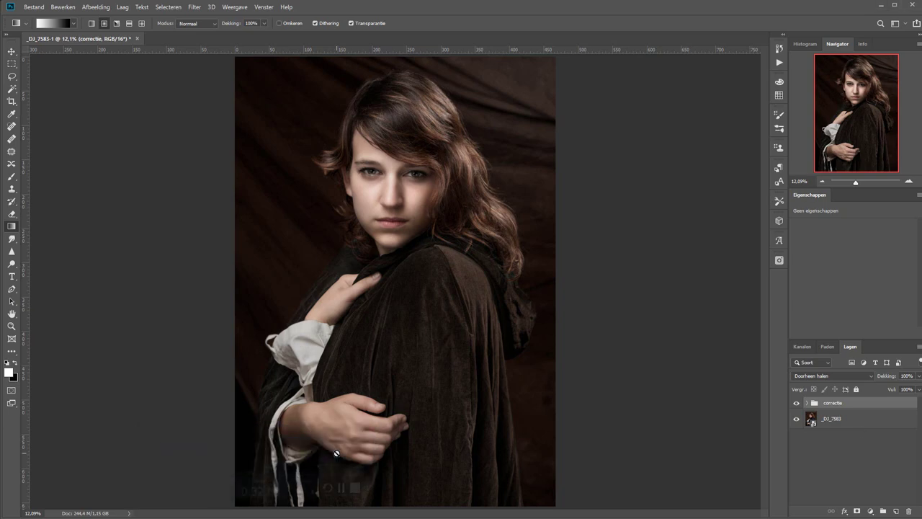
Step: Dismiss the gradient error and add a darkening Curves layer above correctie
left_click(615, 441)
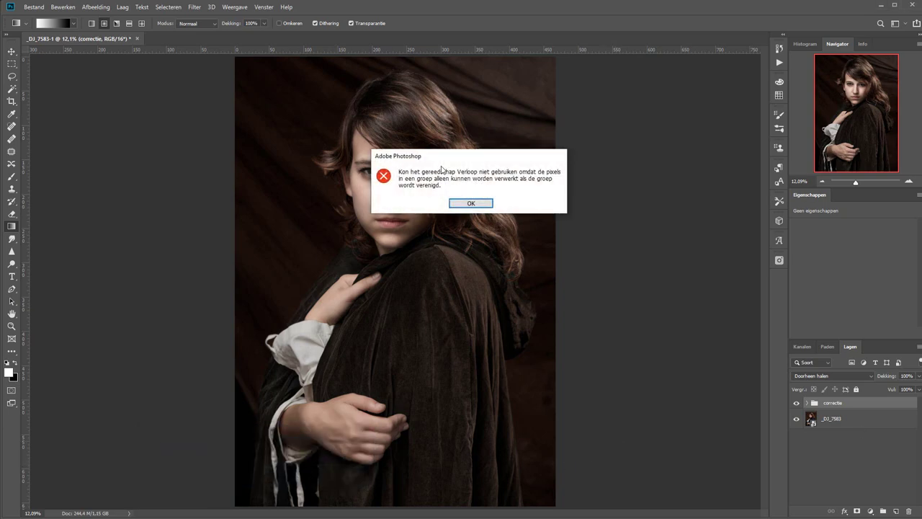
left_click(470, 203)
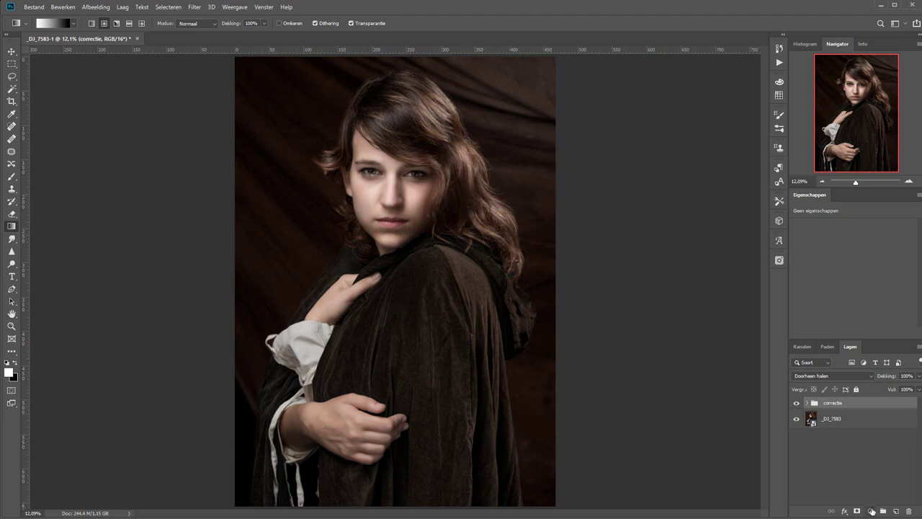
left_click(871, 511)
left_click(850, 389)
left_click_drag(861, 284, 864, 303)
Step: Set Curven 8 to Lichtsterkte and black out a large central oval in its mask
left_click(832, 375)
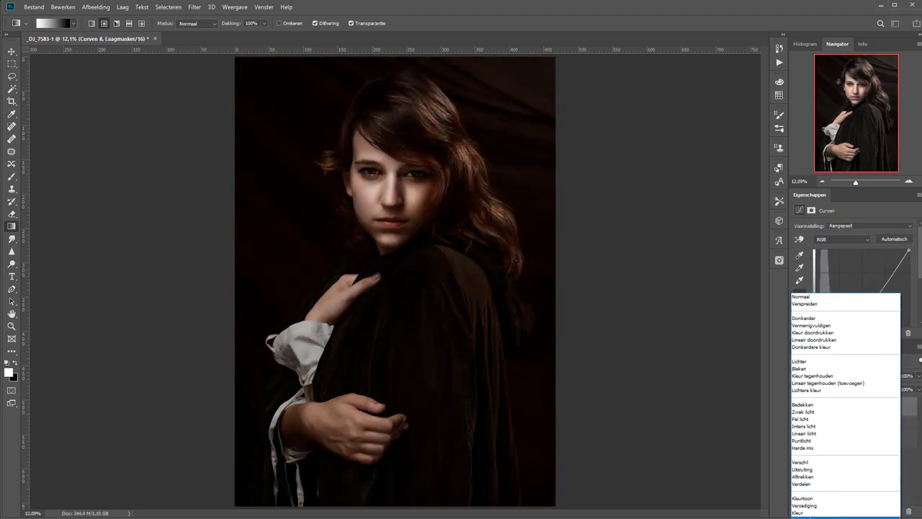
left_click(806, 516)
key("ctrl+minus")
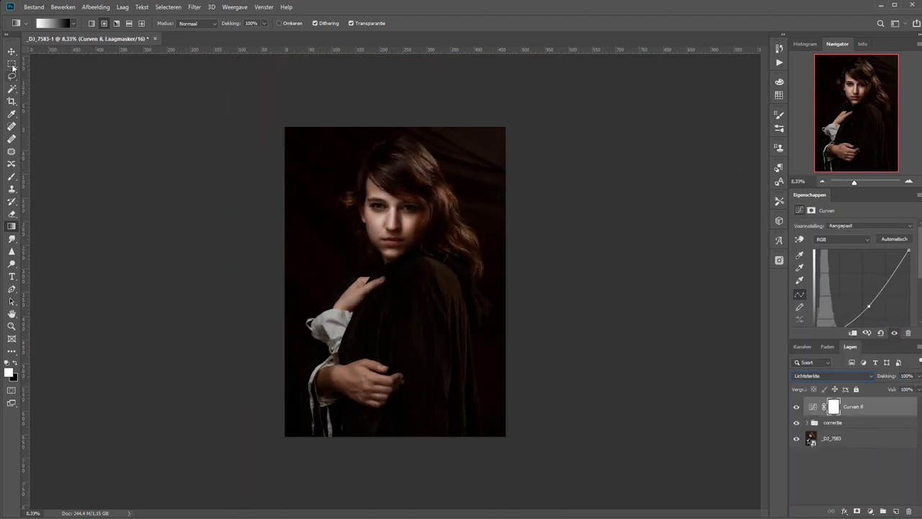
key("m")
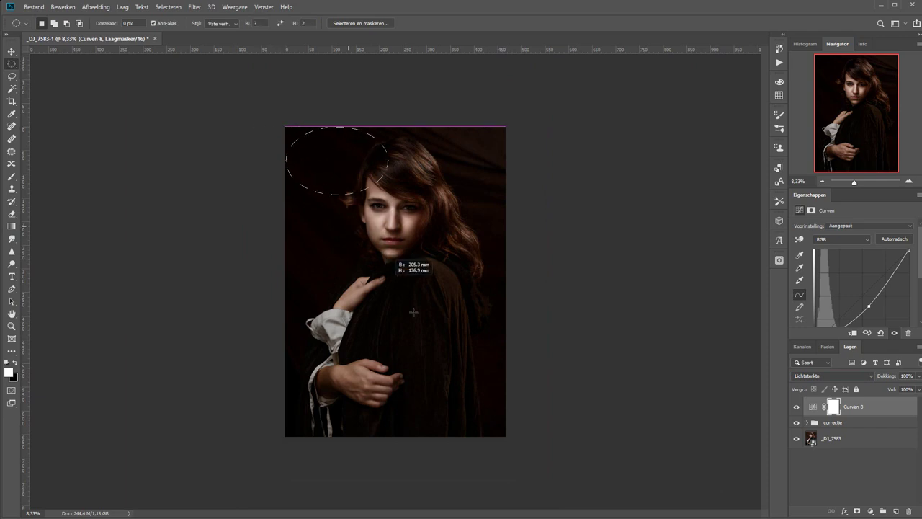
left_click_drag(286, 127, 419, 292)
left_click(228, 24)
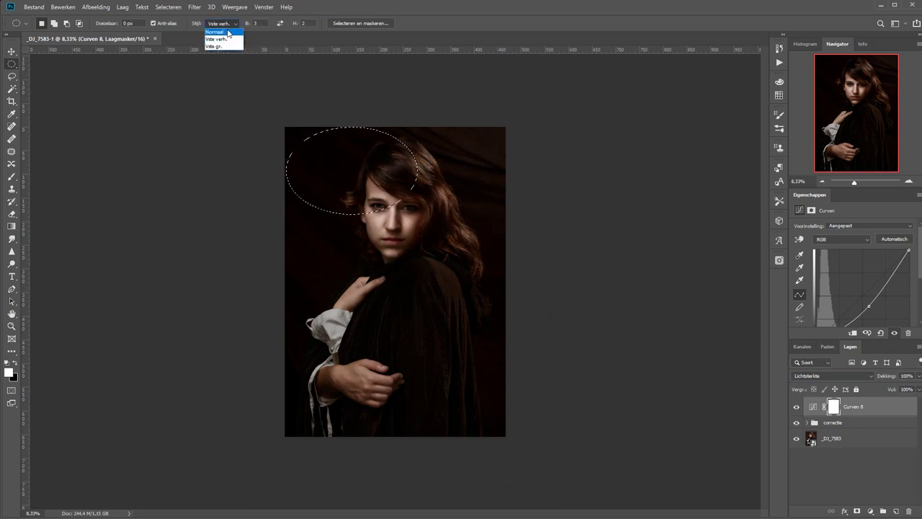
left_click(217, 20)
left_click(281, 126)
left_click_drag(287, 127, 504, 435)
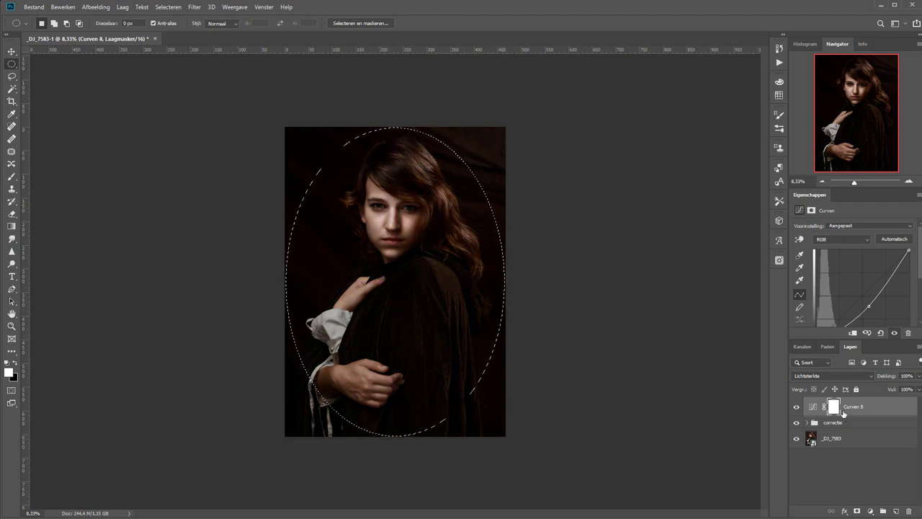
key("Delete")
key("ctrl+d")
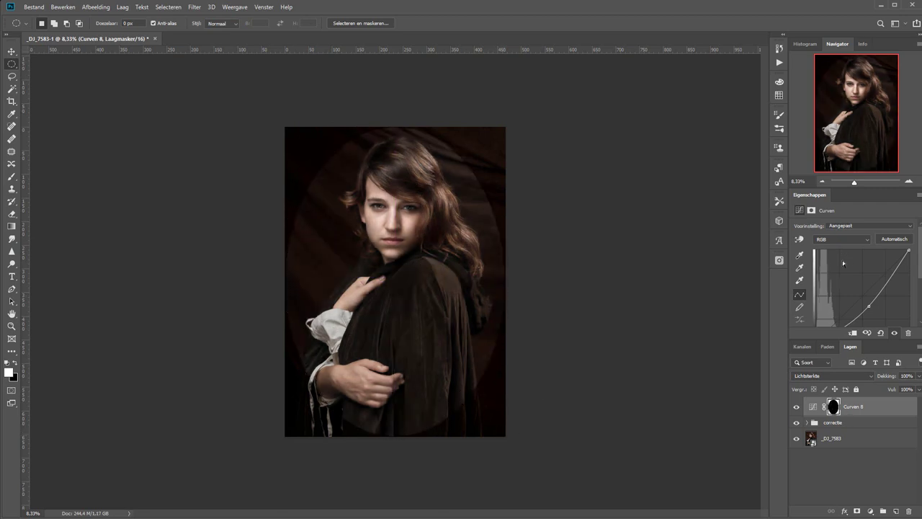
Step: Feather the Curven 8 mask by 442.1 px and softly paint it at 40% beside the hair
left_click(811, 209)
left_click_drag(877, 289, 895, 289)
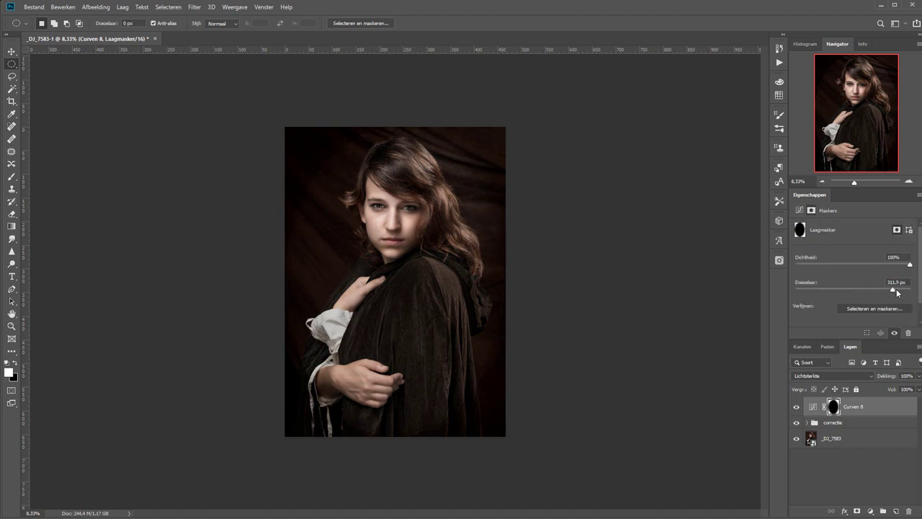
key("b")
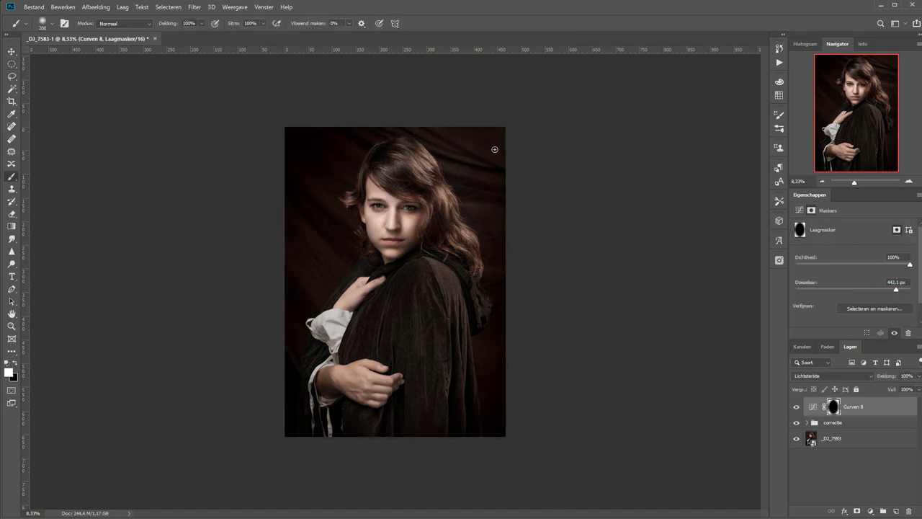
right_click(495, 149)
key("Escape")
key("x")
key("bracketright")
key("bracketright")
key("bracketright")
key("bracketright")
key("bracketright")
key("bracketright")
key("bracketright")
key("bracketright")
key("bracketright")
key("bracketright")
key("bracketright")
key("bracketright")
key("bracketright")
key("bracketright")
key("bracketright")
key("bracketright")
key("bracketright")
key("4")
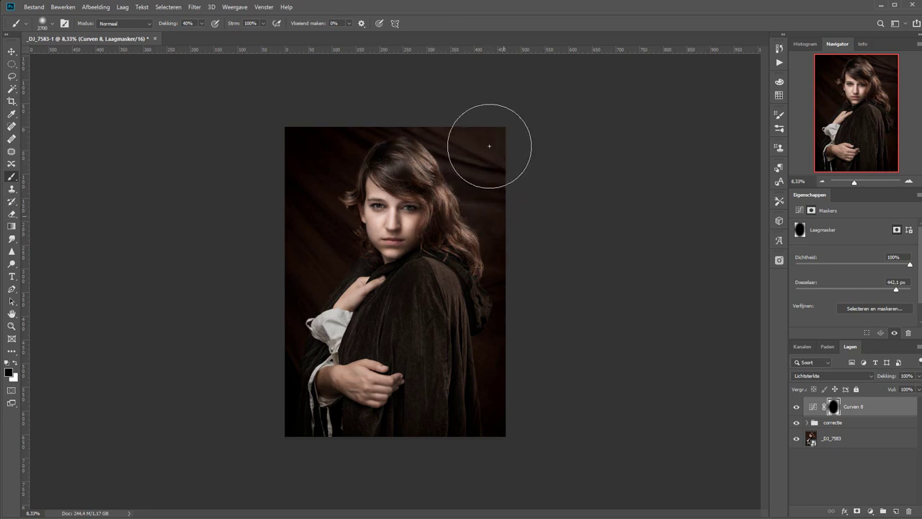
left_click_drag(504, 209, 524, 218)
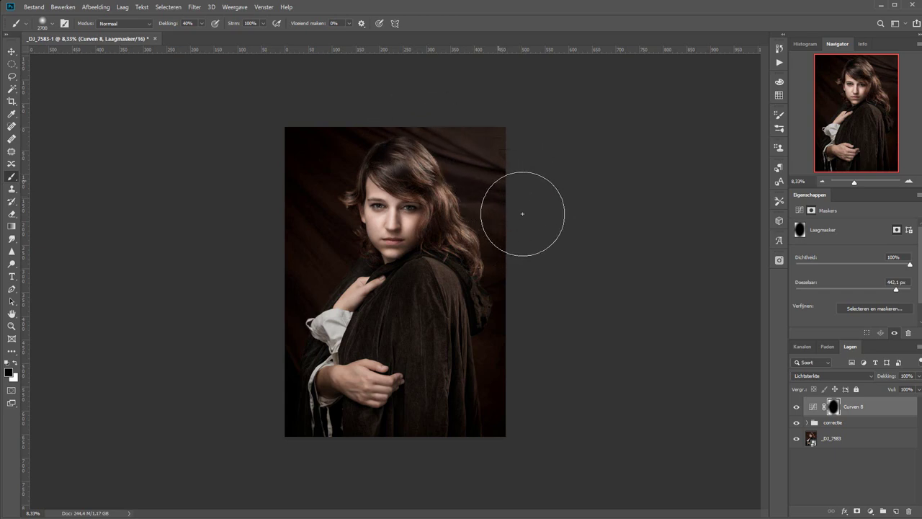
left_click(870, 510)
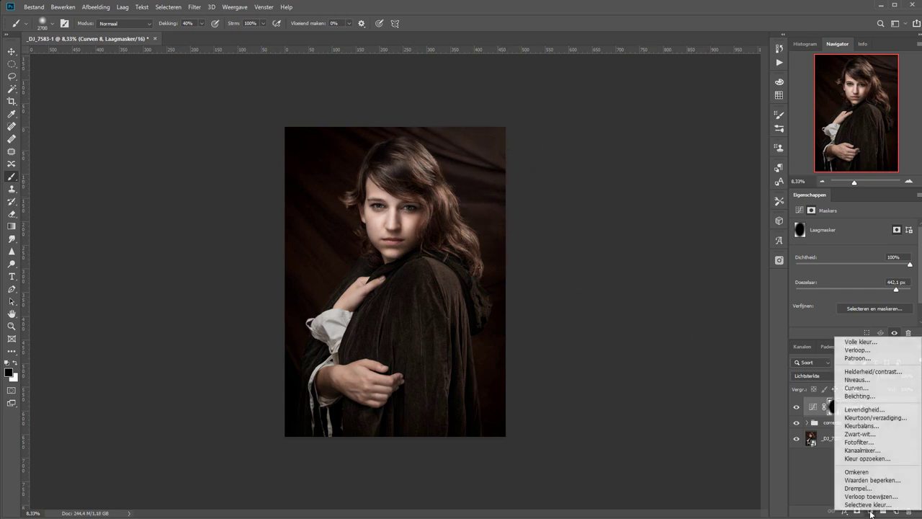
Step: Add Hue/Saturation at saturation -17 and a Lichtsterkte Curves layer pulled down to darken
left_click(875, 432)
left_click_drag(853, 281, 843, 282)
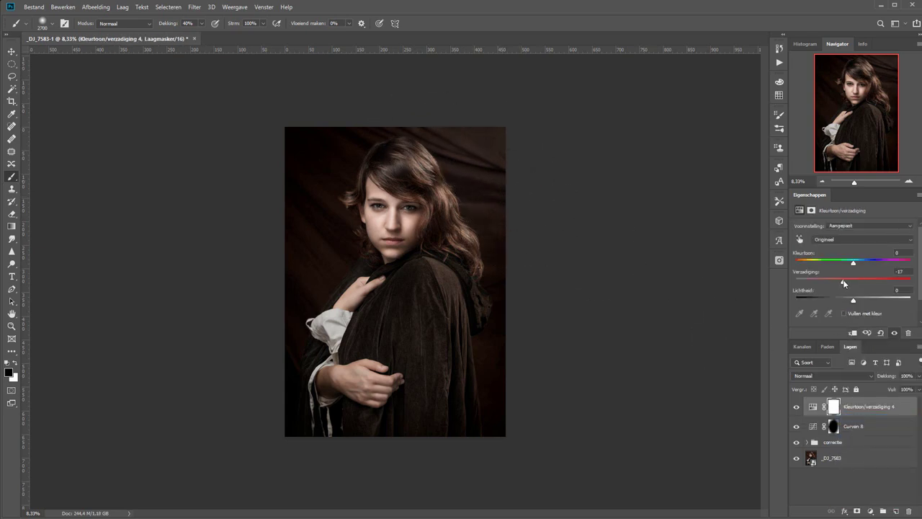
left_click(871, 511)
left_click(865, 392)
left_click(832, 376)
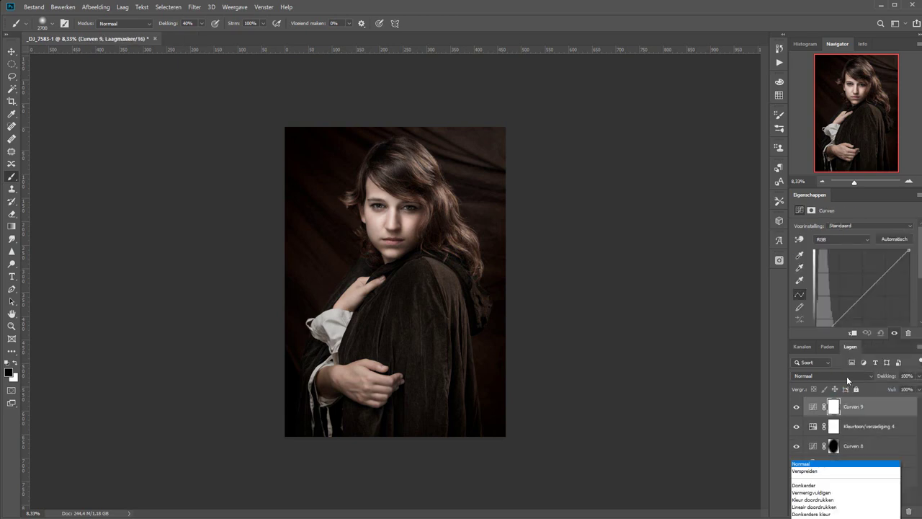
left_click(829, 511)
left_click(865, 301)
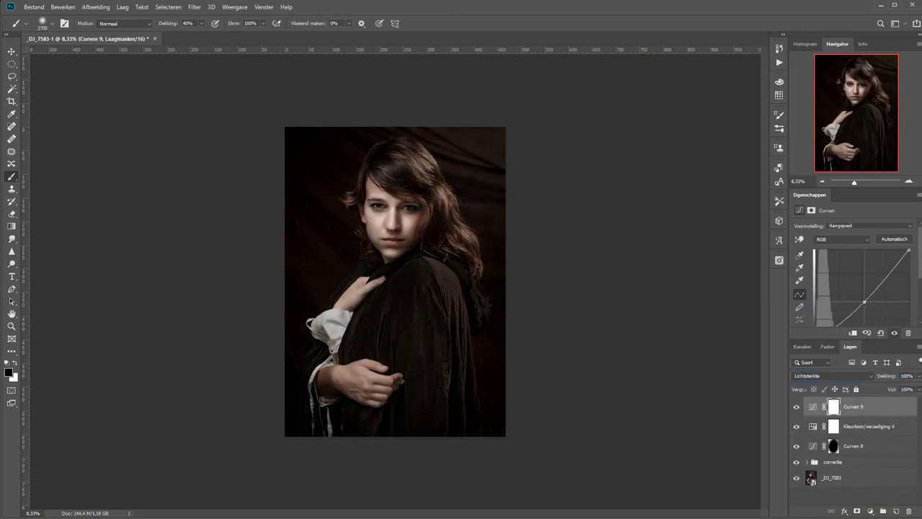
left_click_drag(865, 301, 866, 303)
Step: Draw a gradient into the Curven 9 mask and compare the layer off and on
key("g")
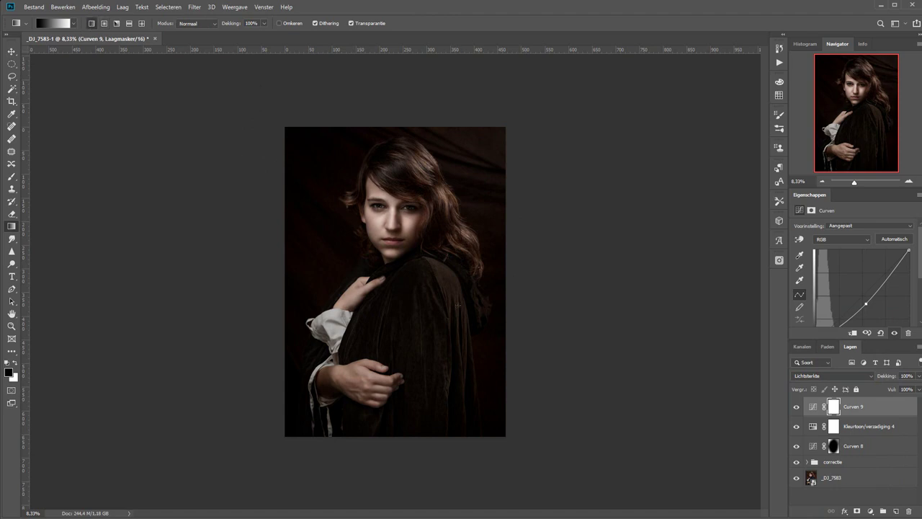
left_click_drag(403, 281, 456, 363)
left_click(796, 409)
left_click(796, 409)
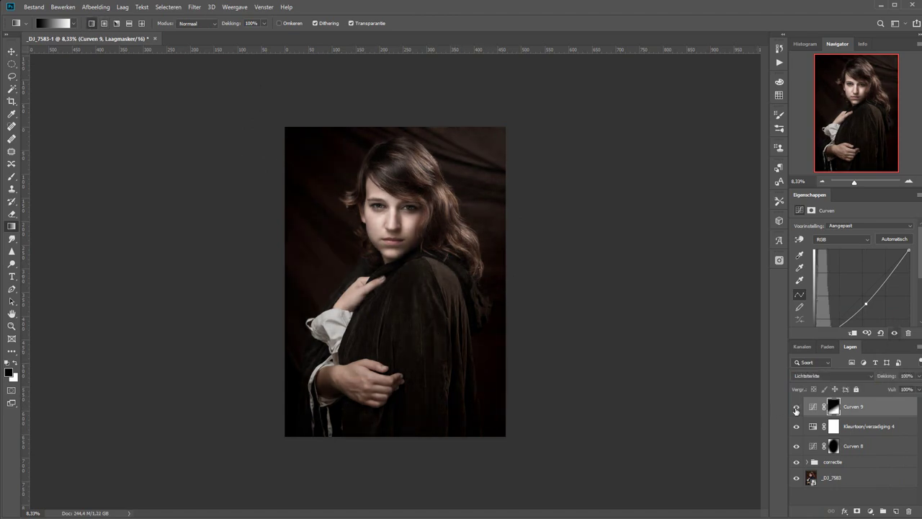
left_click(796, 410)
left_click(796, 409)
Step: Paint Curven 9's darkening off the hand with a smaller brush
left_click(833, 406)
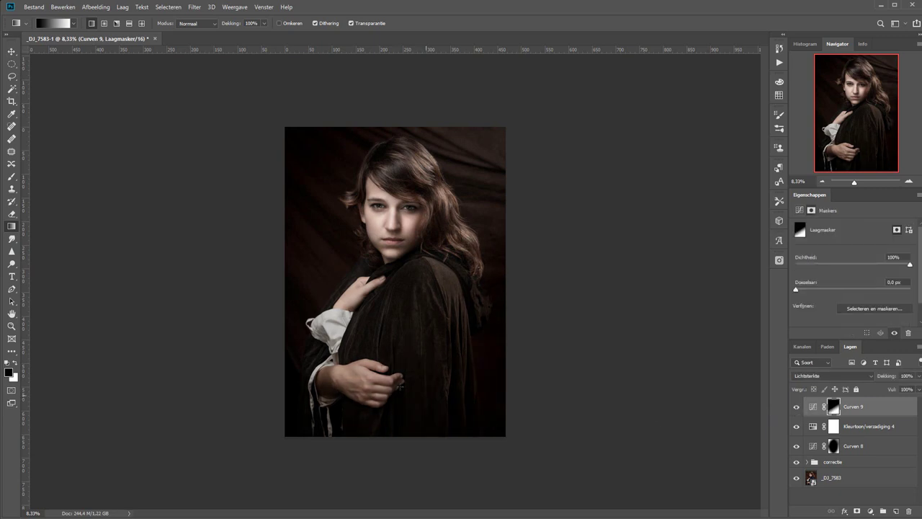
key("b")
key("bracketleft")
key("bracketleft")
key("bracketleft")
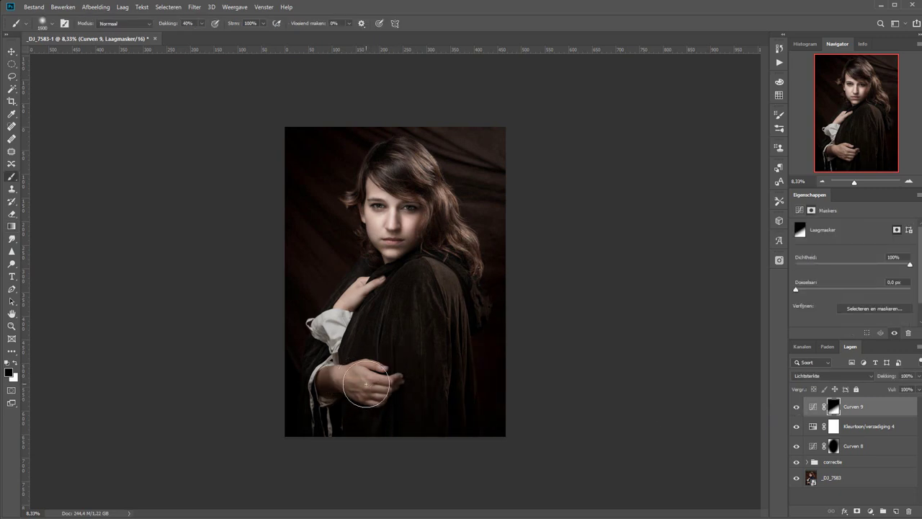
left_click_drag(369, 387, 378, 388)
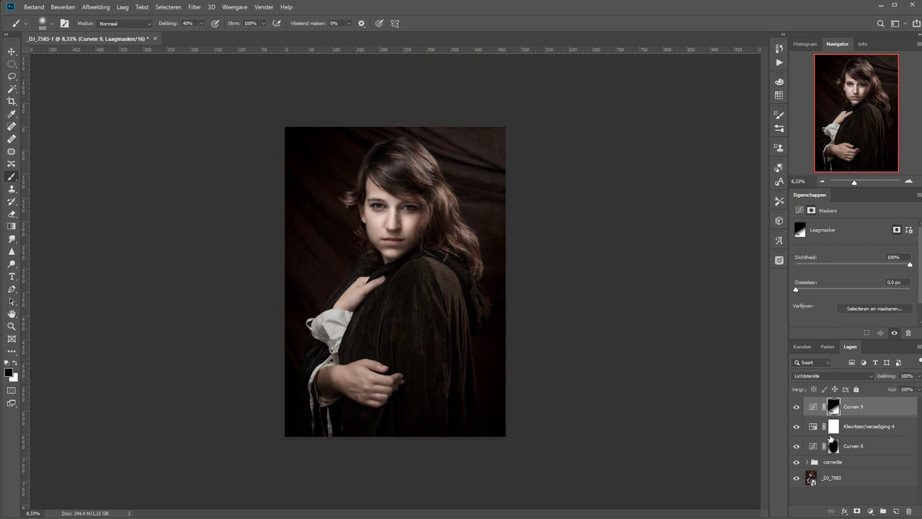
left_click(808, 462)
scroll(820, 458, "down", 3)
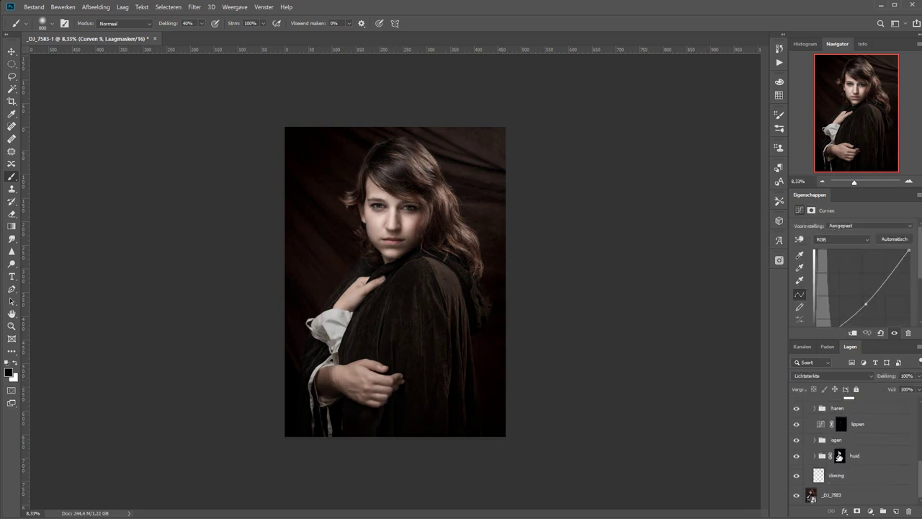
Step: Lower the opacity of Laag 1
left_click(813, 455)
scroll(828, 447, "down", 3)
left_click(850, 467)
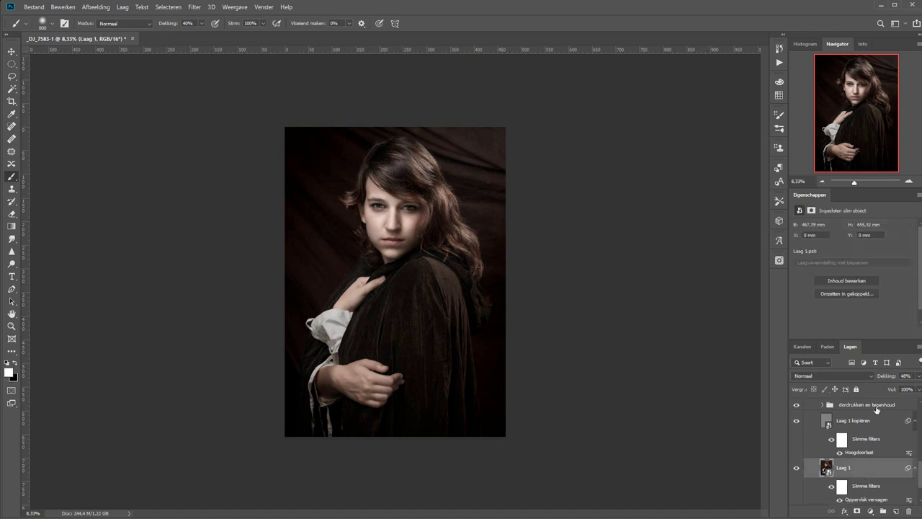
left_click_drag(887, 379, 879, 379)
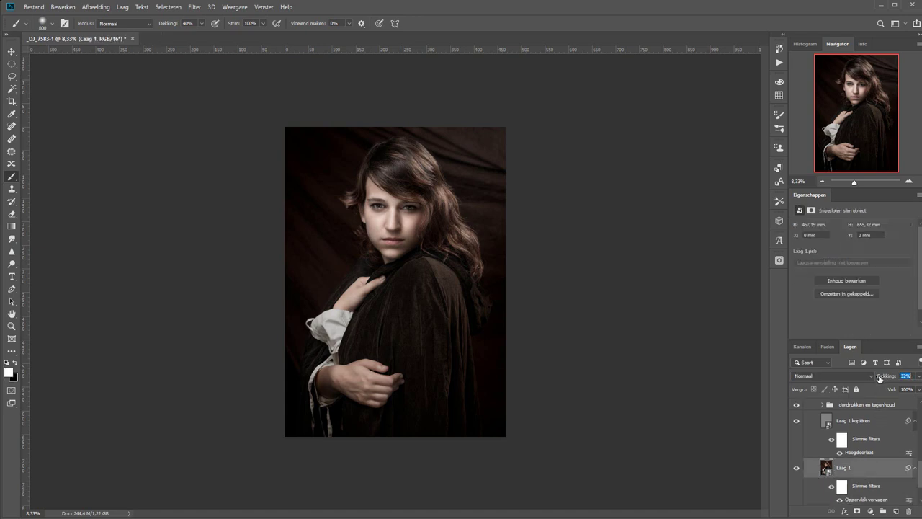
Step: Add a +25 saturation Hue/Saturation layer above Laag 1 kopiëren, masked off the hand
left_click(870, 511)
left_click(870, 420)
left_click_drag(868, 469, 864, 426)
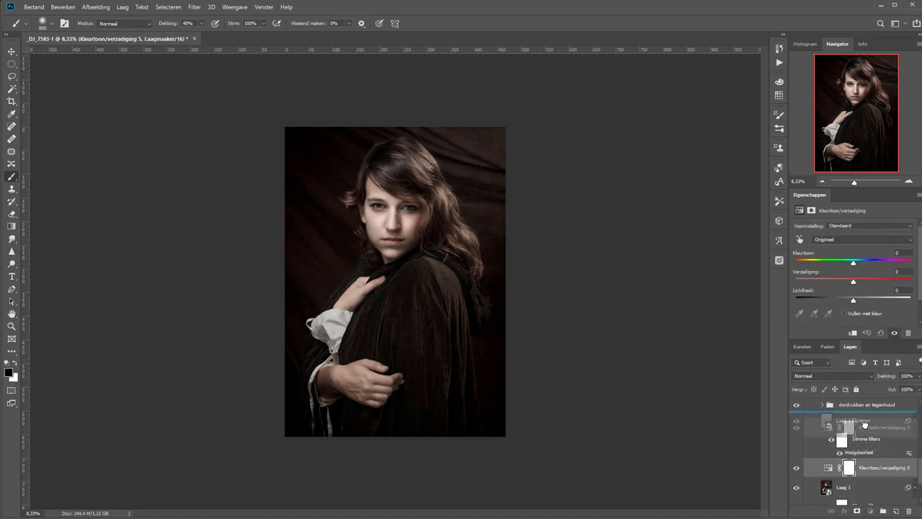
left_click_drag(853, 283, 869, 286)
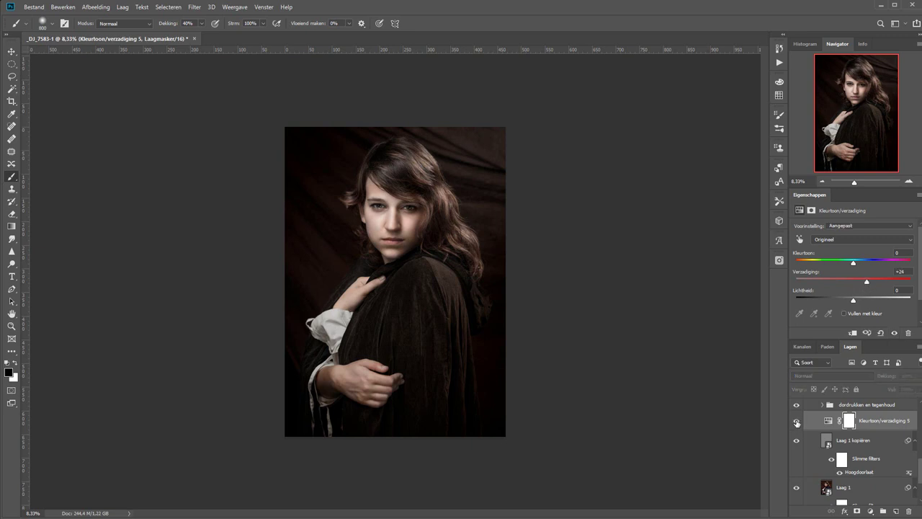
left_click(849, 421)
left_click_drag(382, 389, 354, 388)
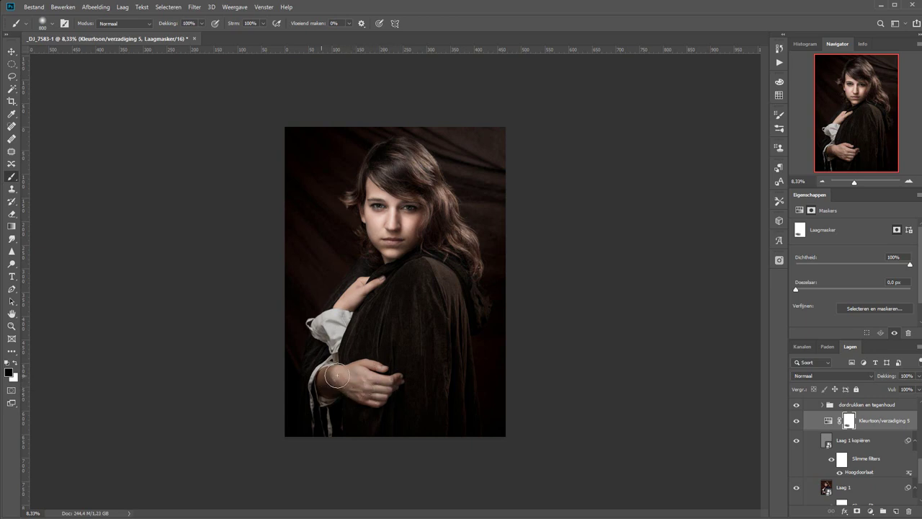
key("0")
scroll(833, 468, "down", 3)
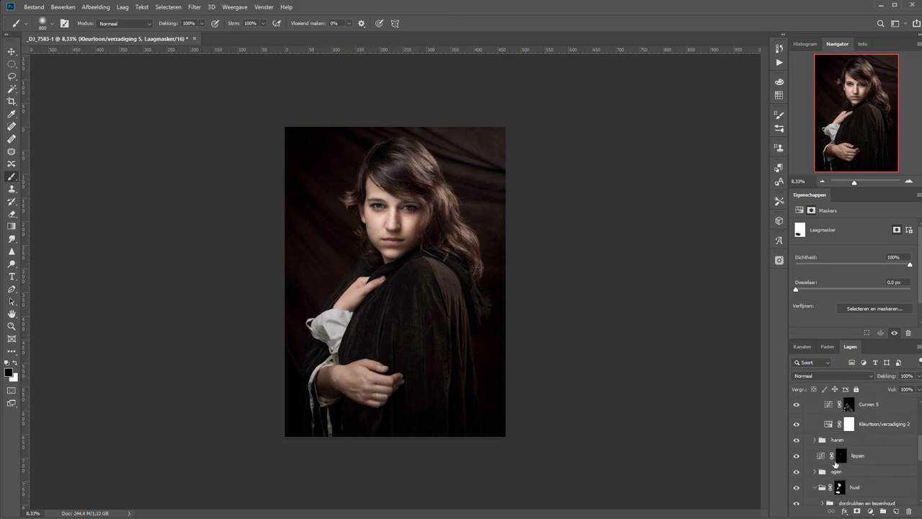
scroll(832, 461, "down", 2)
Step: Group Curven 9, Kleurtoon/verzadiging 4 and Curven 8 into 'toning', then hide corrections to view the original
left_click(807, 462)
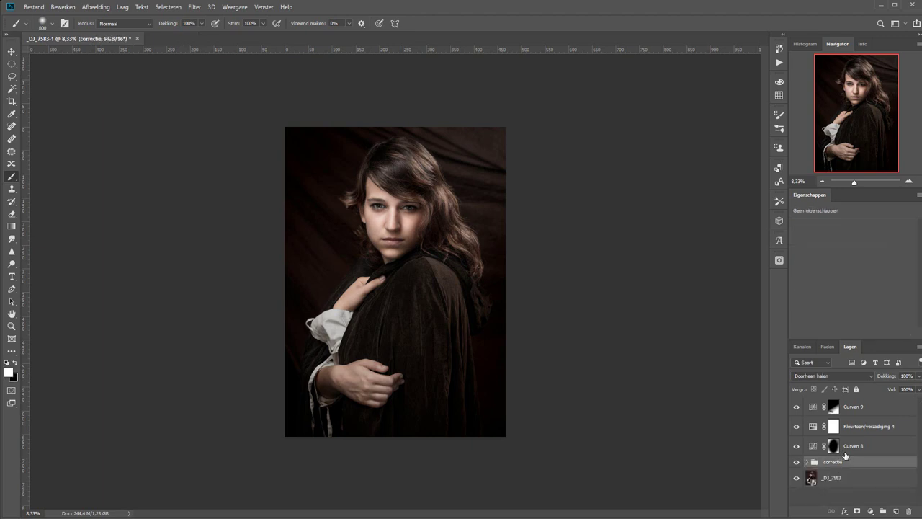
left_click(854, 446)
left_click(859, 408, "shift")
key("ctrl+g")
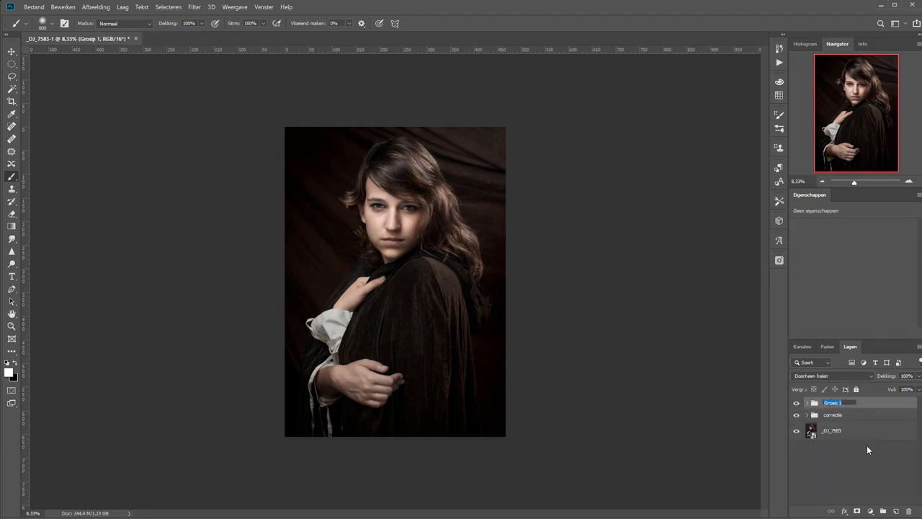
type("toning")
key("Return")
left_click(796, 433, "alt")
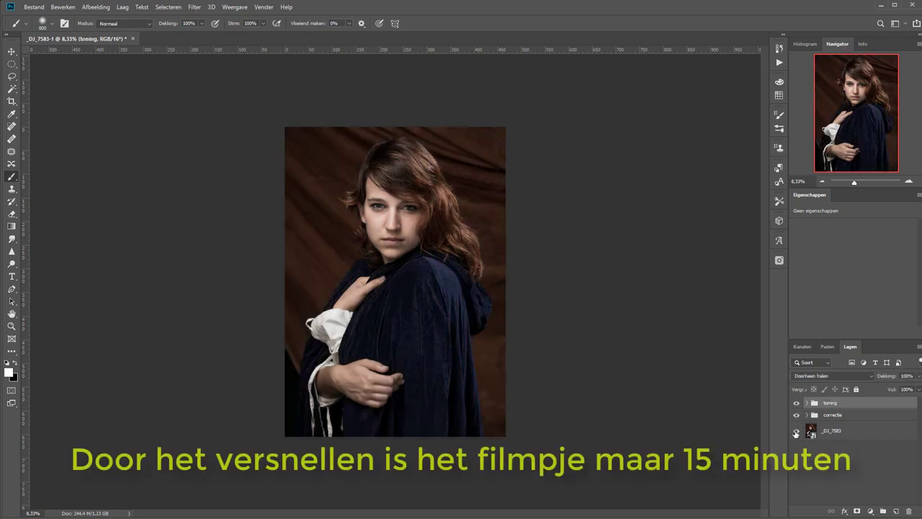
Step: Toggle the toning and correctie folders off and on for before/after, ending visible
left_click(796, 432, "alt")
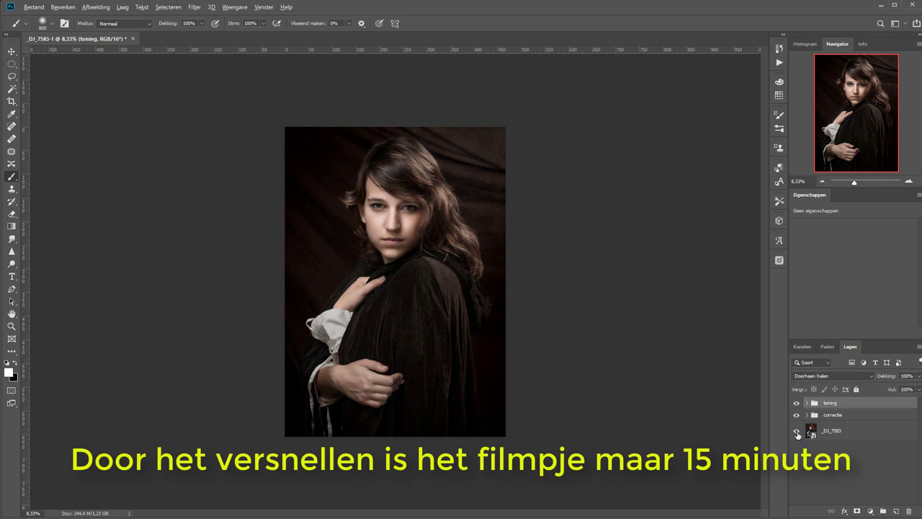
left_click(797, 432, "alt")
left_click(797, 432, "alt")
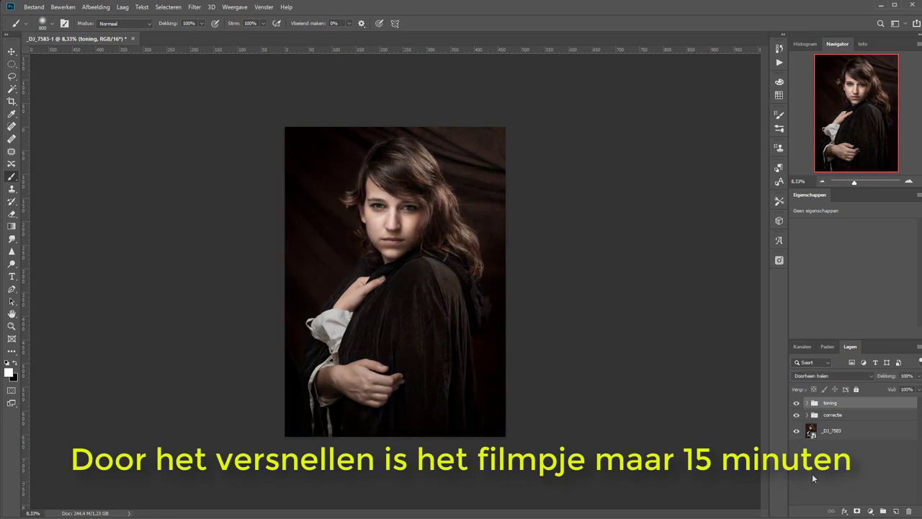